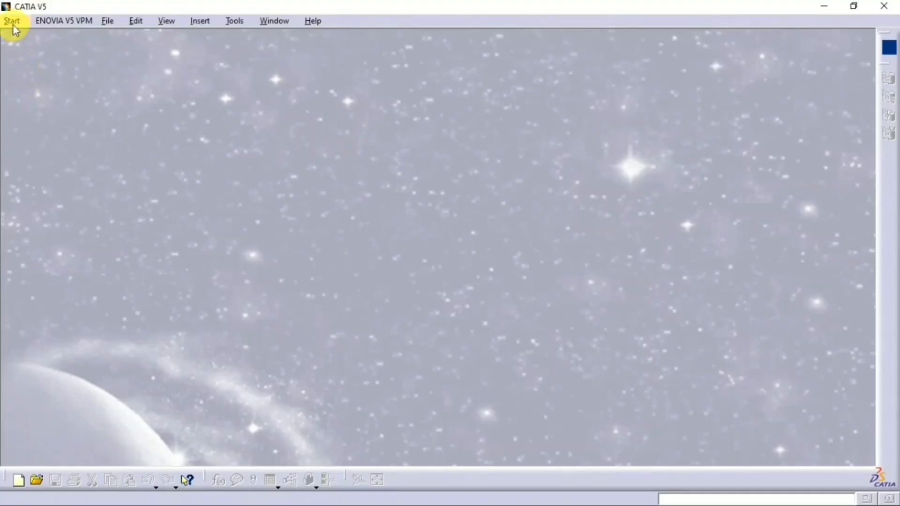
Create a new part named "spur gear"
left_click(12, 21)
mouse_move(84, 52)
left_click(301, 53)
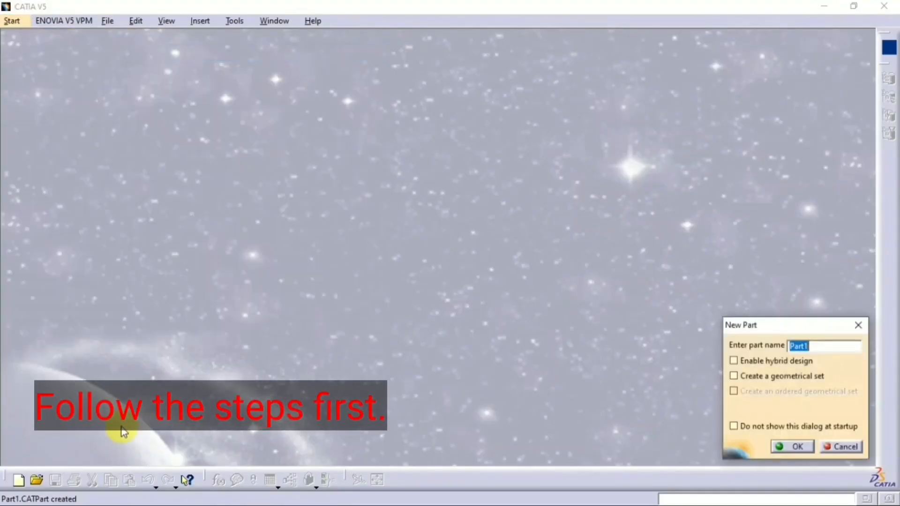
type("spur gear")
key("Return")
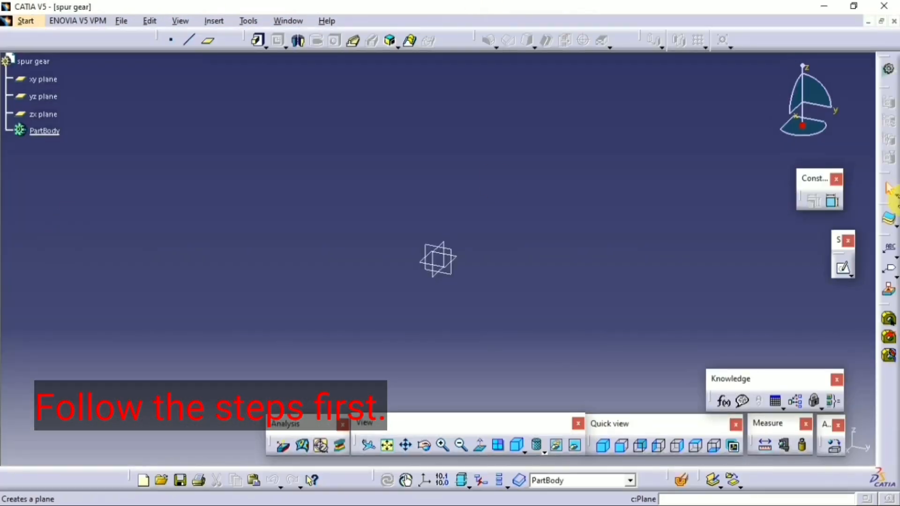
Set the parameter tree view options to display parameters with value and with formula
left_click(248, 21)
left_click(292, 240)
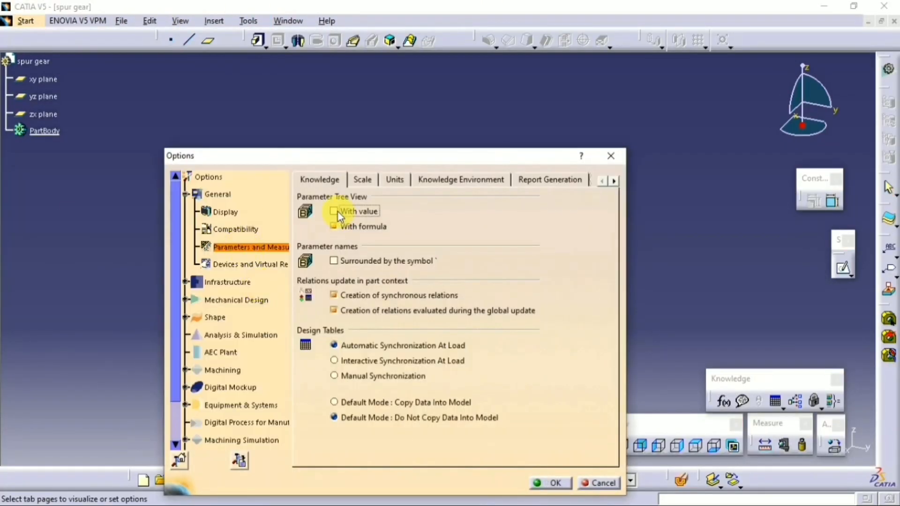
left_click(546, 483)
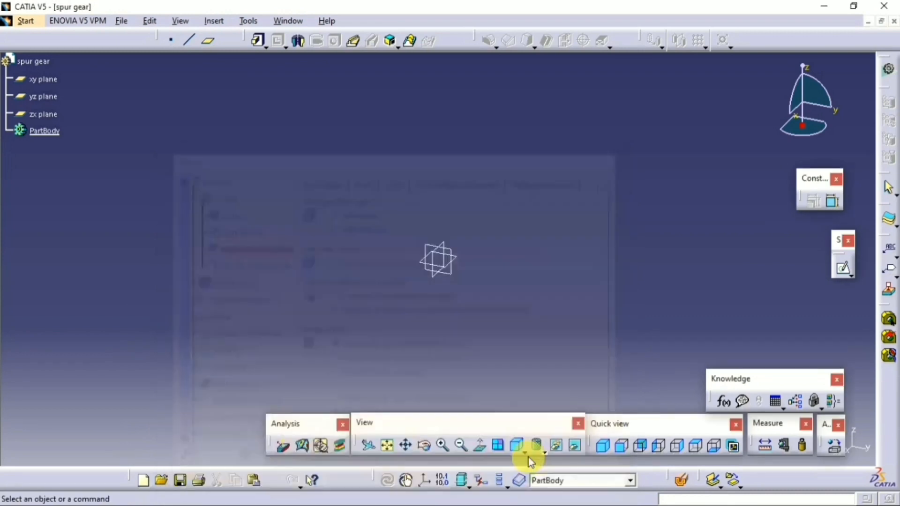
Filter the formulas to user parameters and add a single-value length parameter named N with the value 25 mm
left_click(724, 401)
left_click(401, 295)
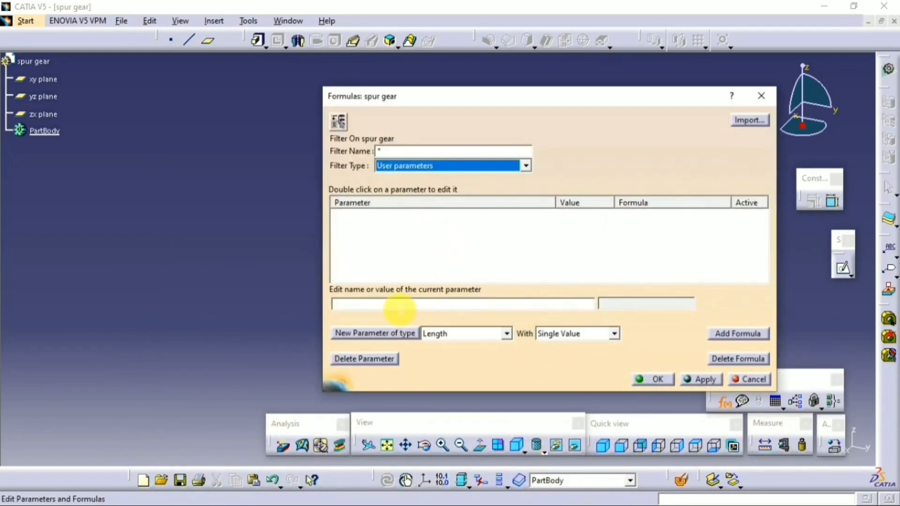
left_click(375, 333)
type("N")
left_click(446, 333)
left_click(451, 5)
left_click(633, 304)
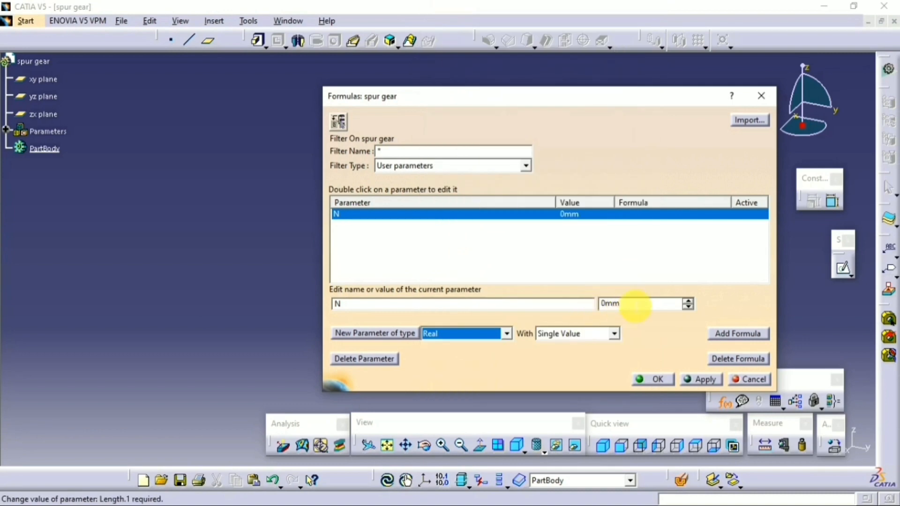
type("25")
Add a single-value real parameter named m and set its value to 3.5
left_click(412, 333)
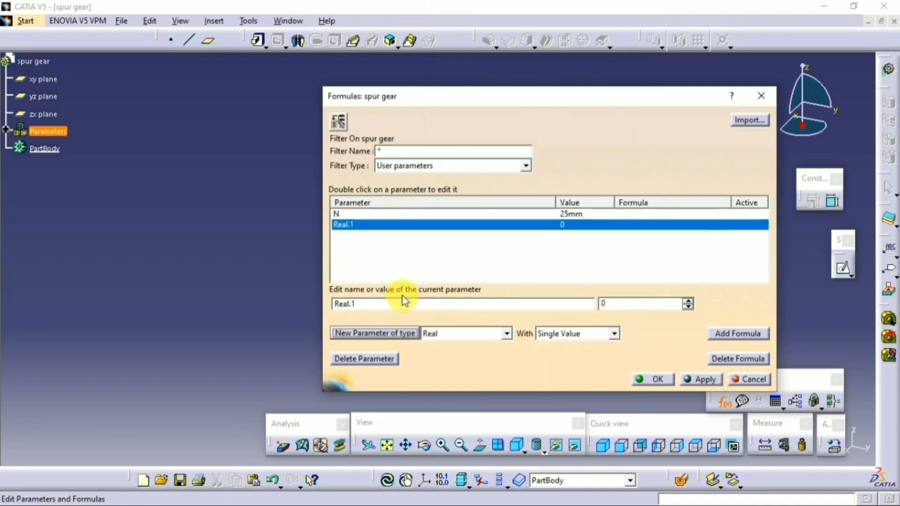
type("m")
left_click(464, 333)
left_click(451, 44)
left_click(626, 305)
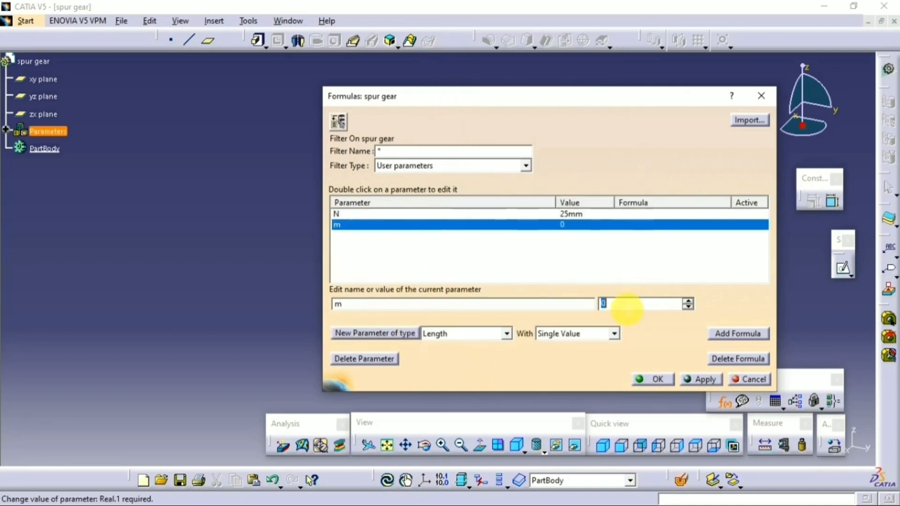
type("3.5")
Add a length parameter named Rp driven by the formula m*N/2 and accept its automatic update
left_click(371, 333)
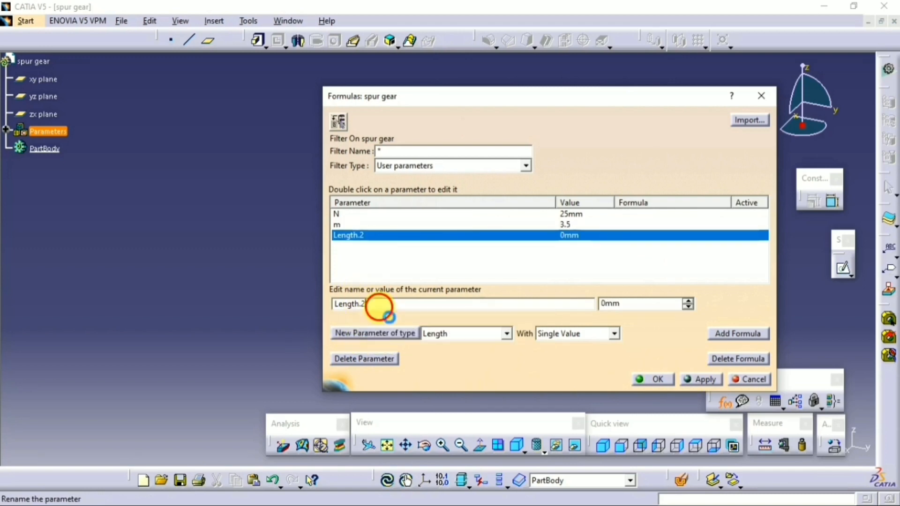
double_click(378, 303)
type("Rp")
left_click(624, 305)
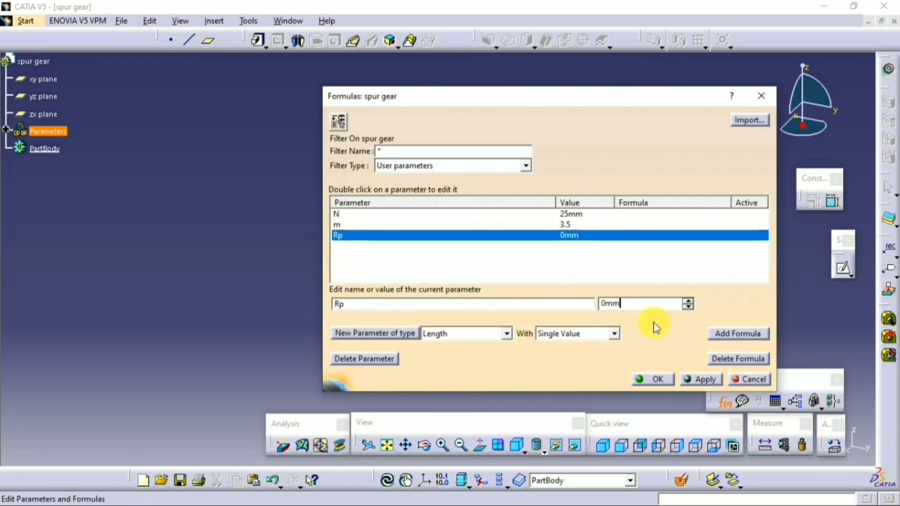
left_click(717, 331)
left_click(5, 131)
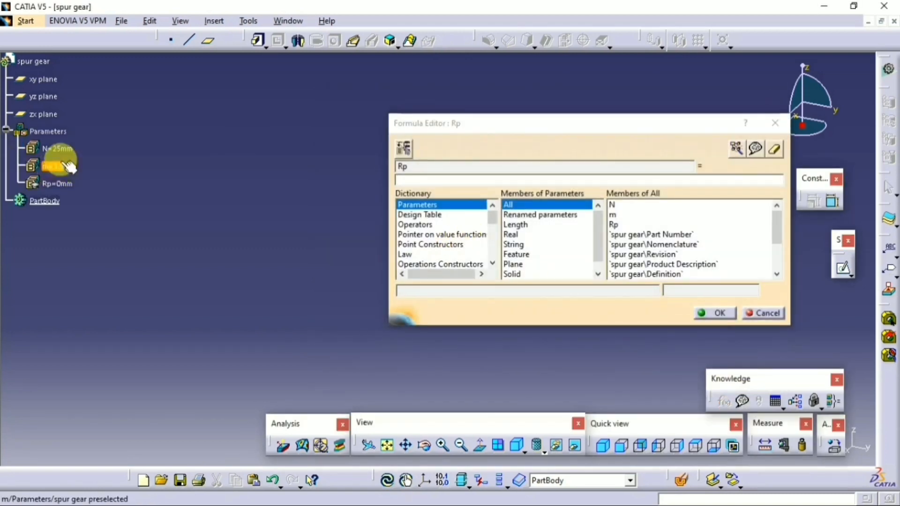
left_click(413, 183)
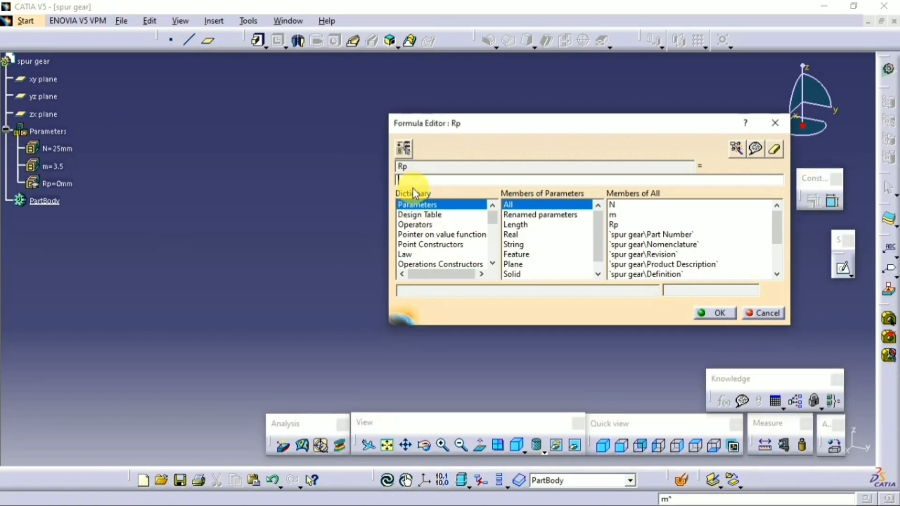
type("m*N/2")
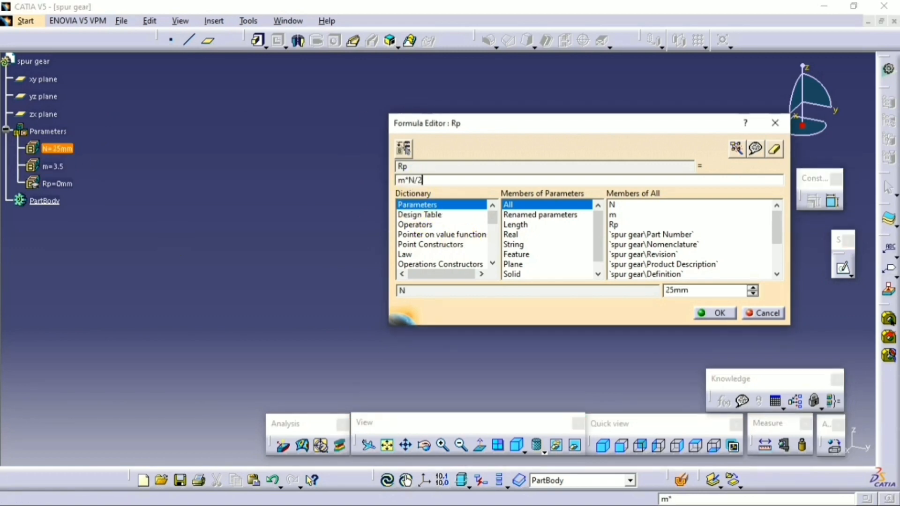
left_click(714, 313)
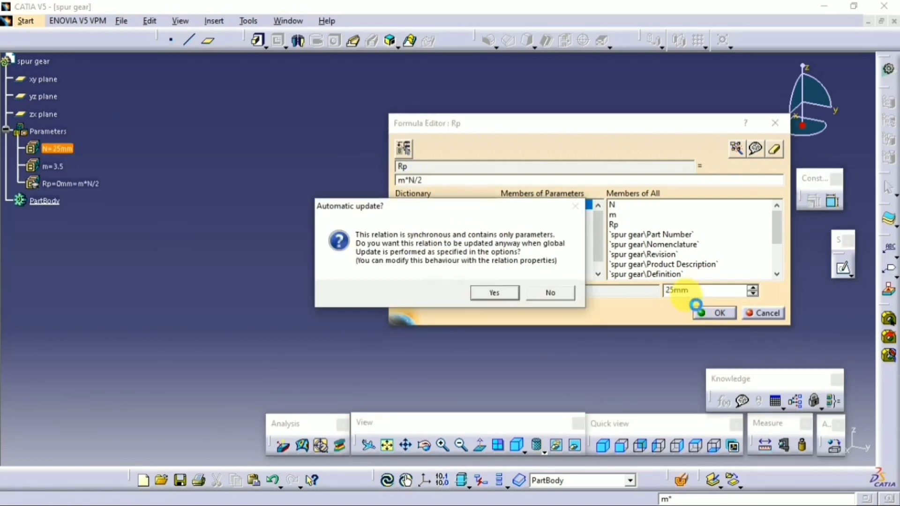
left_click(493, 293)
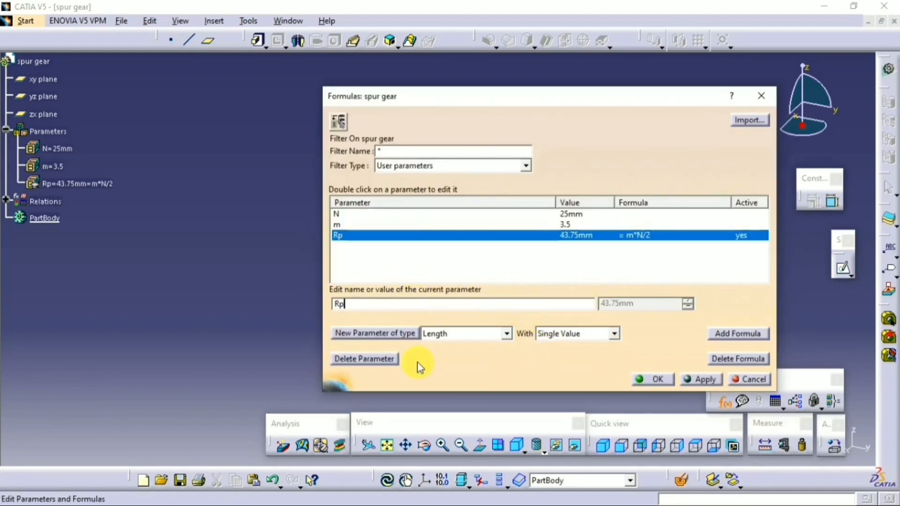
Add a length parameter named Rc driven by the formula 0.94*Rp and accept its automatic update
left_click(403, 334)
double_click(434, 306)
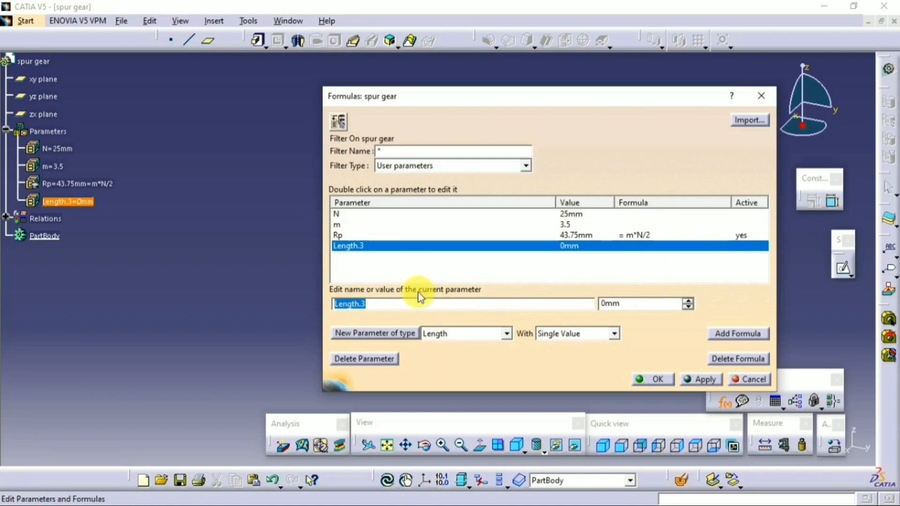
type("Rc")
left_click(737, 333)
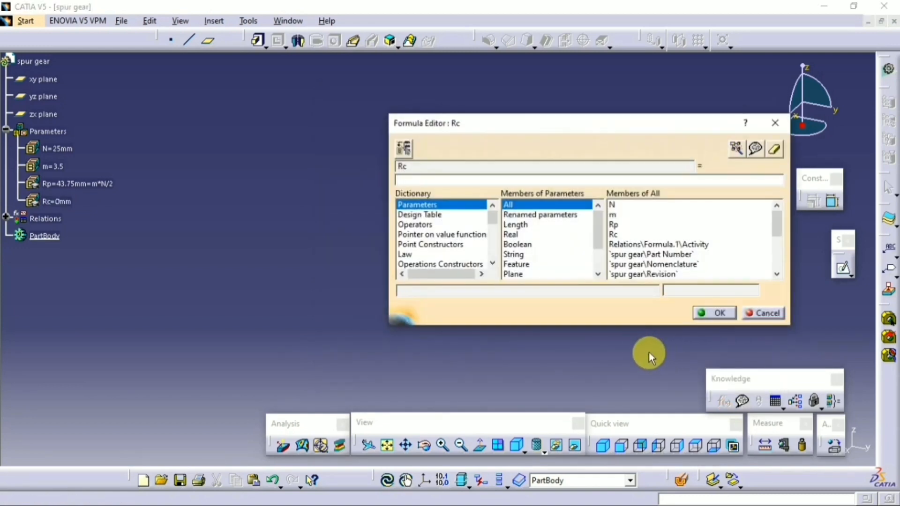
type("*Rp")
left_click(715, 313)
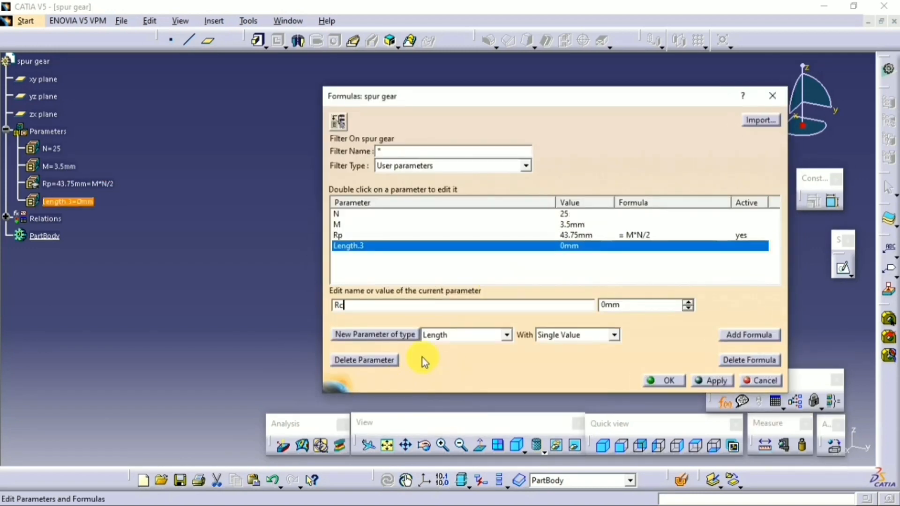
left_click(725, 336)
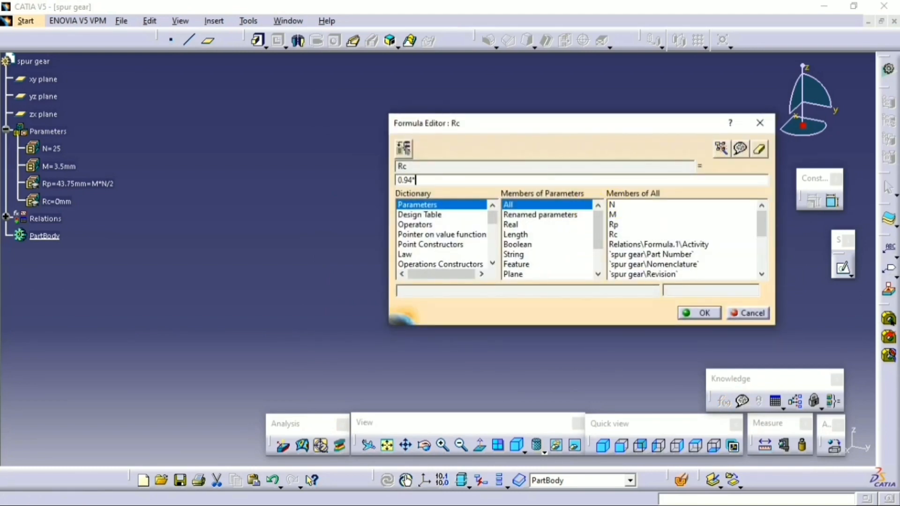
type("0.94*Rp")
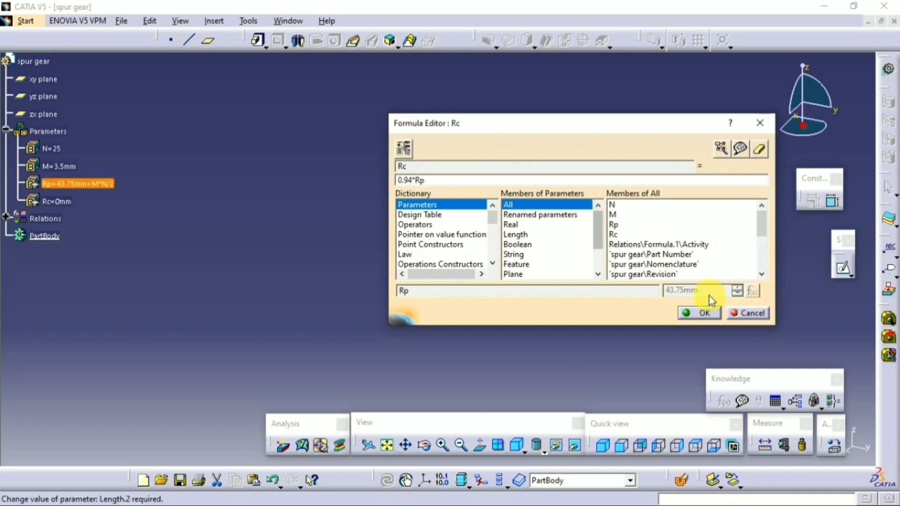
left_click(699, 313)
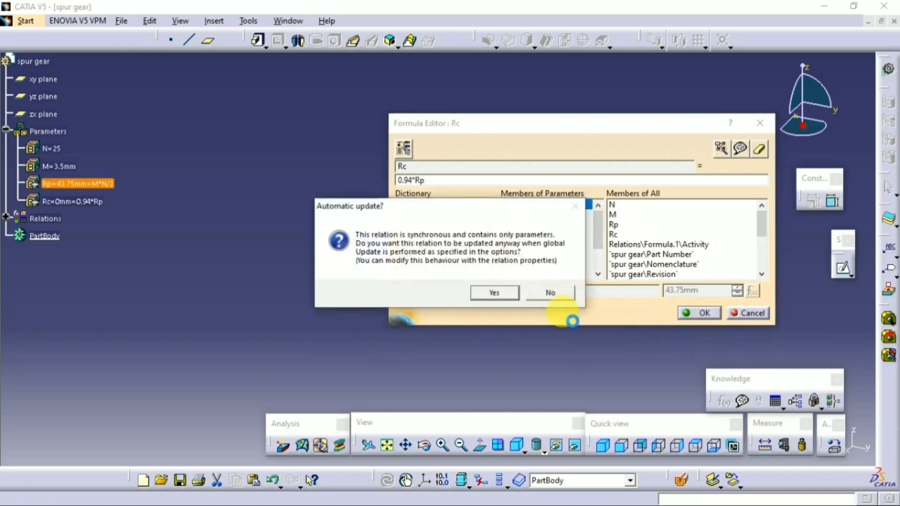
left_click(511, 294)
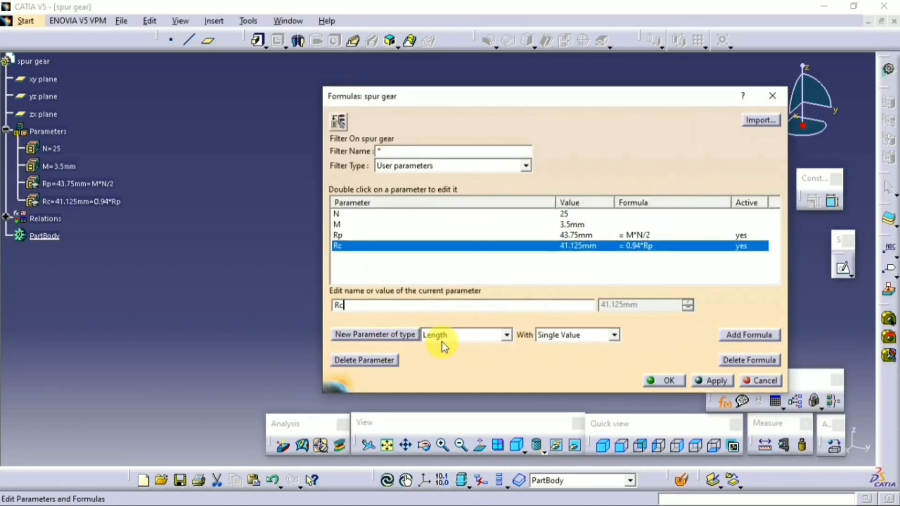
Add a length parameter named Ra driven by the formula Rp+M and accept its automatic update
left_click(404, 335)
double_click(385, 307)
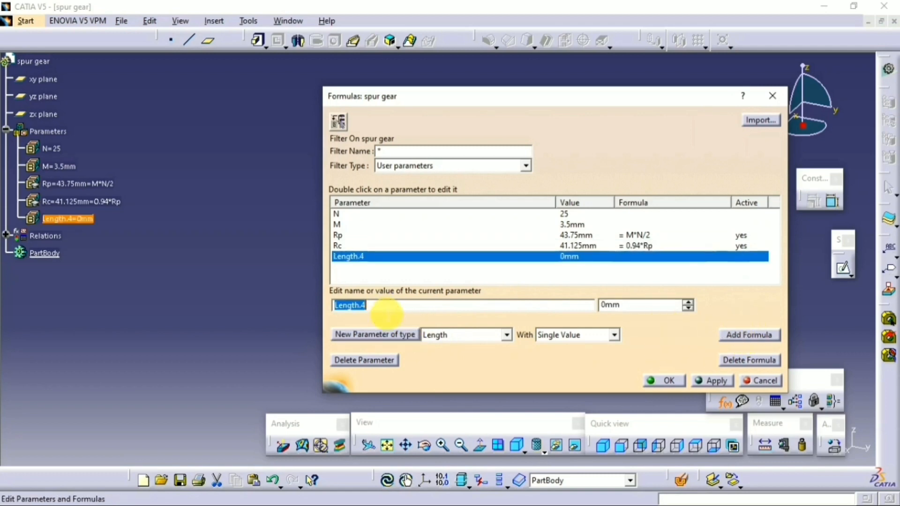
type("RA")
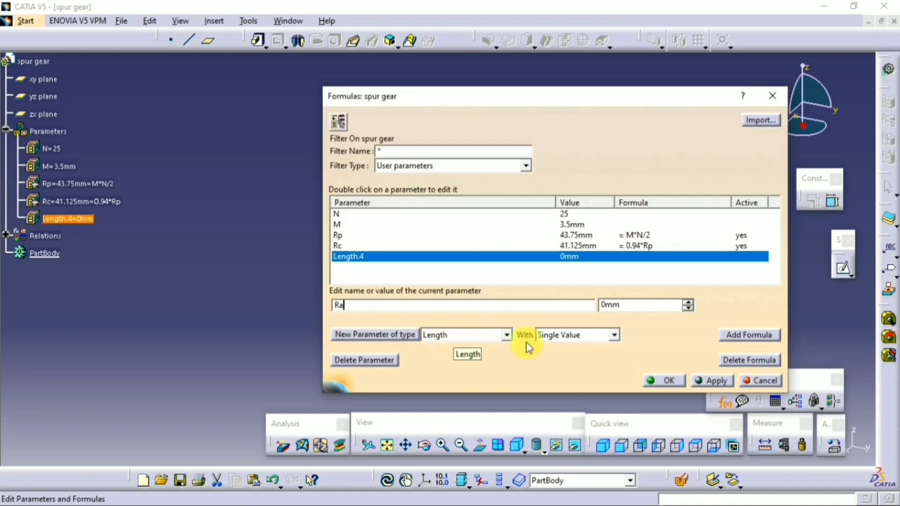
left_click(762, 336)
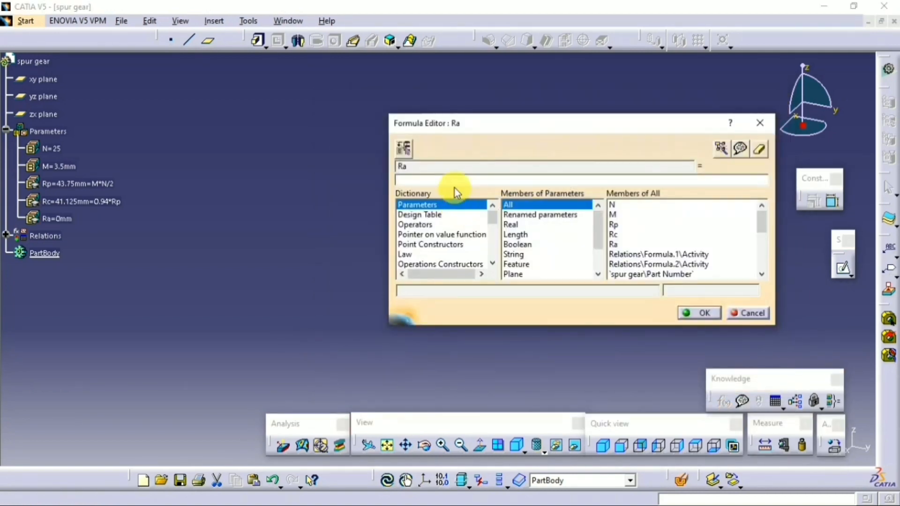
type("Rp")
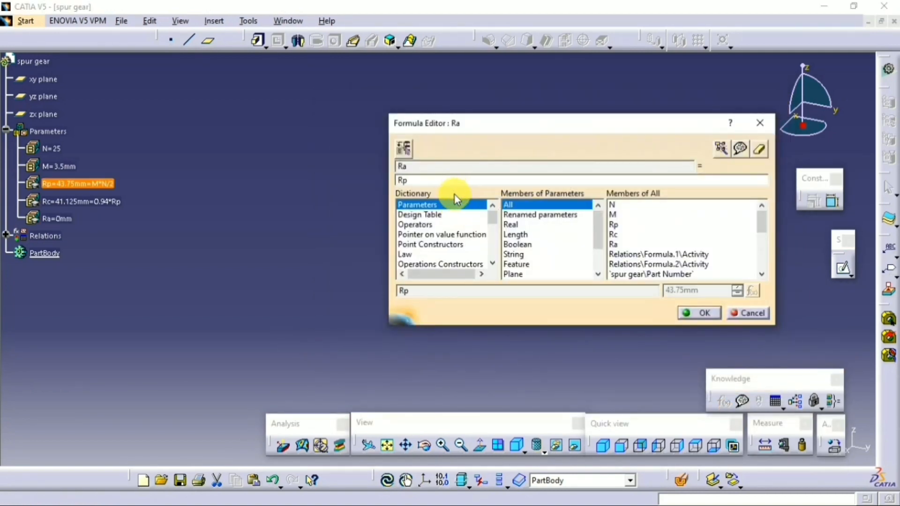
type("+M")
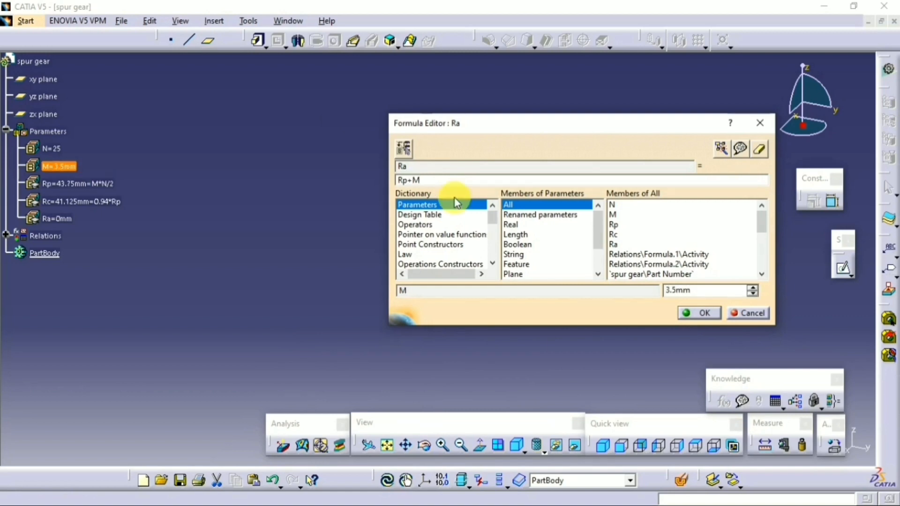
left_click(690, 315)
left_click(516, 291)
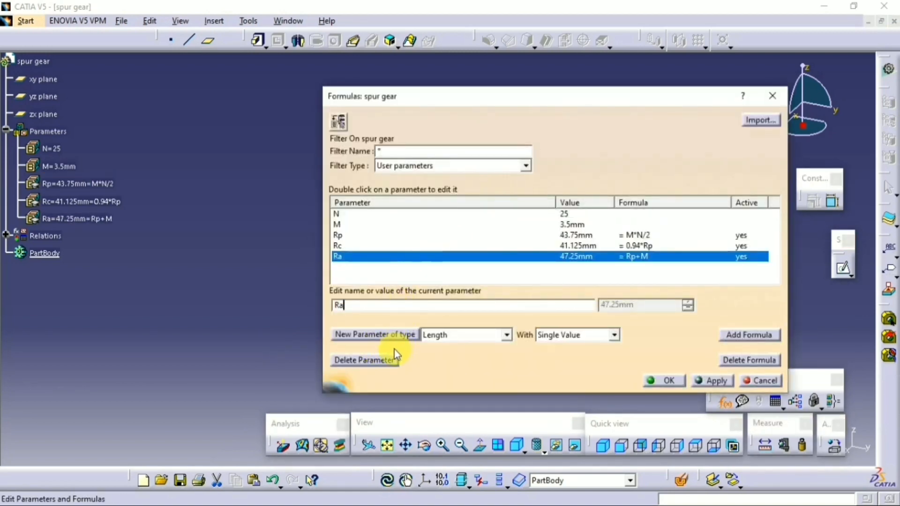
Add a length parameter named Rd driven by the formula Rp-1.25*M and accept its automatic update
left_click(385, 334)
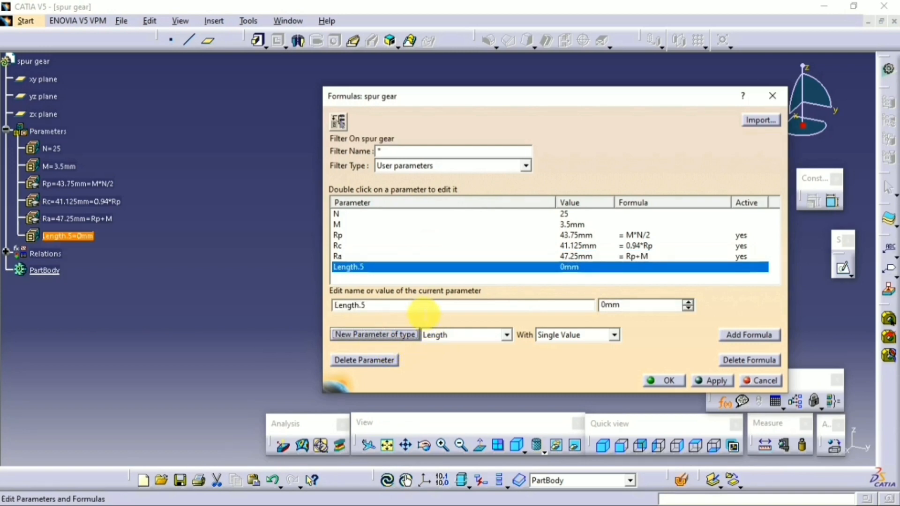
double_click(421, 306)
type("Rd")
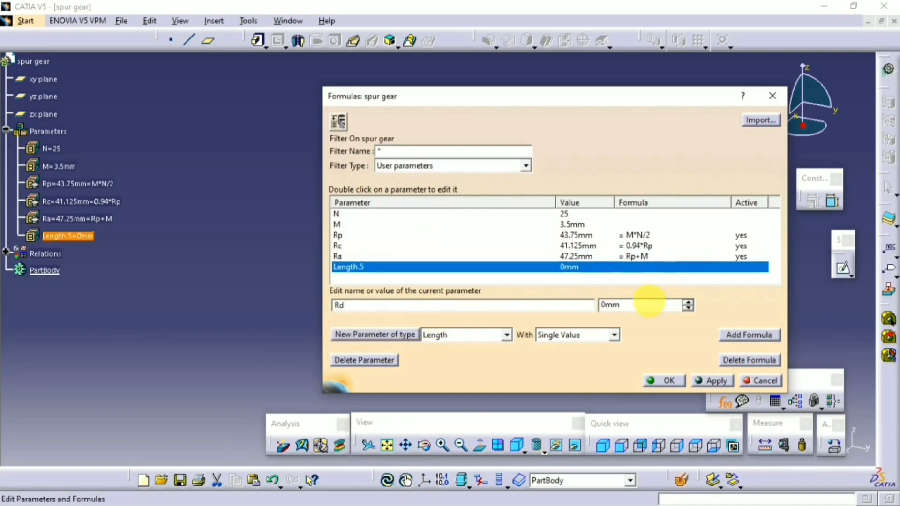
left_click(762, 336)
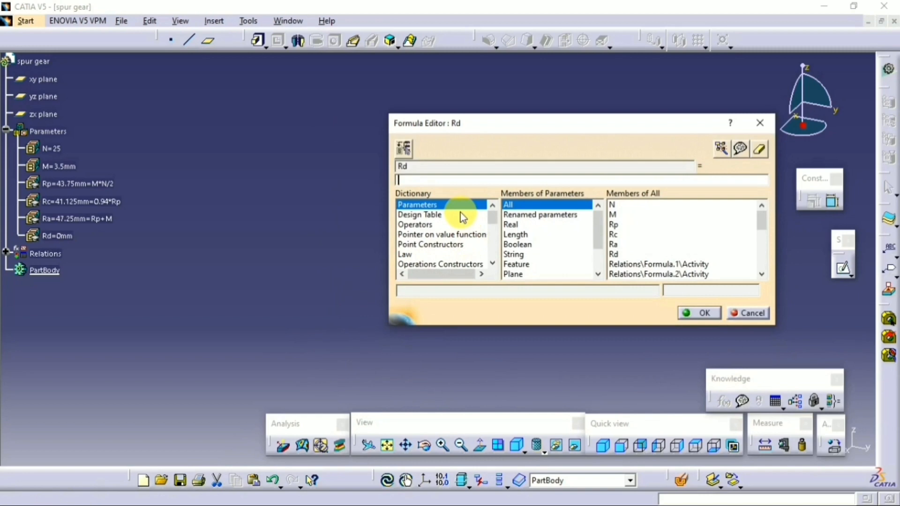
type("Rp-1.25*")
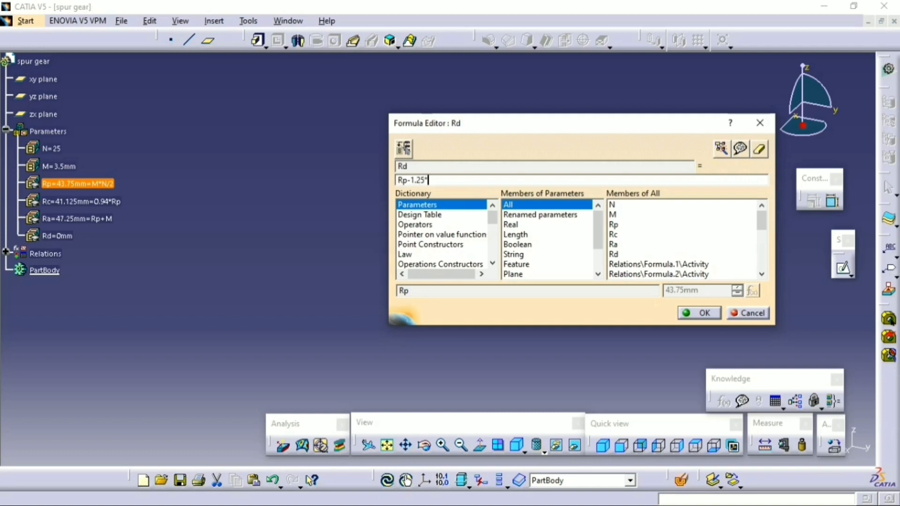
type("M")
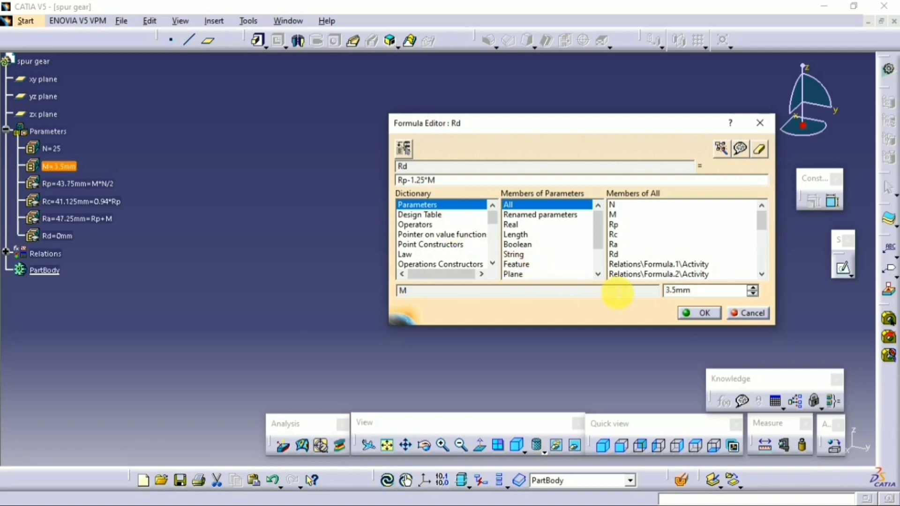
left_click(697, 314)
left_click(482, 302)
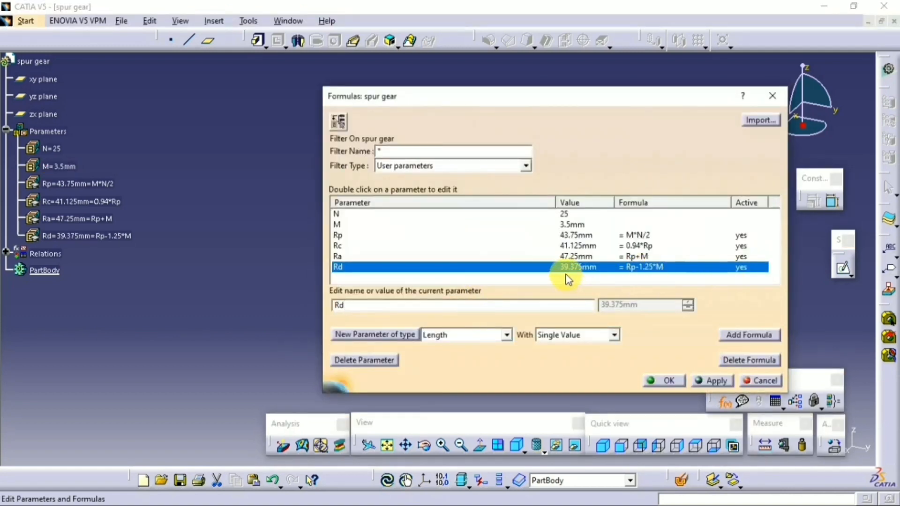
Add an angle parameter named A2 driven by the formula 90/N*1deg and accept its automatic update
left_click(431, 335)
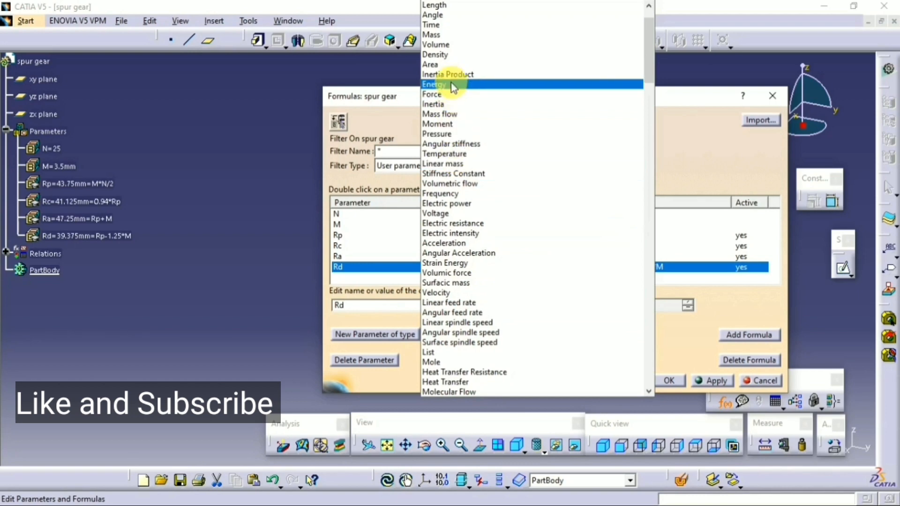
left_click(443, 14)
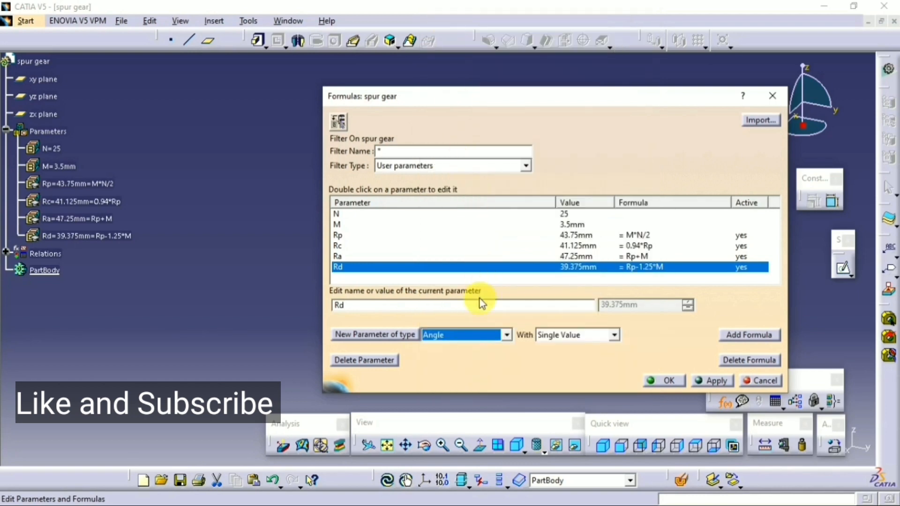
left_click(402, 335)
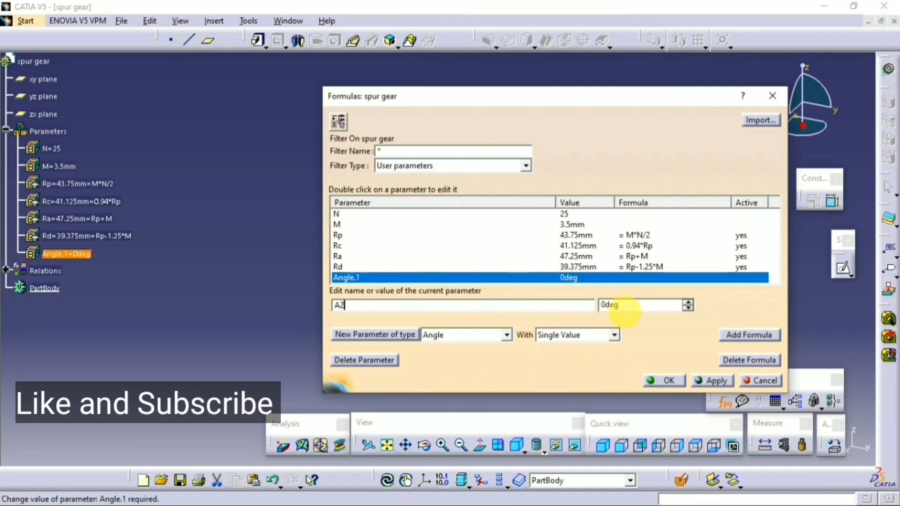
left_click(749, 335)
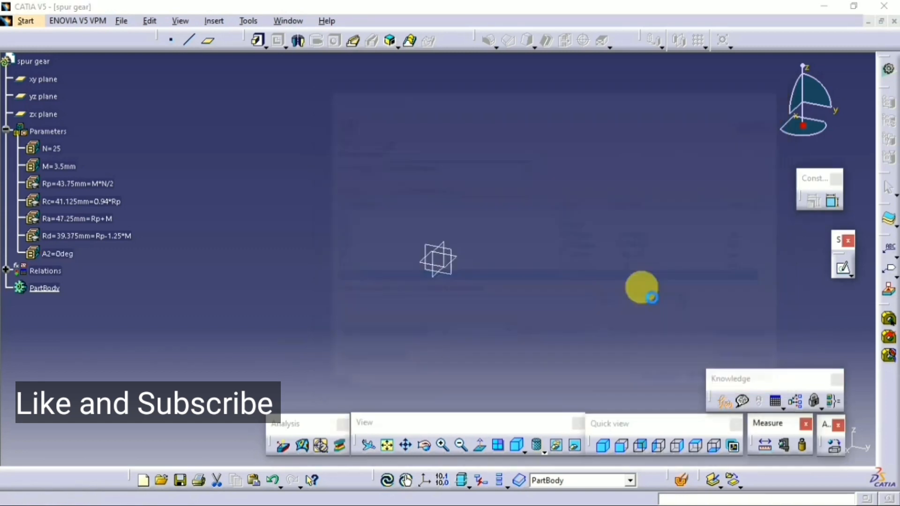
type("90")
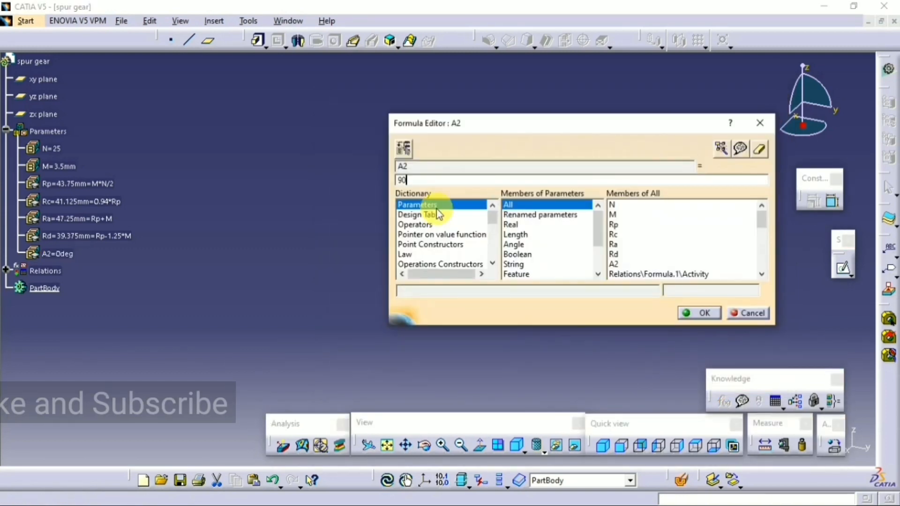
type("/N*1deg")
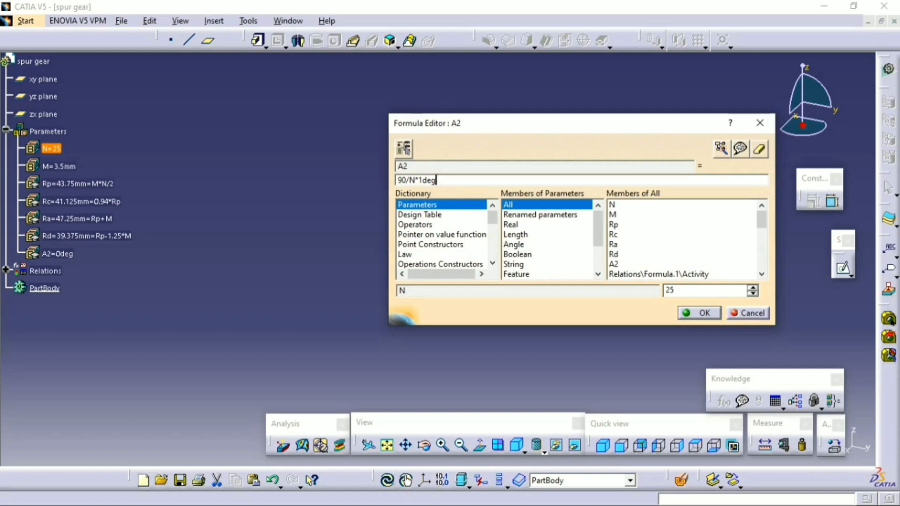
left_click(696, 312)
left_click(515, 294)
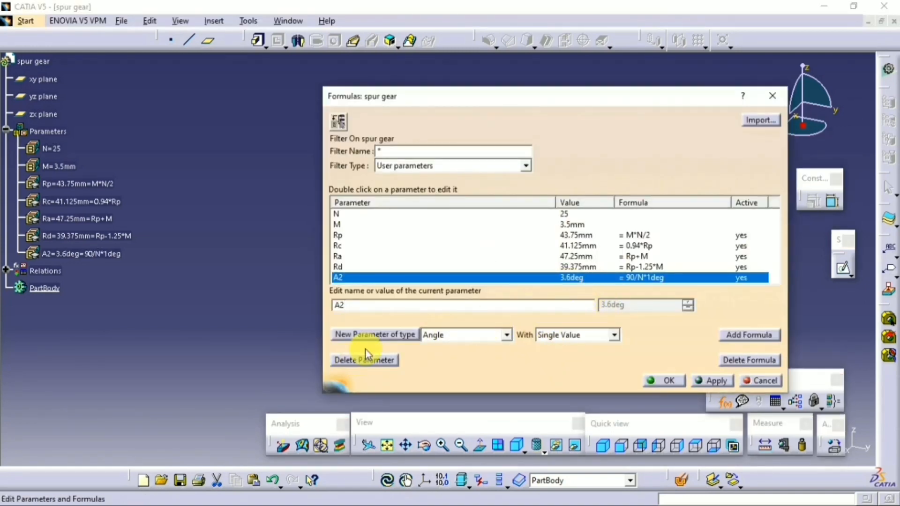
Add a length parameter named Rf driven by the formula 0.39*M and accept its automatic update
left_click(441, 335)
scroll(444, 141, "up", 3)
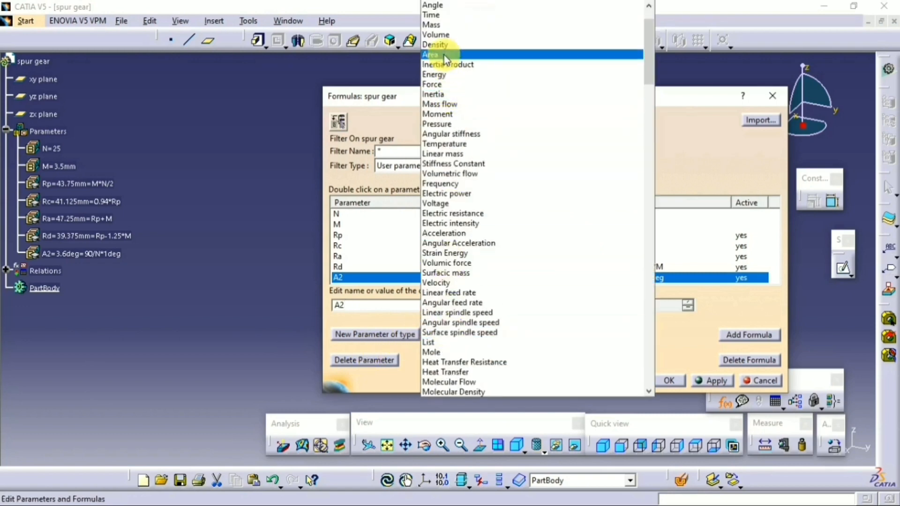
left_click(450, 56)
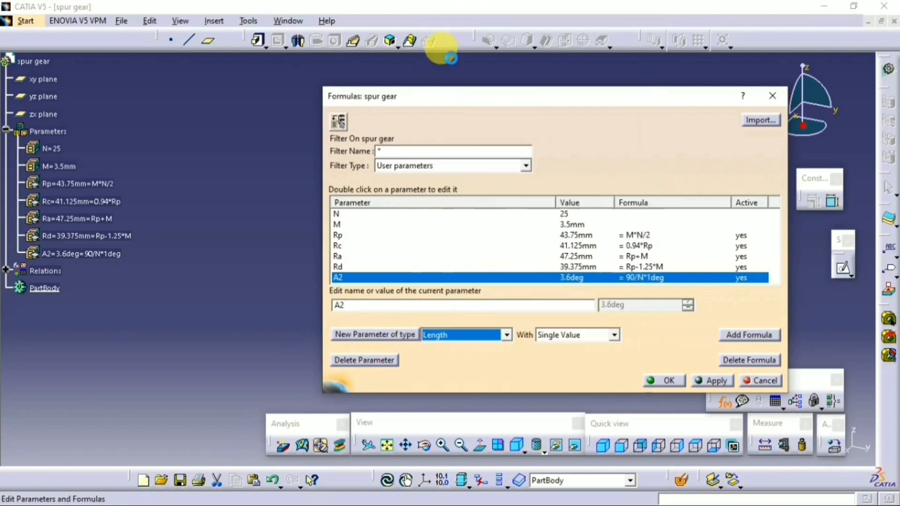
left_click(375, 335)
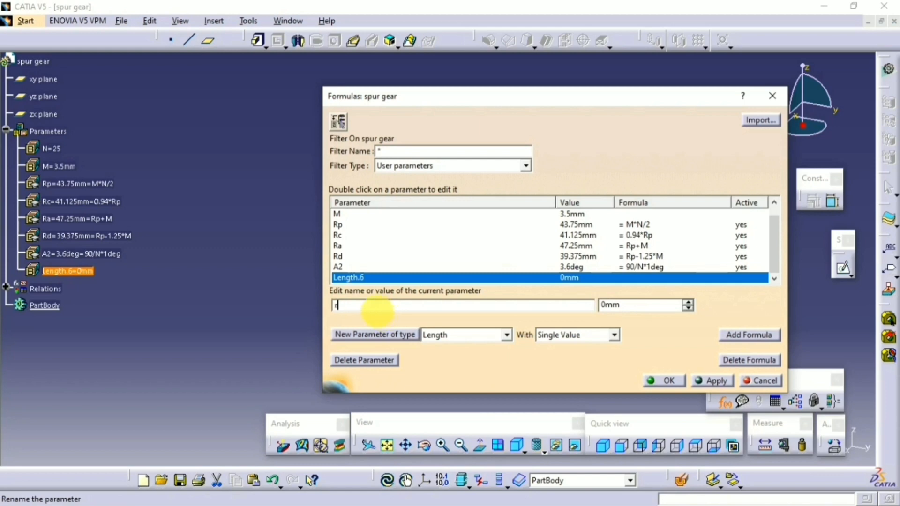
type("Rf")
left_click(749, 334)
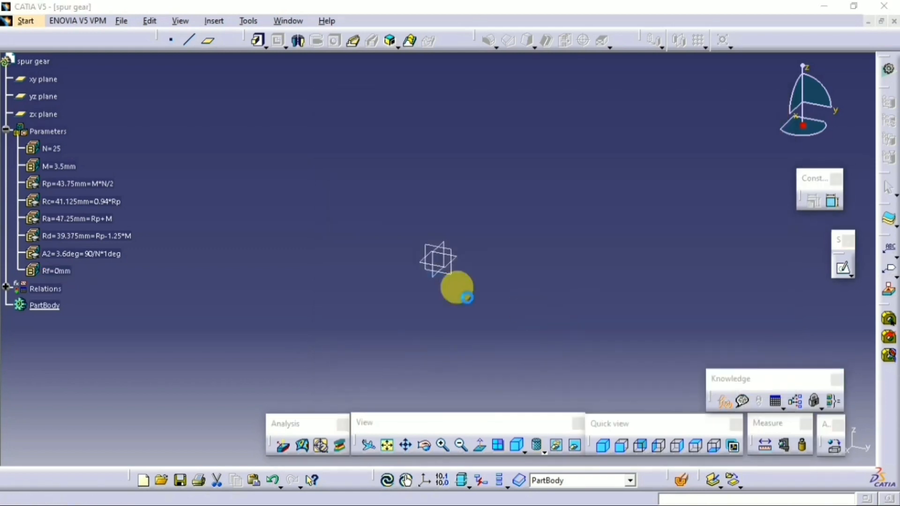
type("0.39")
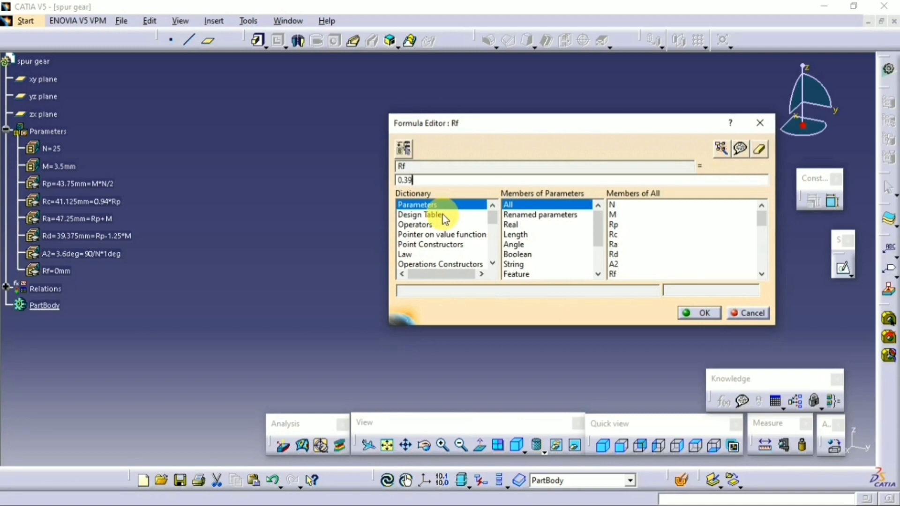
type("*M")
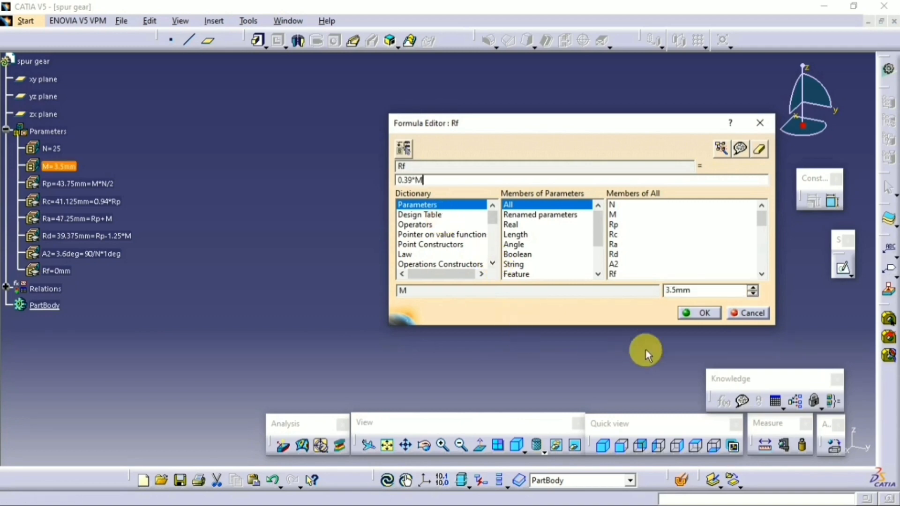
left_click(693, 313)
left_click(511, 294)
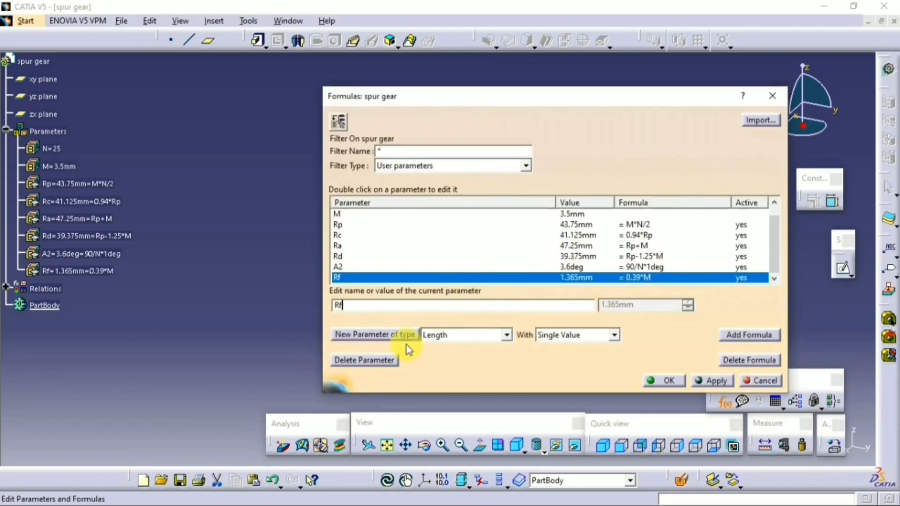
Add an angle parameter named A with a value of 20 deg and finish defining the parameters
left_click(506, 335)
left_click(586, 60)
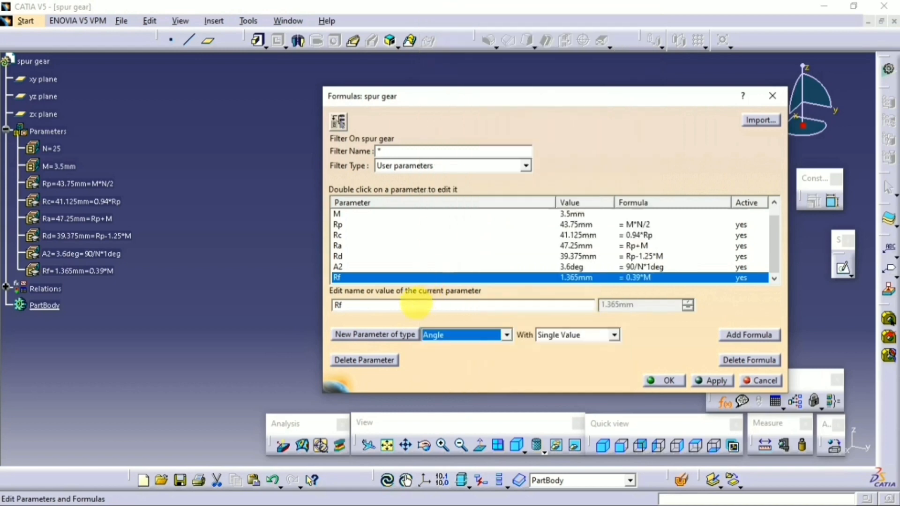
left_click(375, 334)
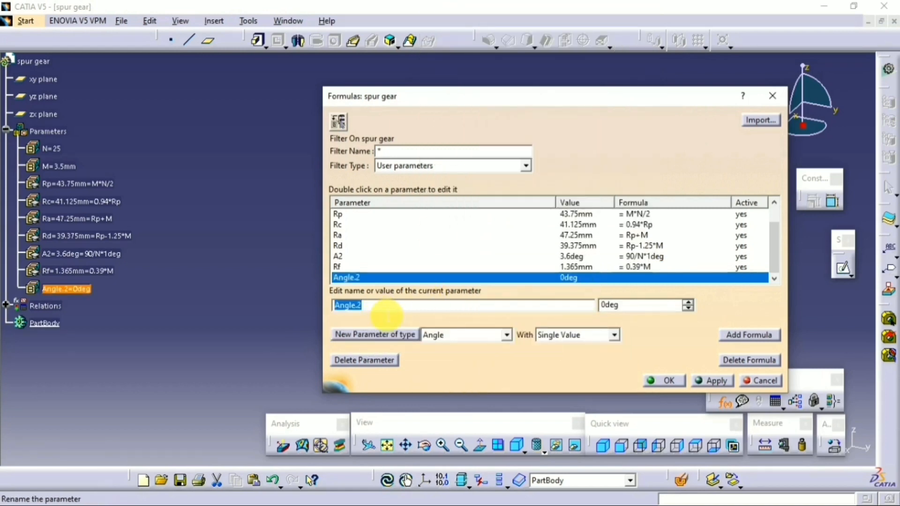
left_click(641, 305)
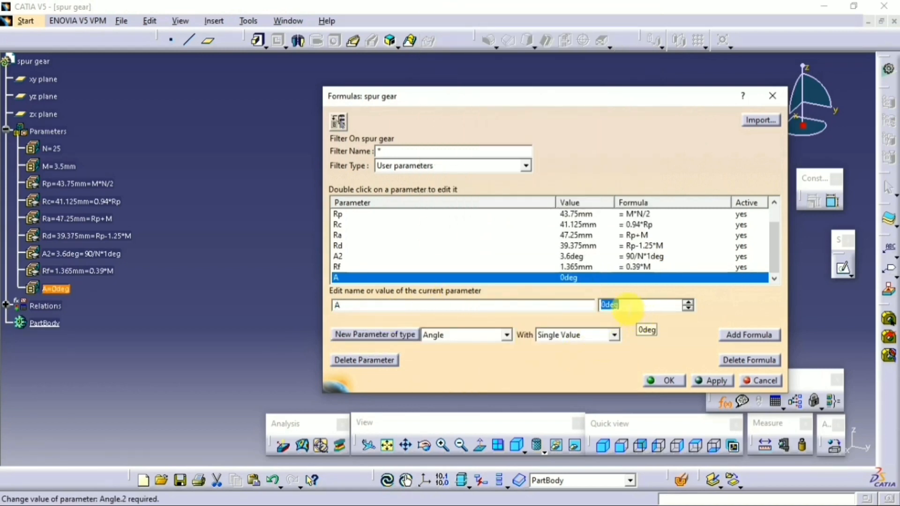
type("20")
left_click(667, 380)
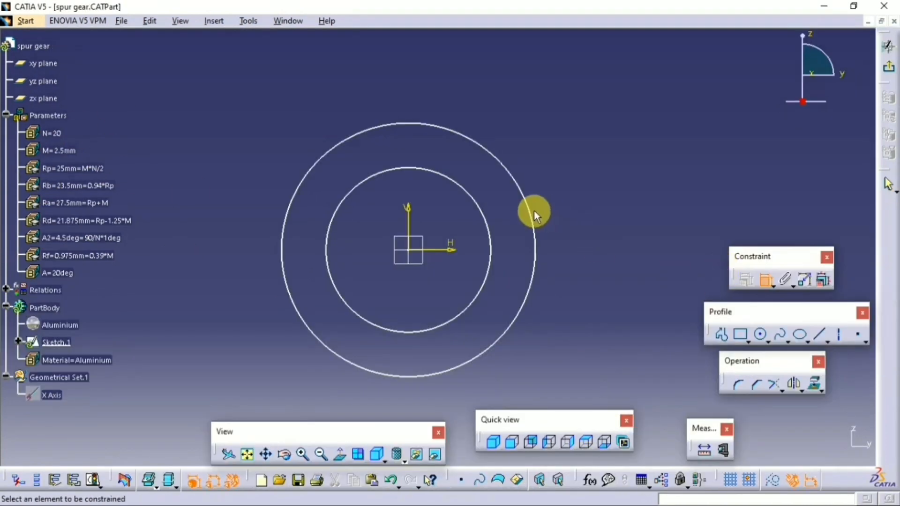
Dimension the diameters of the outer and inner concentric circles in the sketch
left_click(533, 211)
left_click(646, 112)
left_click(765, 281)
left_click(490, 249)
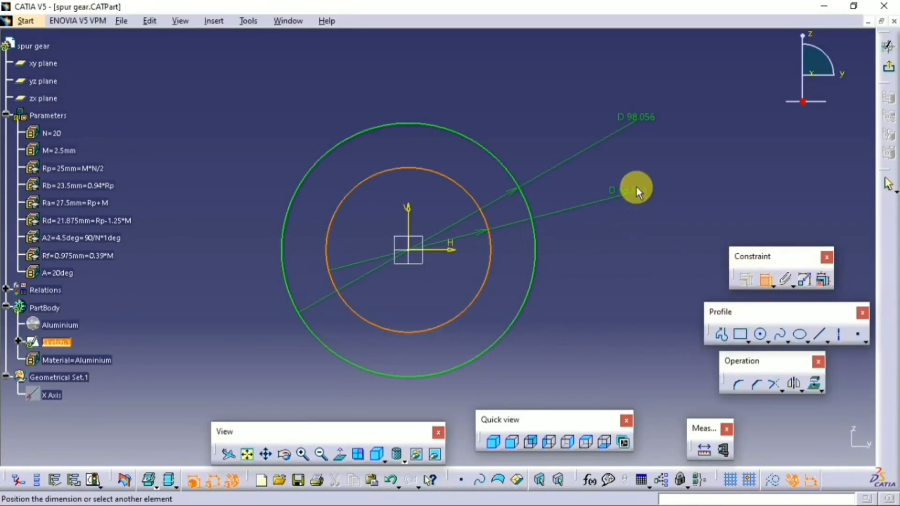
left_click(636, 188)
Change the outer circle's dimension to a radius driven by parameter Rp and accept its automatic update
double_click(642, 117)
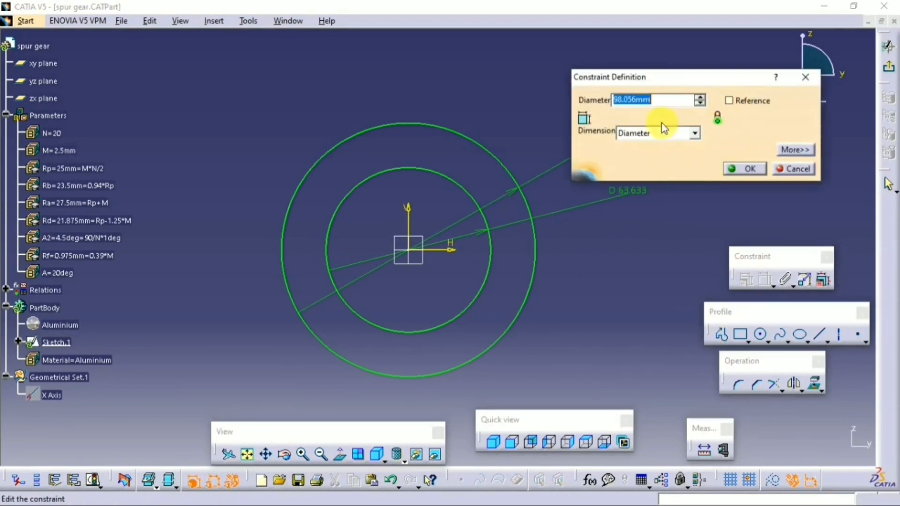
left_click(695, 133)
left_click(656, 139)
right_click(662, 100)
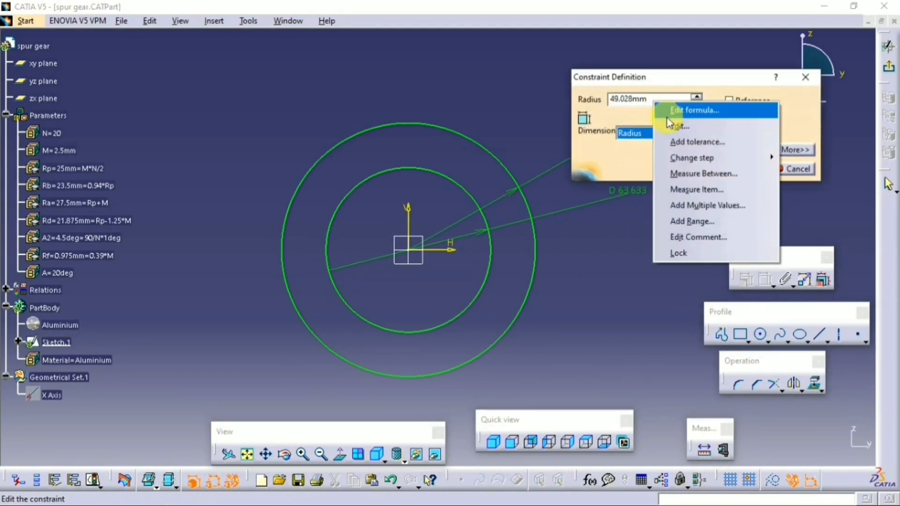
left_click(684, 109)
left_click(73, 169)
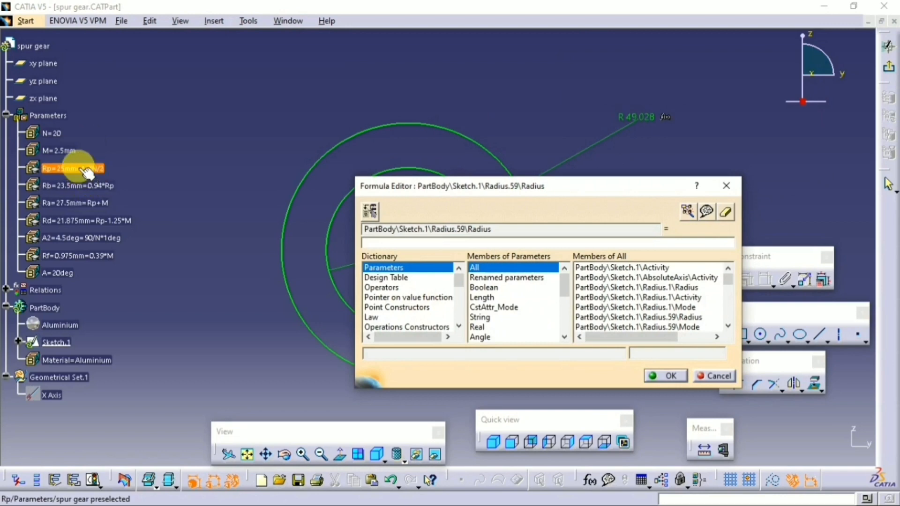
left_click(661, 375)
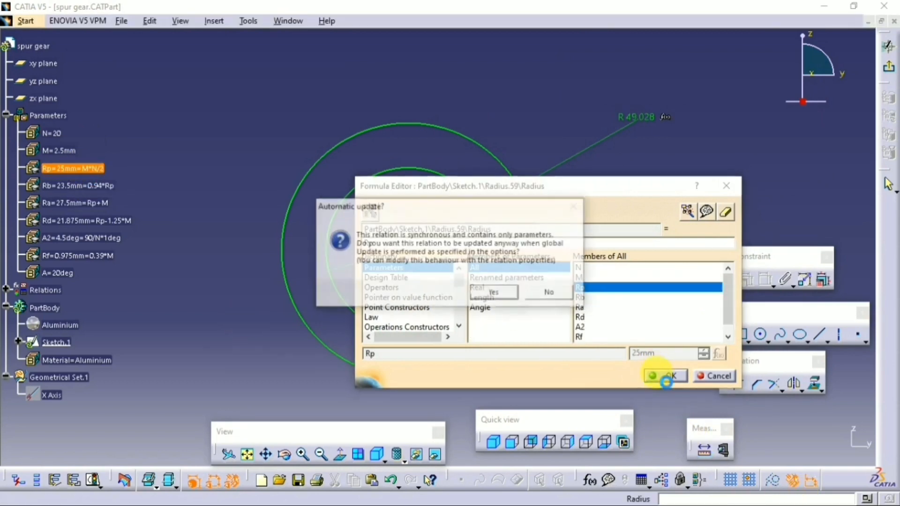
left_click(493, 292)
left_click(745, 169)
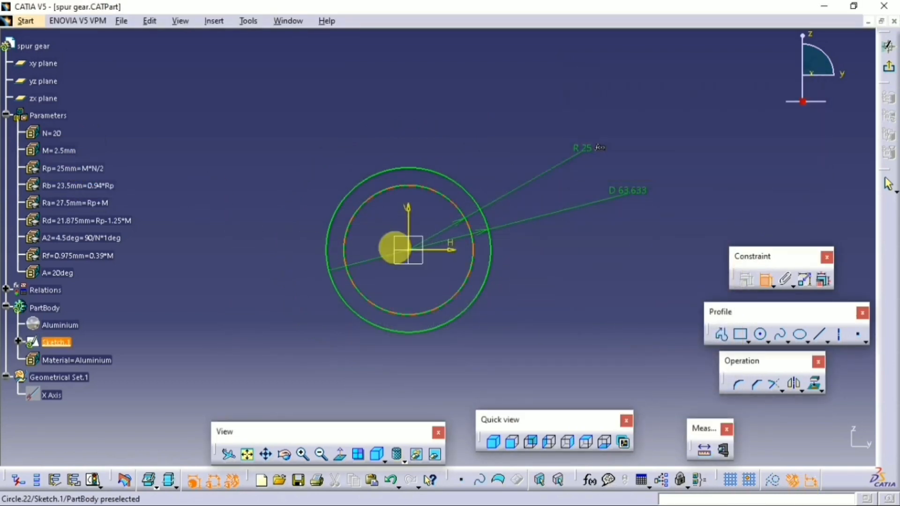
Change the remaining diameter dimension to a radius driven by parameter Rb and accept its automatic update
double_click(628, 189)
right_click(663, 97)
left_click(647, 135)
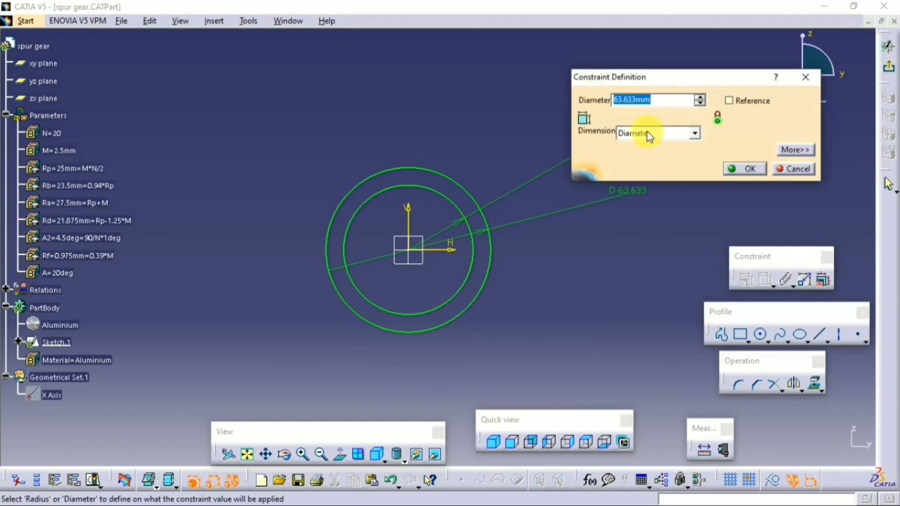
left_click(648, 134)
left_click(655, 146)
right_click(673, 100)
left_click(703, 110)
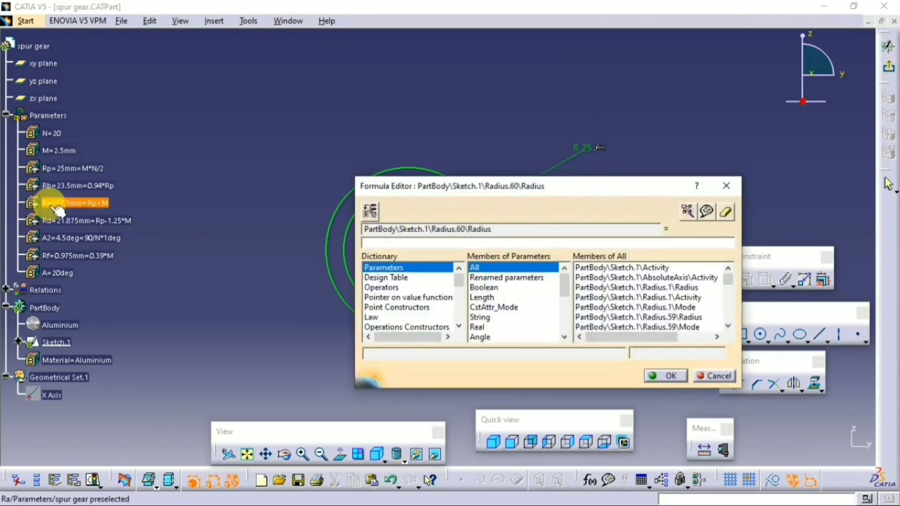
left_click(78, 185)
left_click(650, 380)
left_click(493, 294)
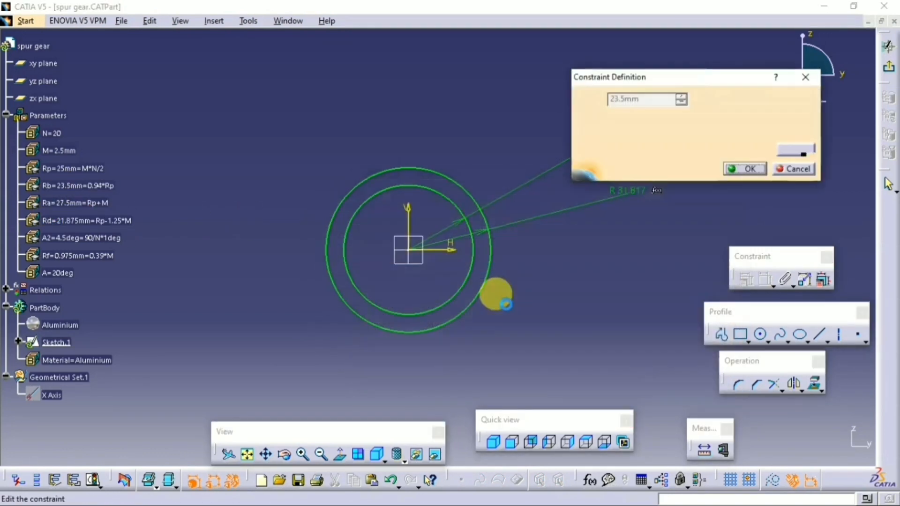
key("Return")
Move the two radius dimension labels closer to the circles
mouse_move(497, 286)
middle_mouse_down("ctrl")
mouse_move(482, 247)
mouse_move(488, 211)
middle_mouse_up("ctrl")
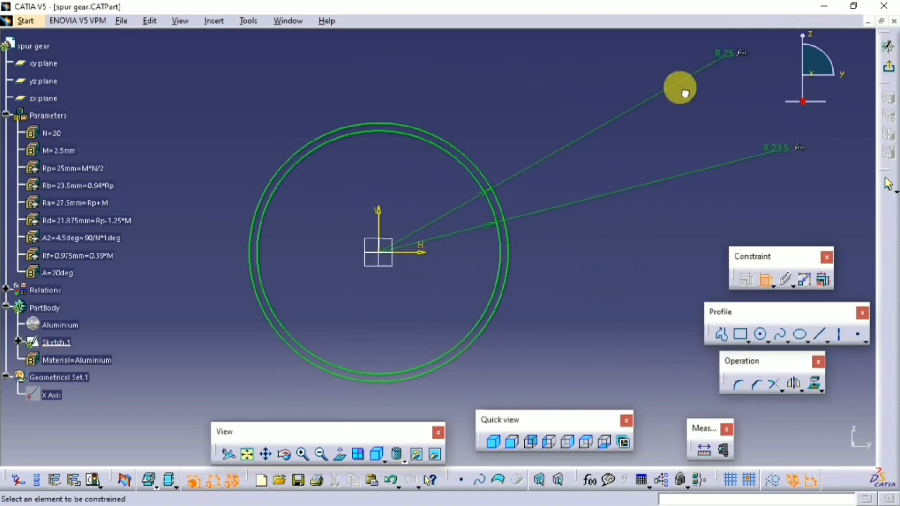
mouse_move(683, 89)
left_mouse_down()
mouse_move(518, 182)
mouse_move(526, 187)
mouse_move(498, 181)
mouse_move(508, 184)
left_mouse_up()
left_click_drag(773, 159, 532, 206)
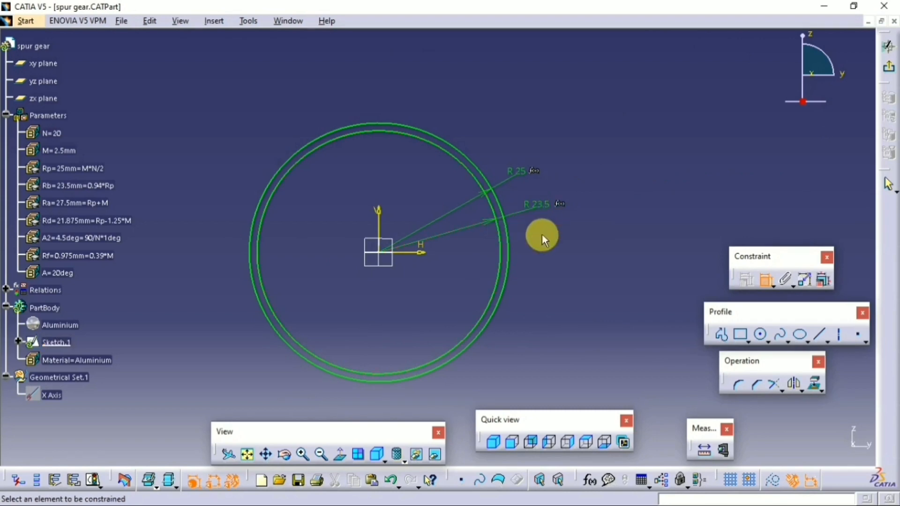
middle_click_drag(542, 237, 615, 220)
Draw a vertical axis about 36 mm long from the origin, plus two slanted axes from the origin, one on each side
left_click(841, 342)
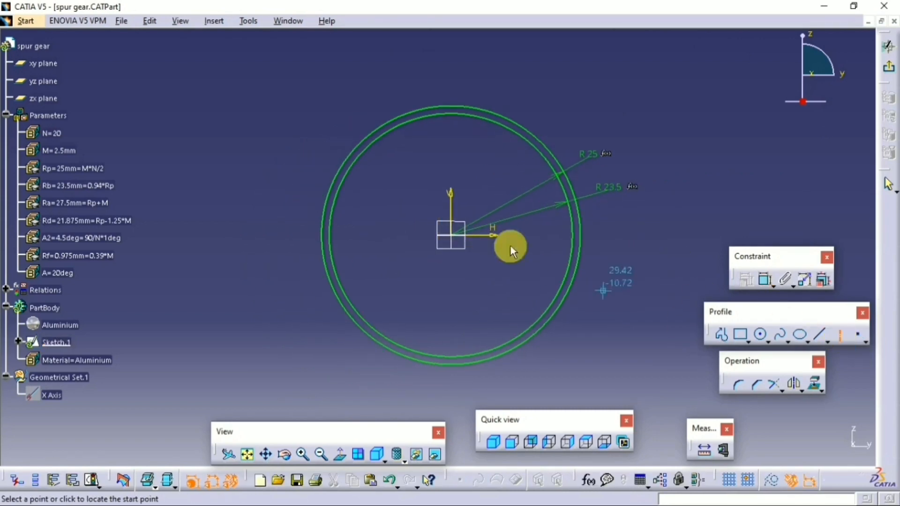
left_click(450, 234)
left_click(449, 47)
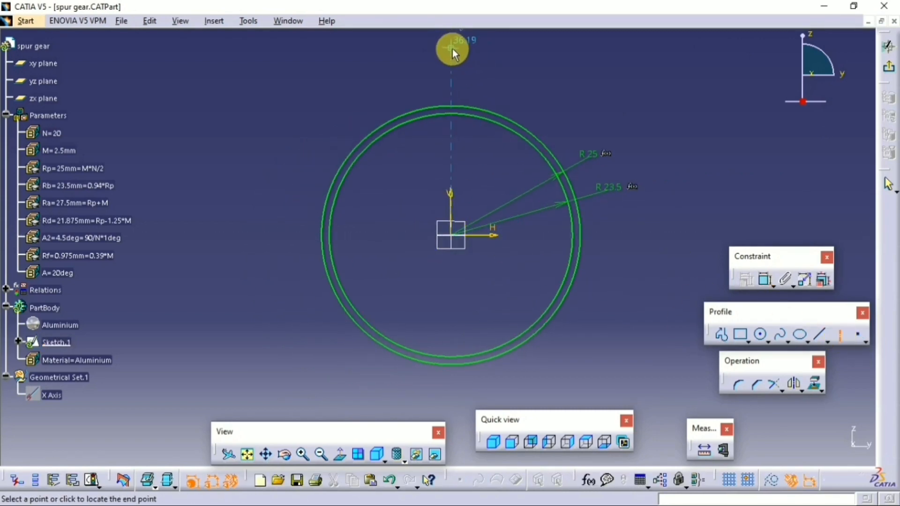
left_click(450, 234)
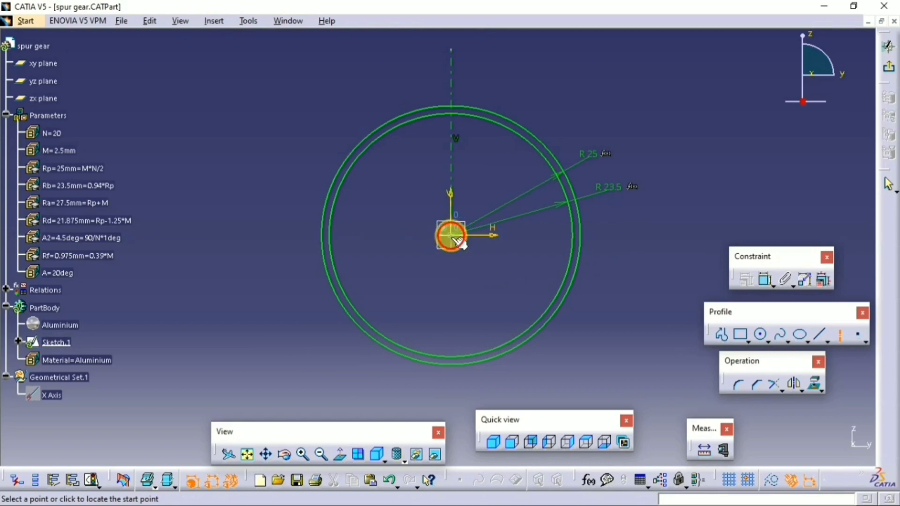
left_click(404, 56)
left_click(493, 61)
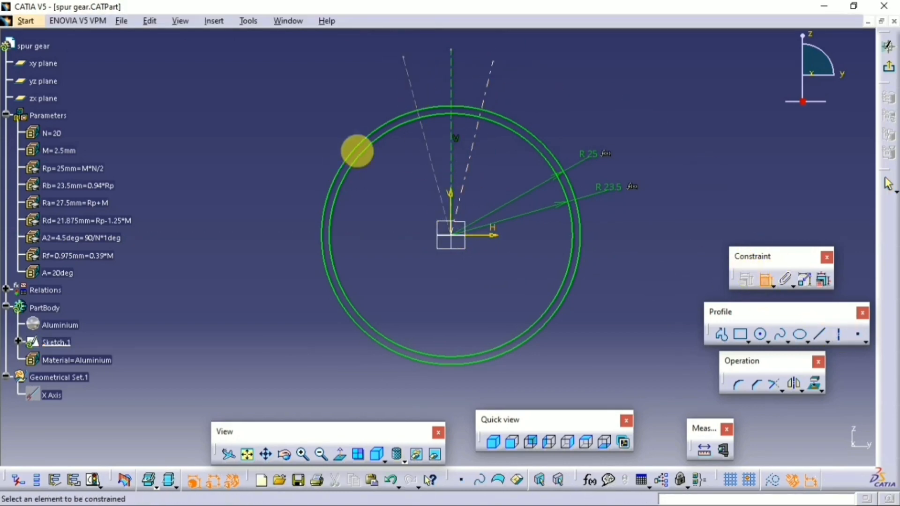
Dimension the angle between the two slanted axes, drive it with parameter A, and accept its automatic update
left_click(482, 97)
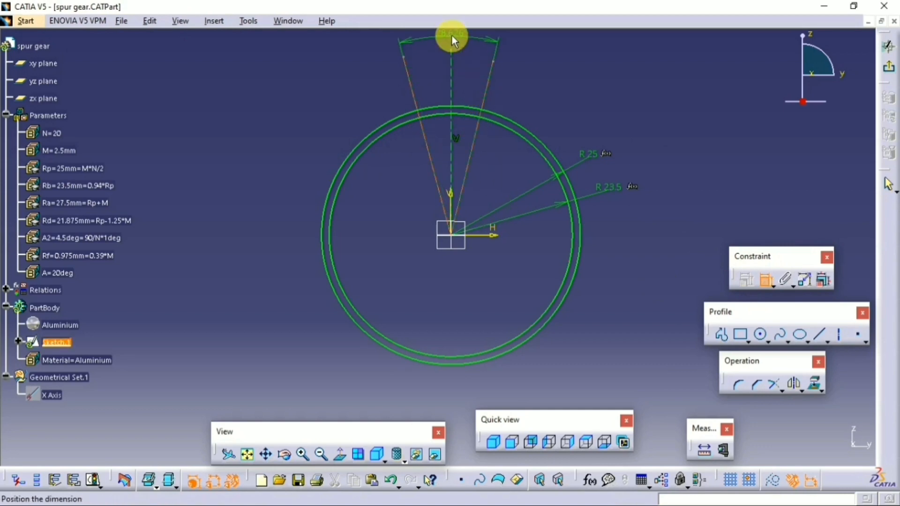
double_click(454, 48)
right_click(643, 100)
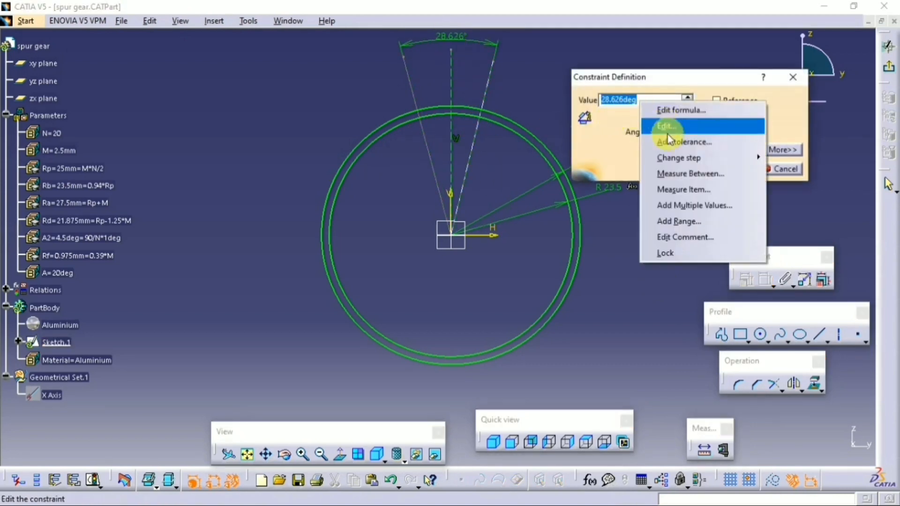
left_click(679, 110)
left_click(59, 273)
left_click(663, 374)
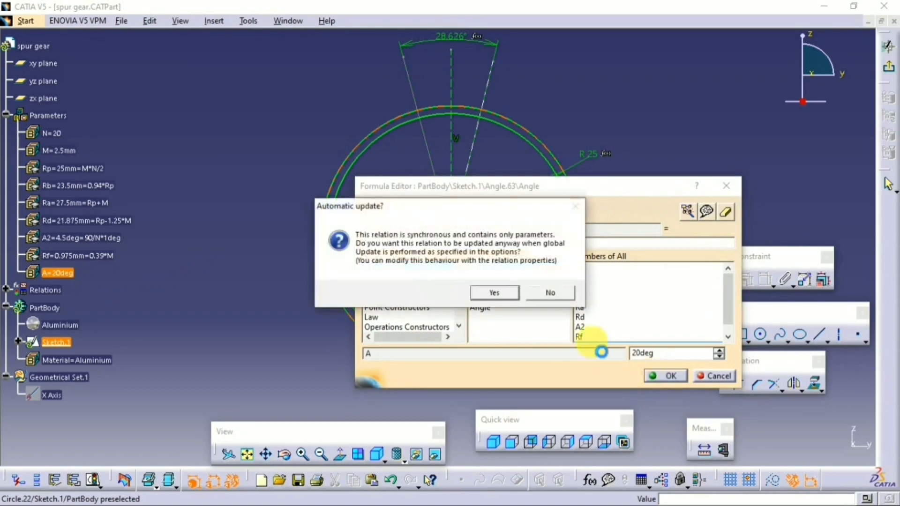
left_click(493, 291)
left_click(730, 168)
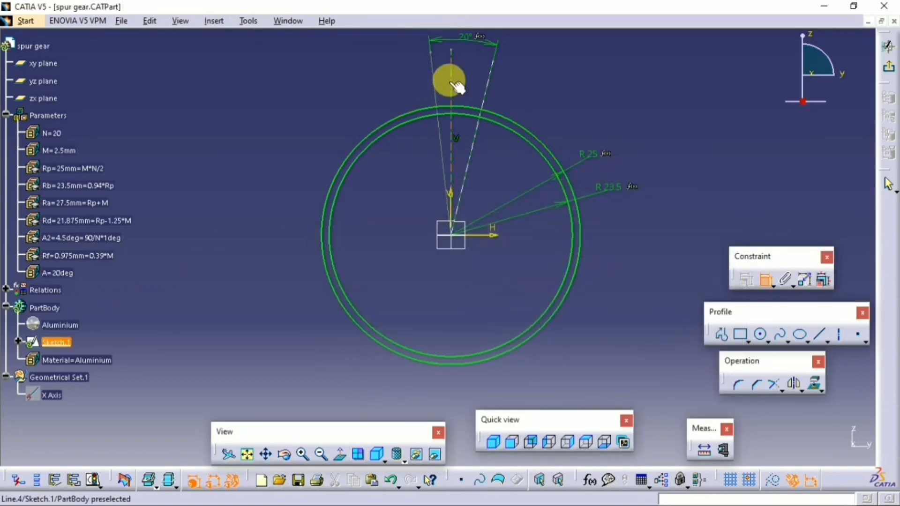
Dimension the angle between the left slanted axis and the vertical axis, drive it with parameter A2, and accept its automatic update
left_click(440, 71)
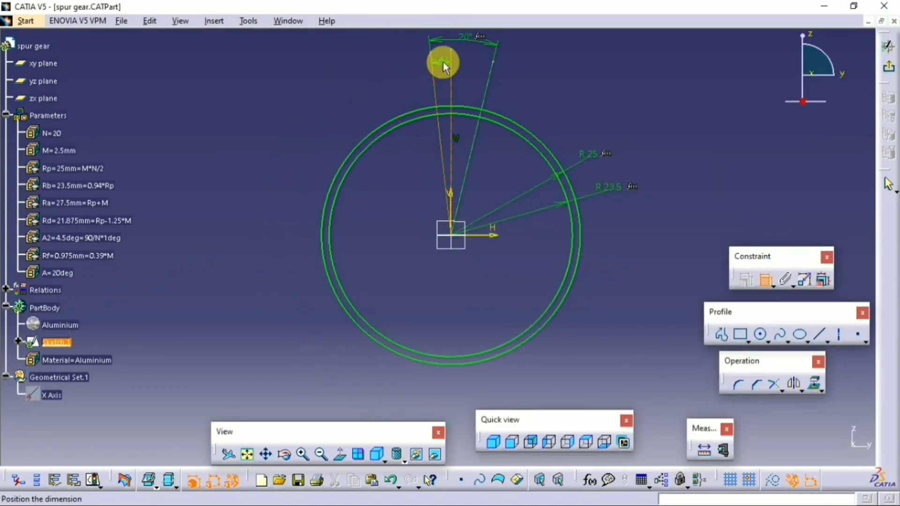
double_click(445, 64)
right_click(677, 100)
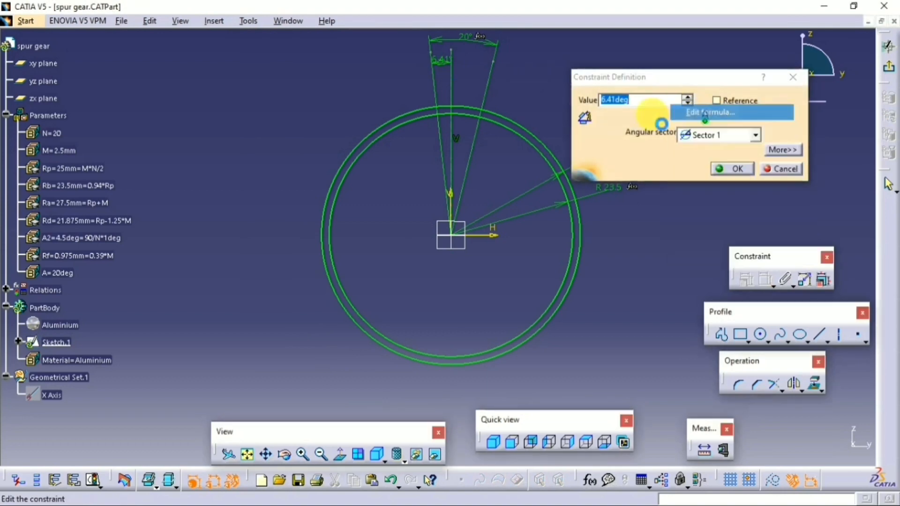
left_click(693, 110)
left_click(75, 238)
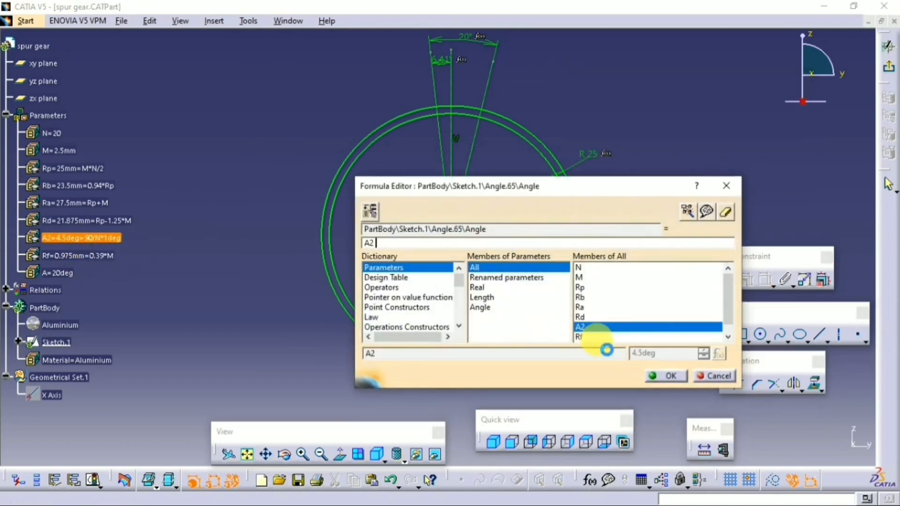
left_click(663, 378)
left_click(492, 293)
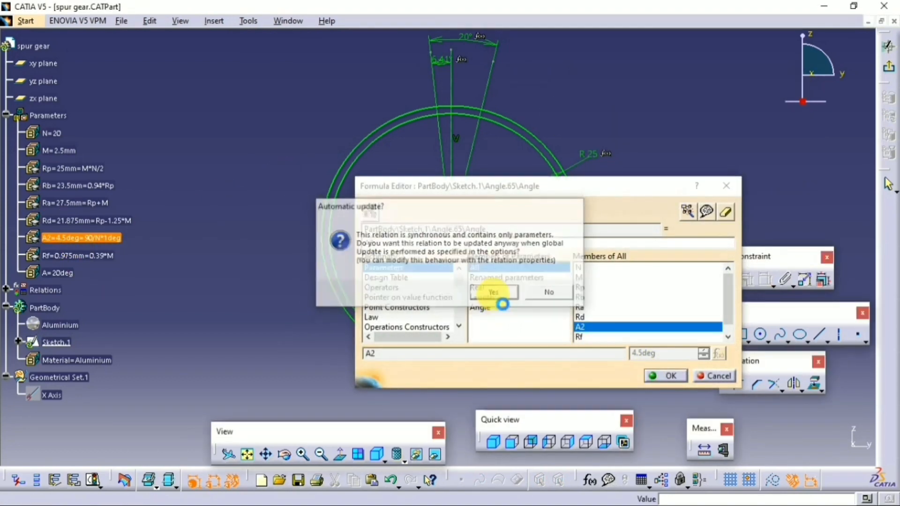
left_click(727, 170)
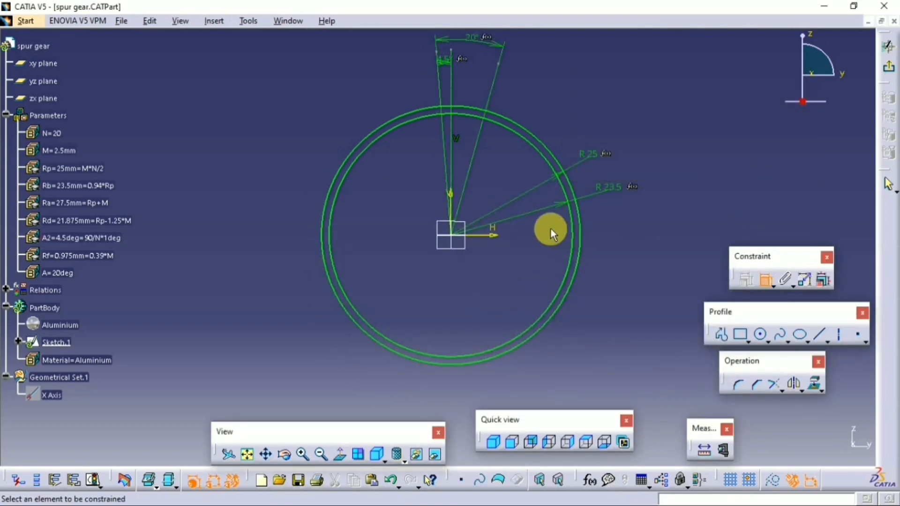
Draw a circle centred where the right slanted axis meets the inner circle, passing through the left slanted axis's intersection with the outer circle
mouse_move(481, 240)
middle_mouse_down()
mouse_move(492, 281)
mouse_move(487, 203)
mouse_move(452, 294)
middle_mouse_up()
left_click(760, 335)
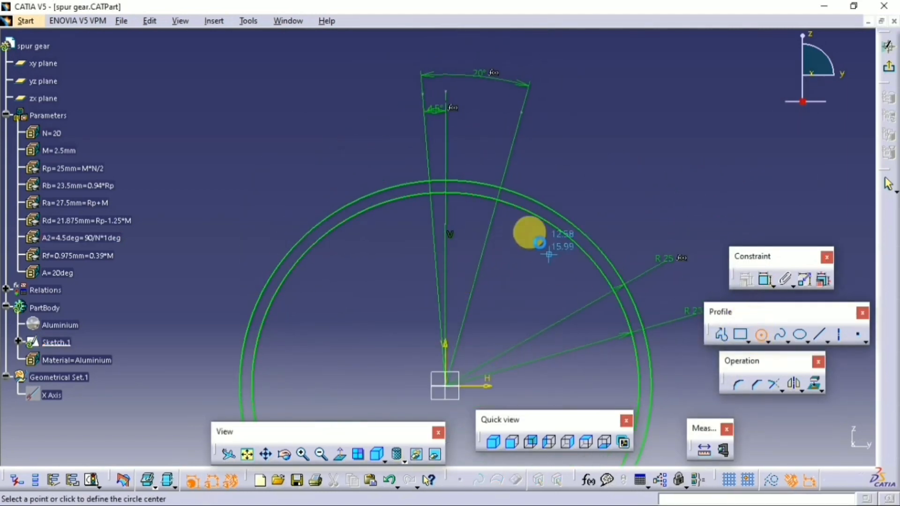
left_click(498, 199)
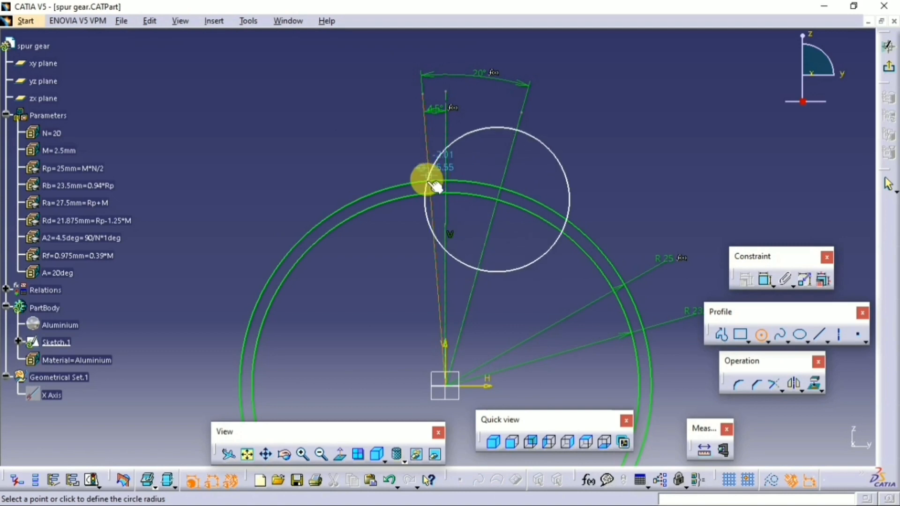
left_click(438, 188)
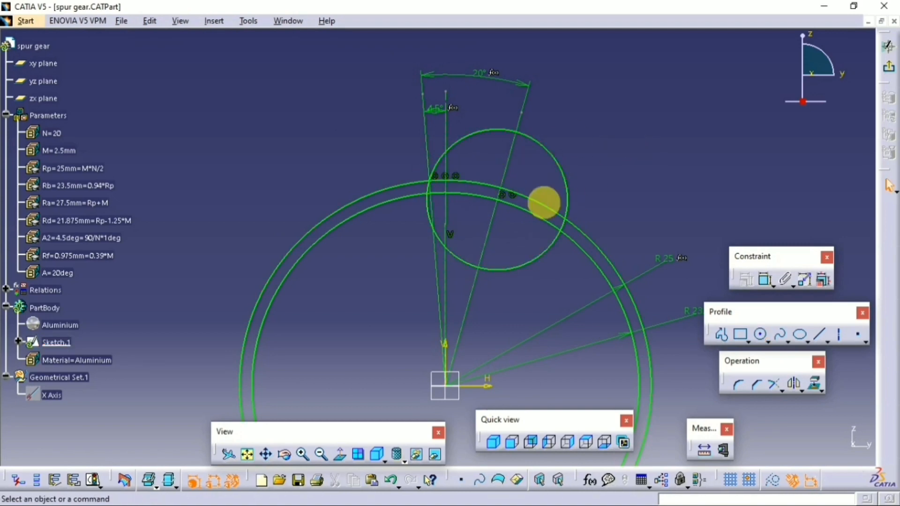
Convert the Rp and Rb circles to construction elements and hide them
mouse_move(542, 201)
middle_mouse_down()
mouse_move(556, 140)
mouse_move(498, 110)
mouse_move(587, 198)
middle_mouse_up()
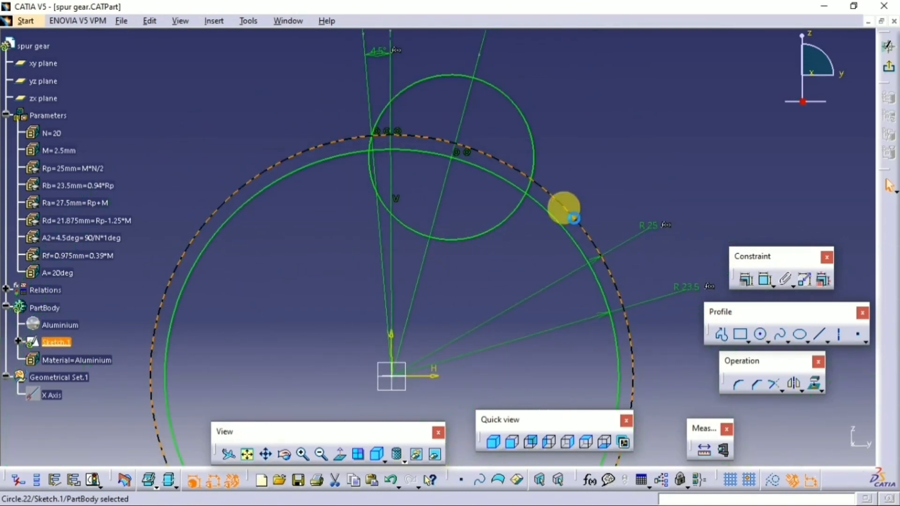
left_click(549, 214, "ctrl")
left_click(773, 480)
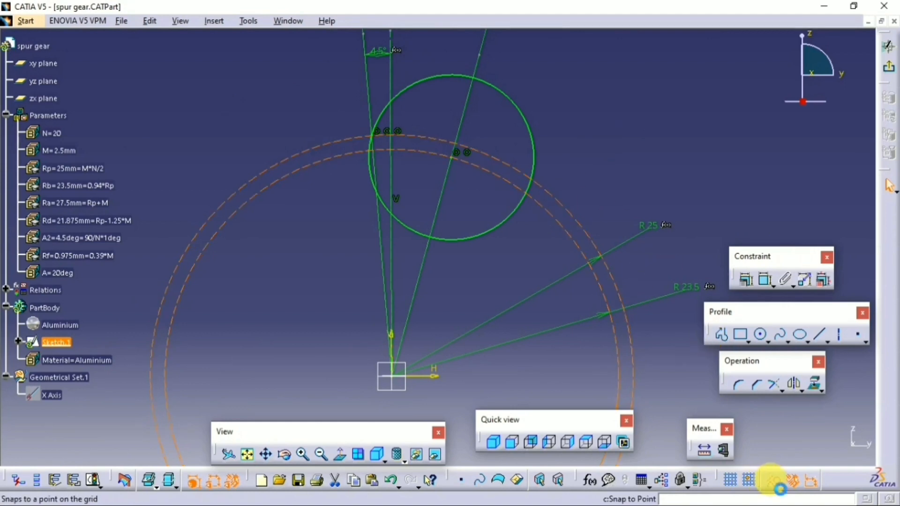
right_click(569, 224)
left_click(577, 253)
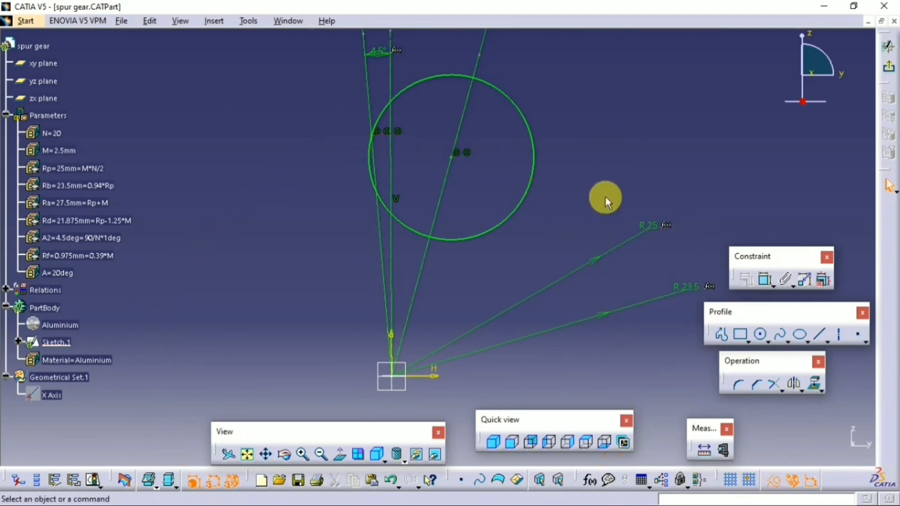
Draw a circle of about 27.5 mm radius centred on the origin as a standard element, with construction mode turned off
middle_click_drag(603, 196, 625, 183)
left_click(761, 334)
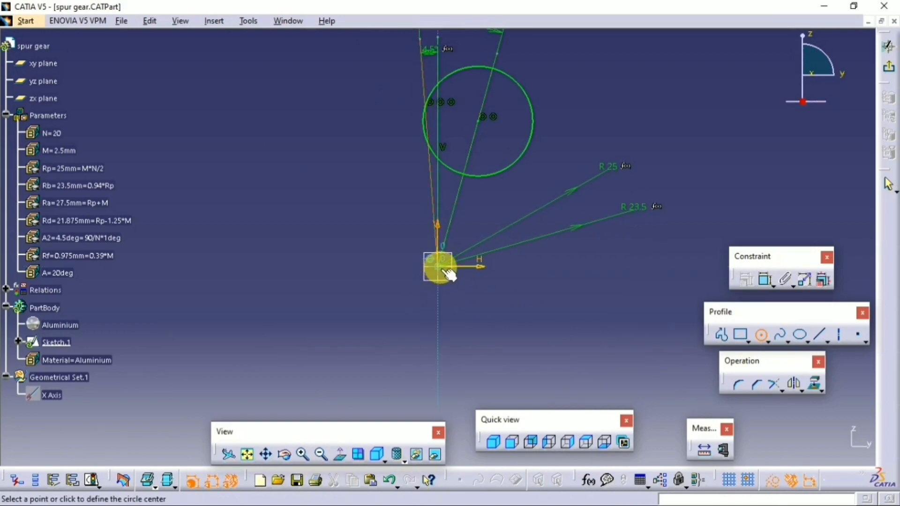
left_click(443, 268)
left_click(772, 480)
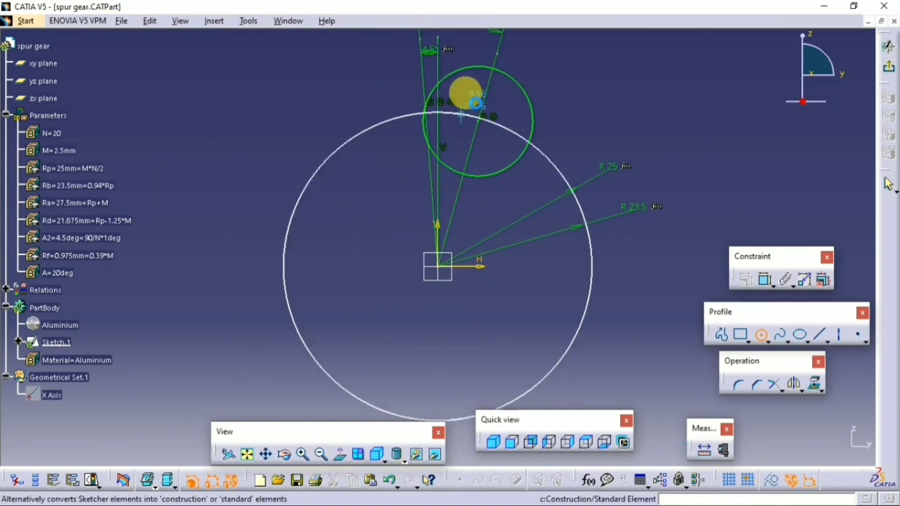
left_click(467, 93)
Draw a smaller concentric circle of about 23.5 mm radius from the origin
left_click(762, 336)
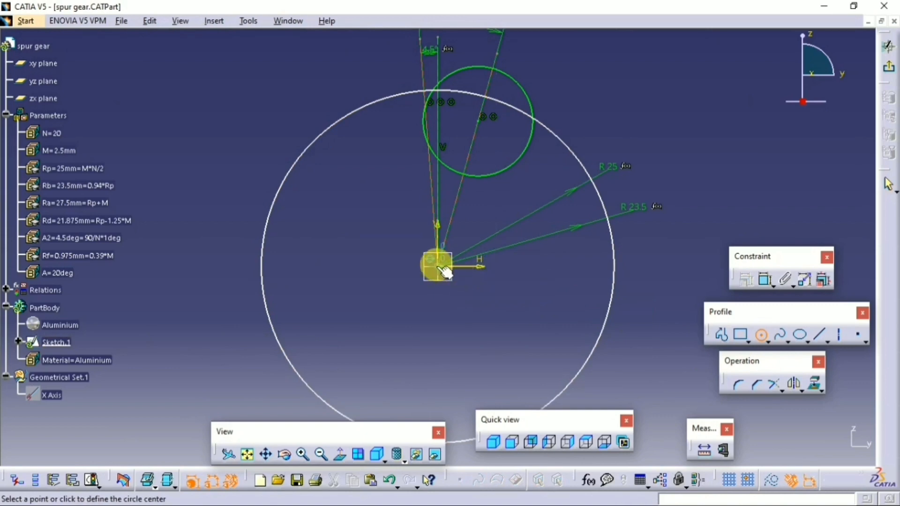
left_click(441, 268)
left_click(451, 117)
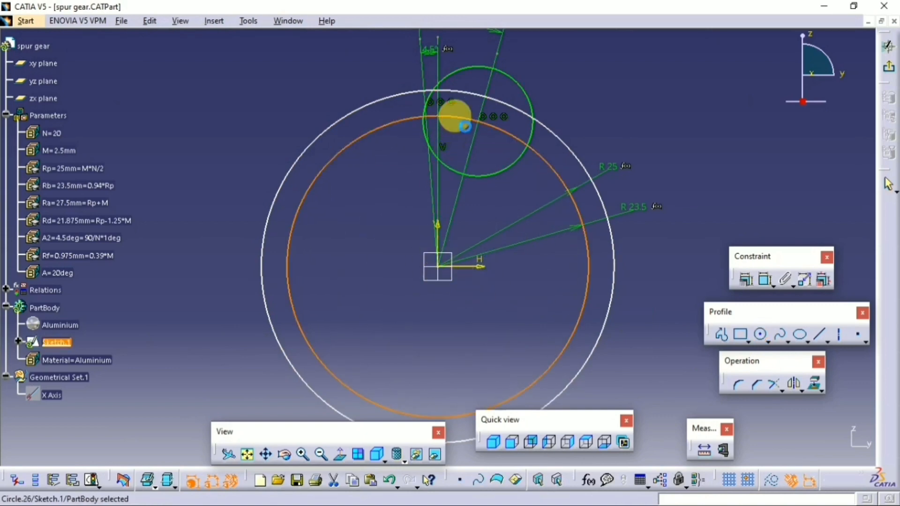
Dimension the radii of the two new concentric circles
left_click(746, 279)
left_click(763, 284)
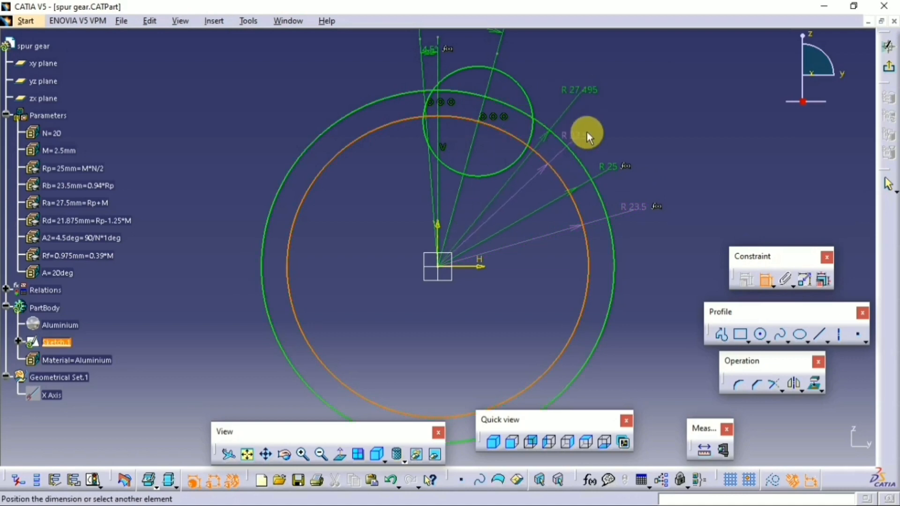
left_click(592, 117)
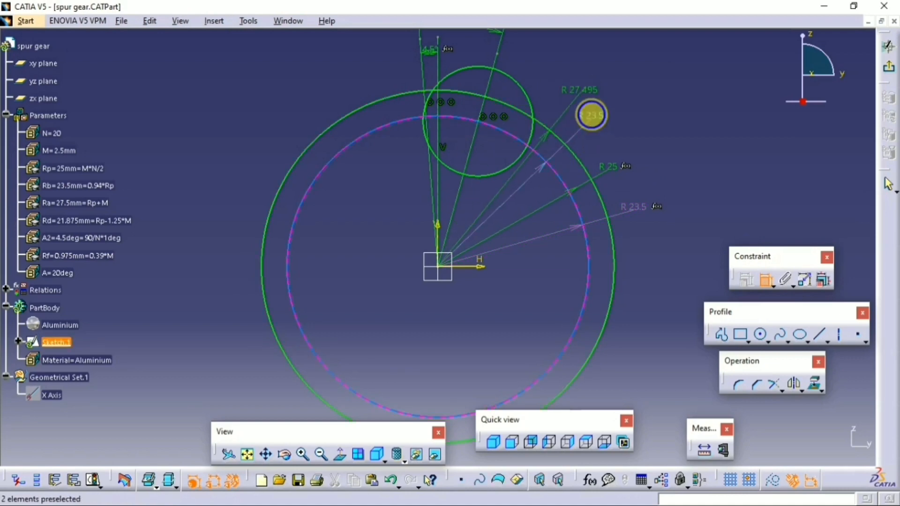
Delete the smaller concentric circle's radius dimension and the circle itself
right_click(590, 113)
left_click(625, 342)
right_click(499, 127)
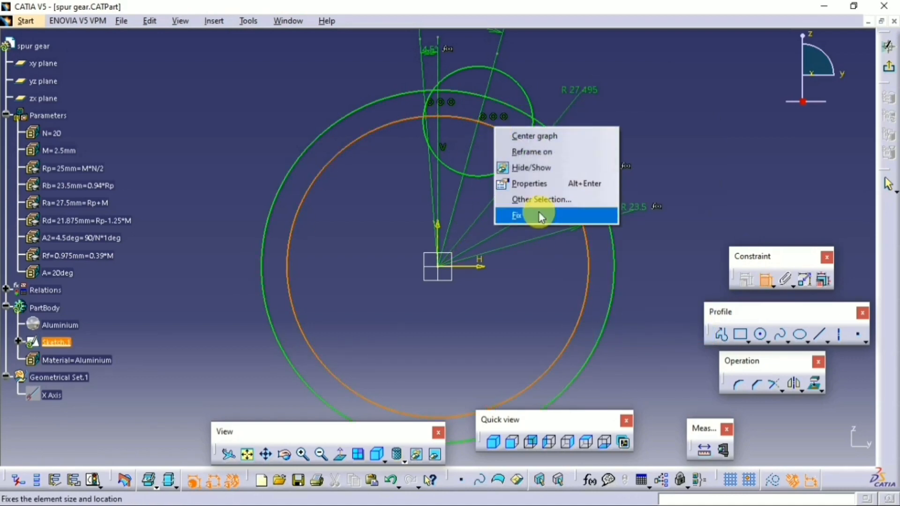
left_click(767, 280)
right_click(496, 124)
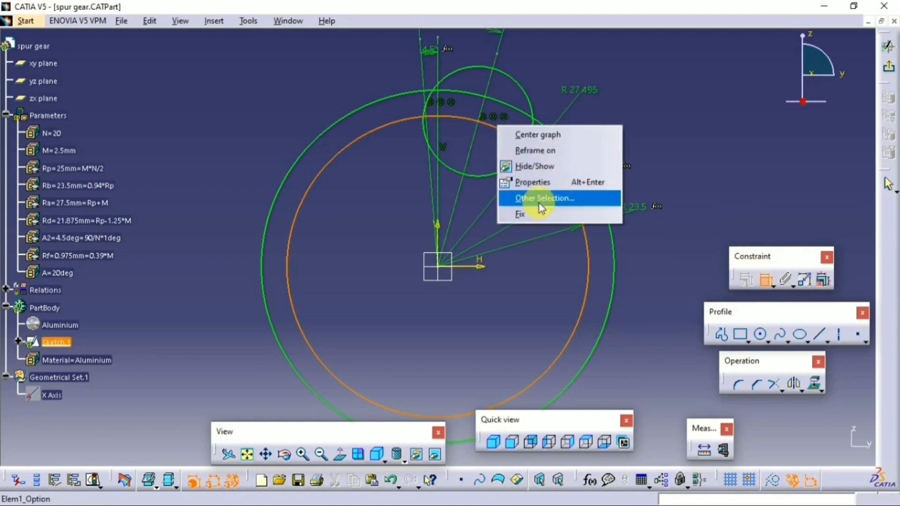
left_click(699, 196)
left_click(765, 281)
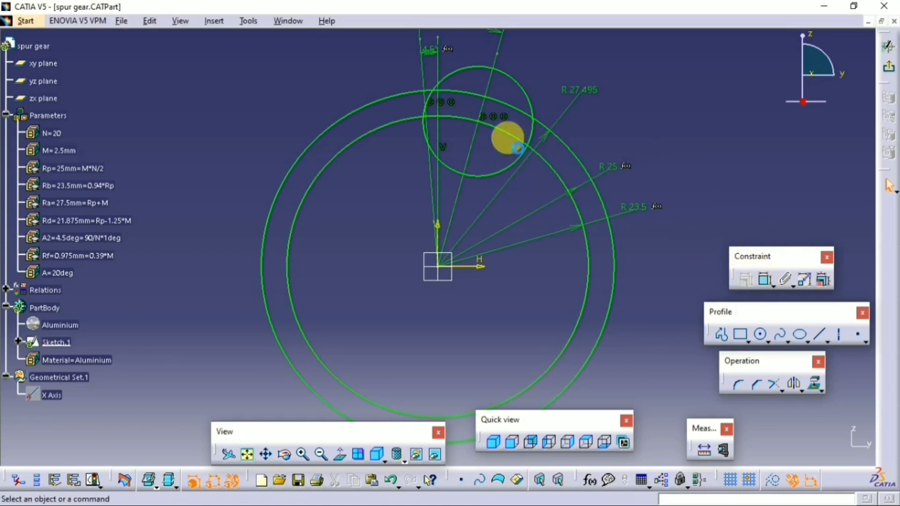
right_click(507, 134)
left_click(565, 314)
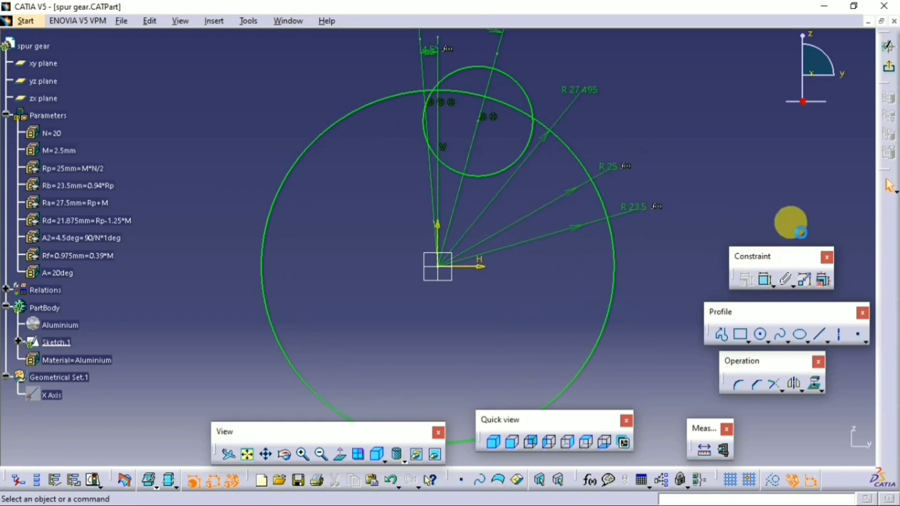
Draw a new inner circle of about 19.9 mm radius centred on the origin and dimension its radius
left_click(762, 335)
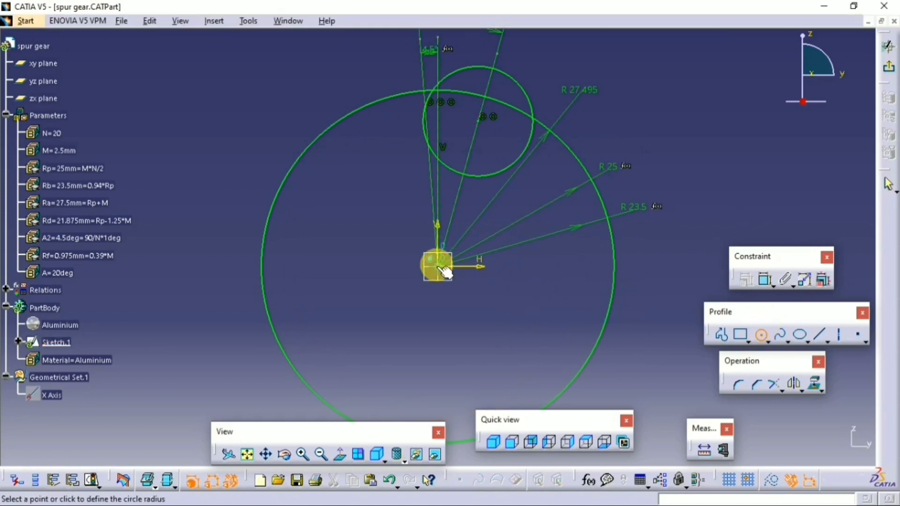
left_click(477, 147)
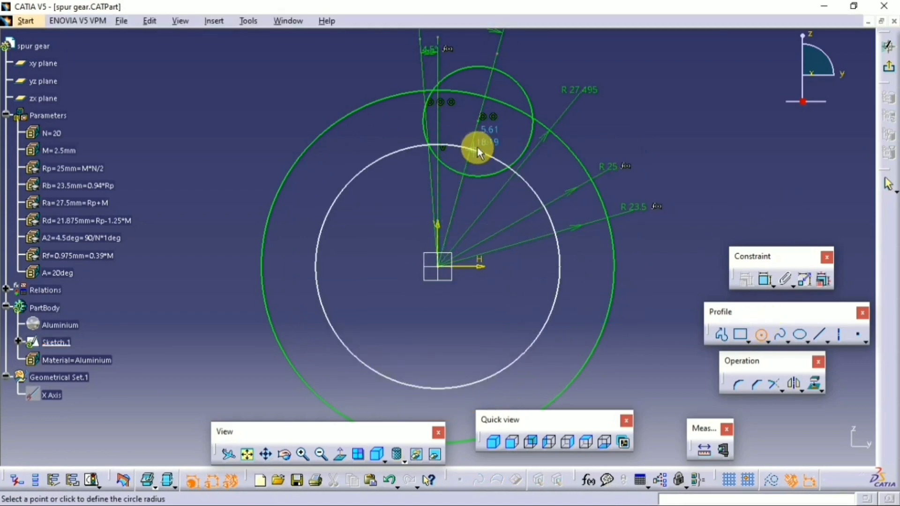
left_click(534, 178)
Drive the outer circle's radius with parameter Ra and accept its automatic update
double_click(584, 87)
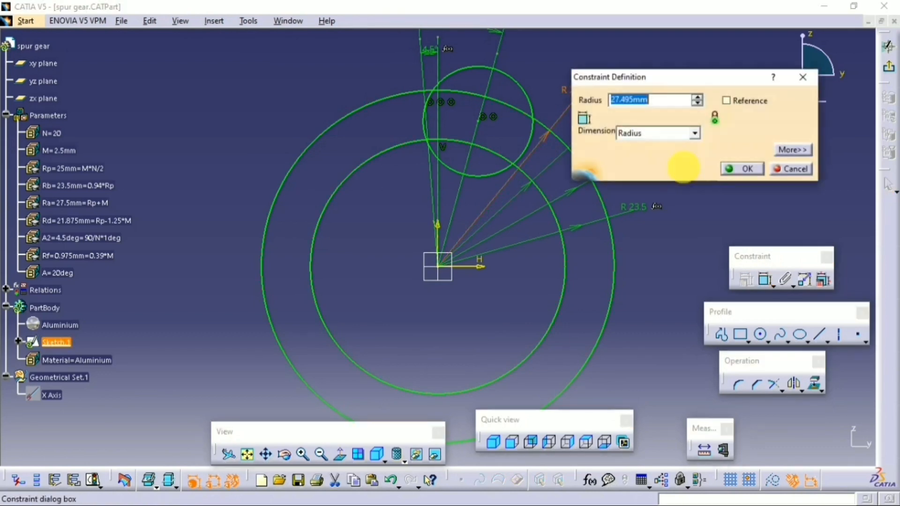
right_click(659, 102)
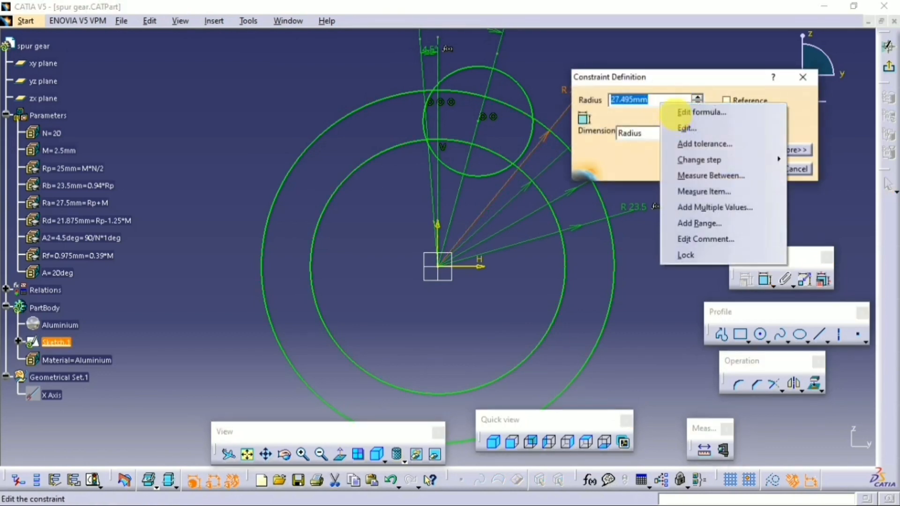
left_click(675, 112)
left_click(107, 204)
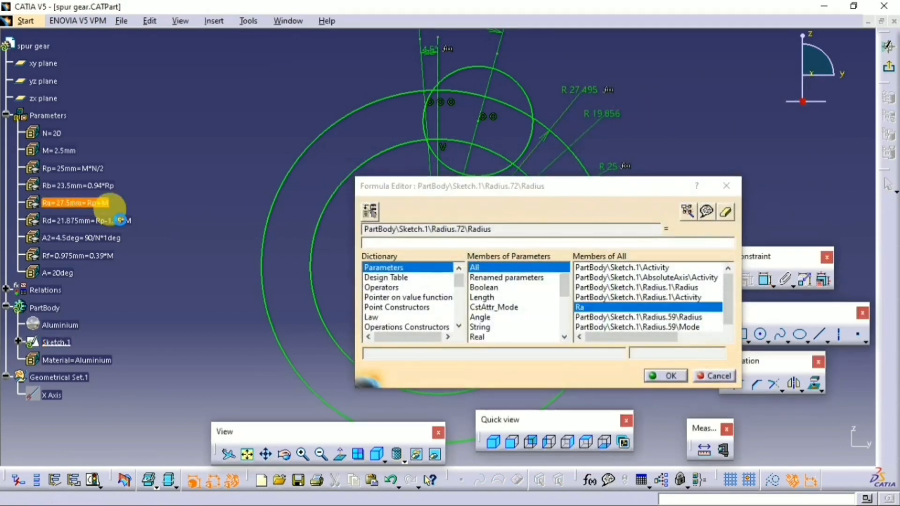
left_click(654, 377)
left_click(491, 293)
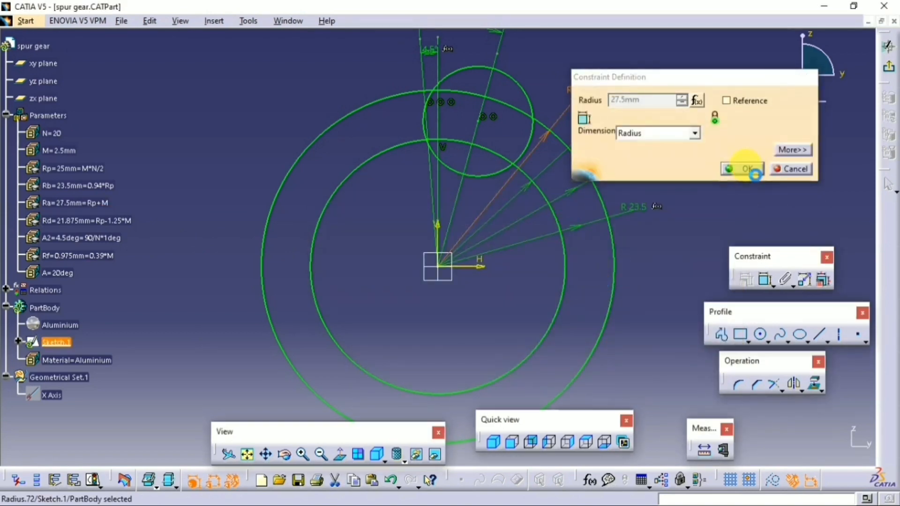
left_click(753, 172)
Drive the inner circle's radius with parameter Rd and accept its automatic update
double_click(601, 109)
right_click(647, 102)
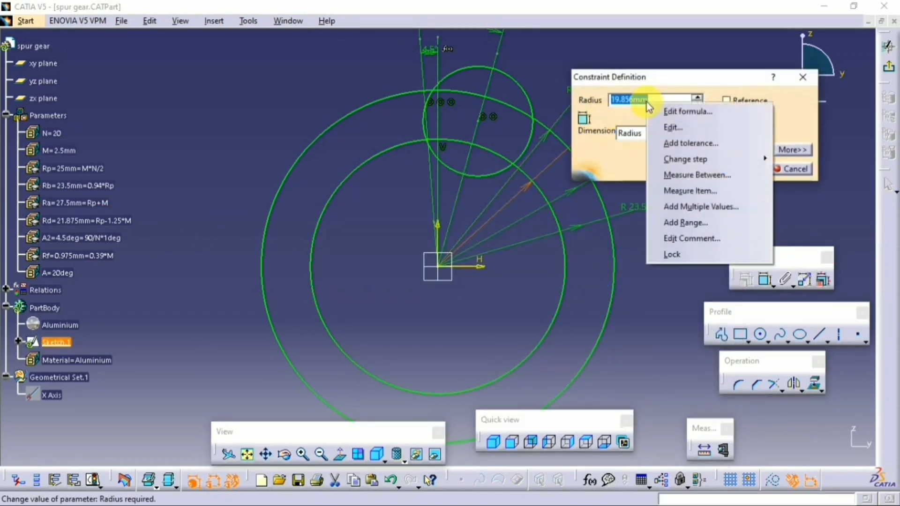
left_click(680, 112)
left_click(84, 221)
left_click(648, 376)
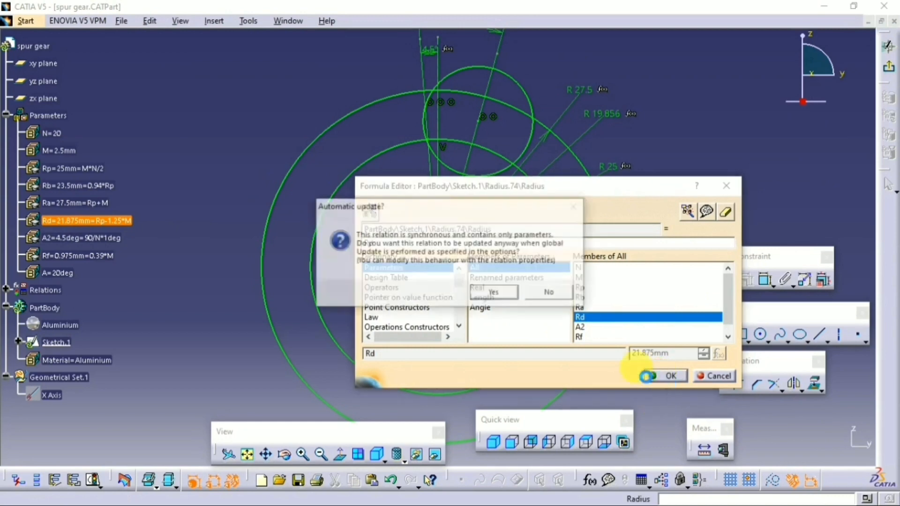
left_click(503, 292)
left_click(738, 172)
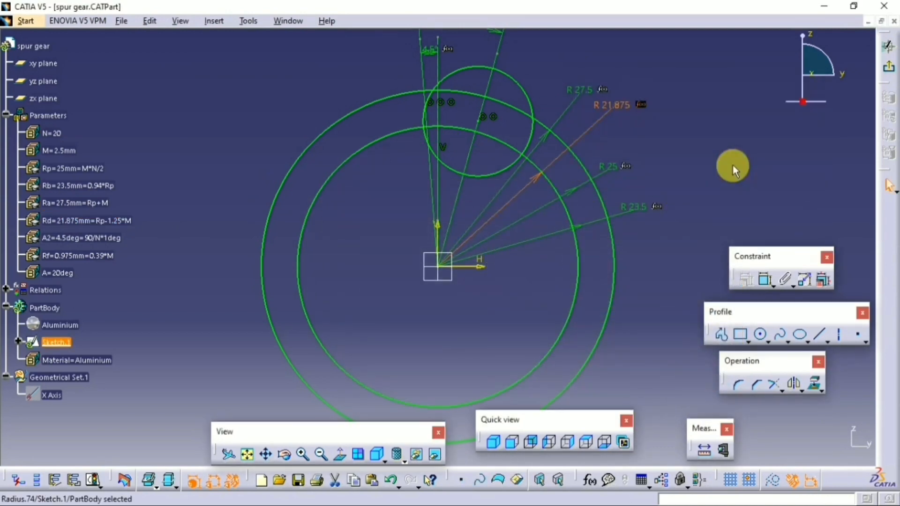
Quick-trim the tooth circle to leave only the flank arc between the outer and inner circles
left_click(783, 391)
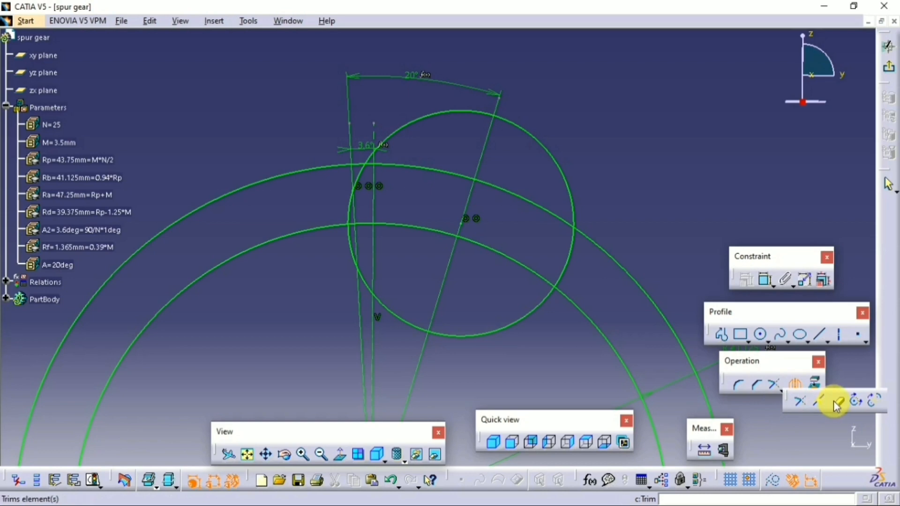
left_click(836, 403)
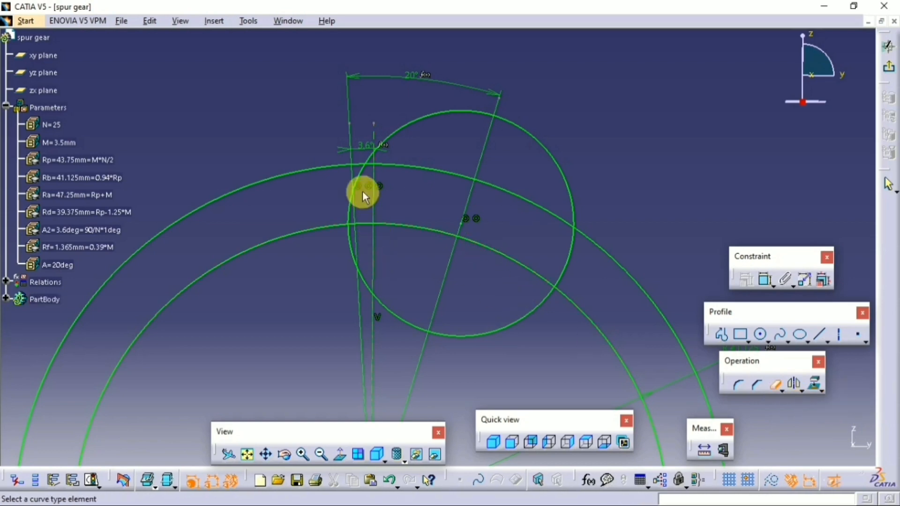
left_click(375, 160)
left_click(471, 148)
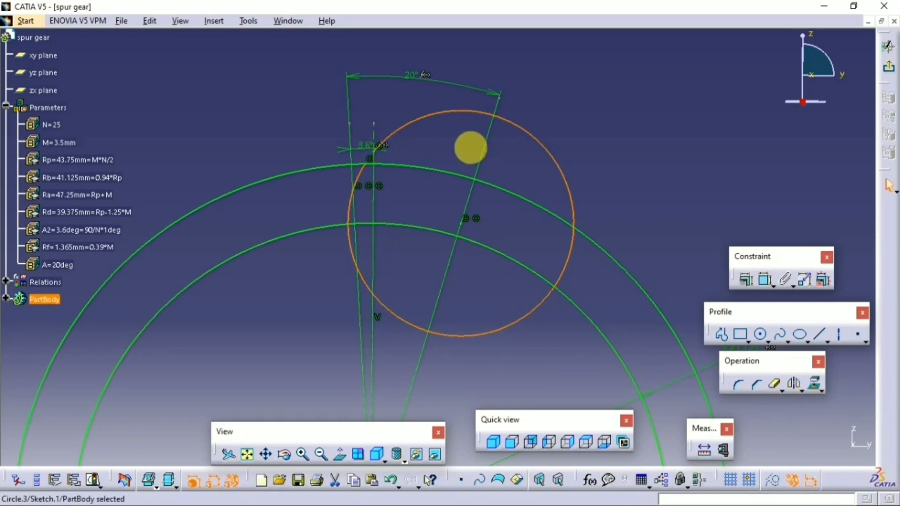
double_click(775, 384)
left_click(388, 134)
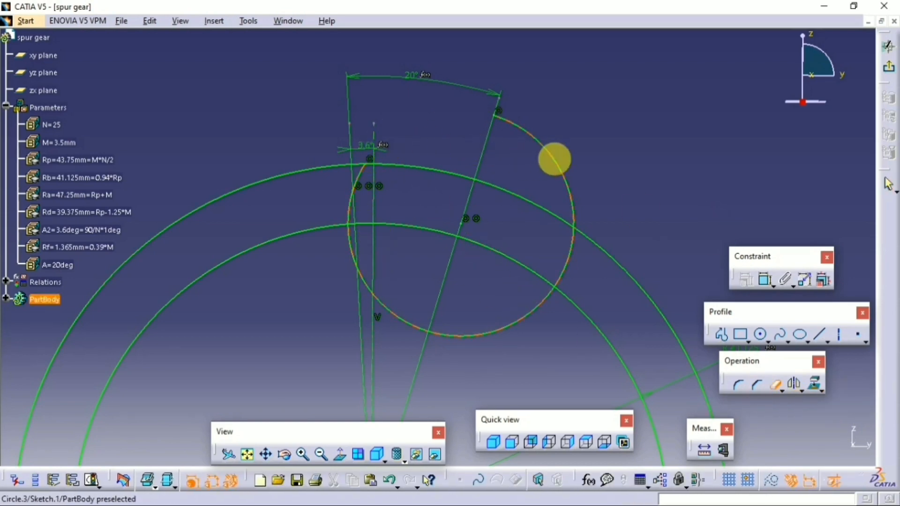
left_click(566, 268)
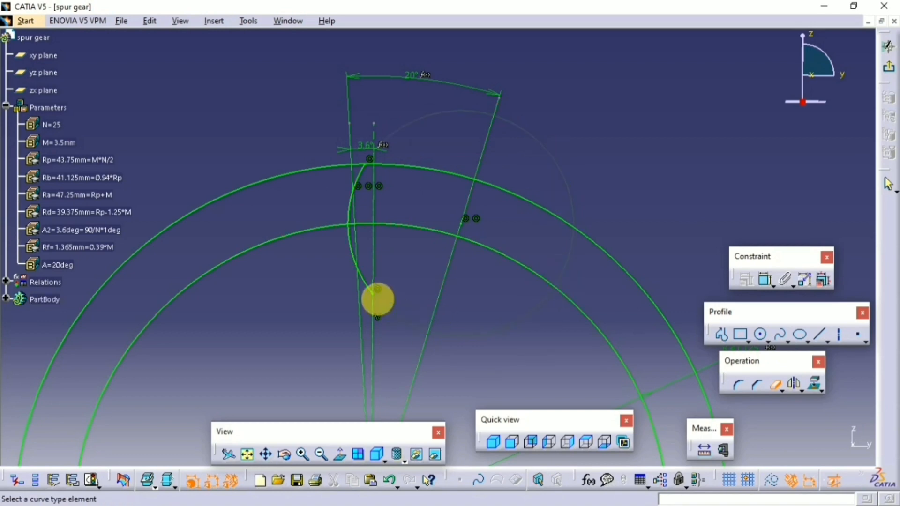
middle_click_drag(365, 283, 441, 149)
middle_click_drag(210, 253, 380, 269)
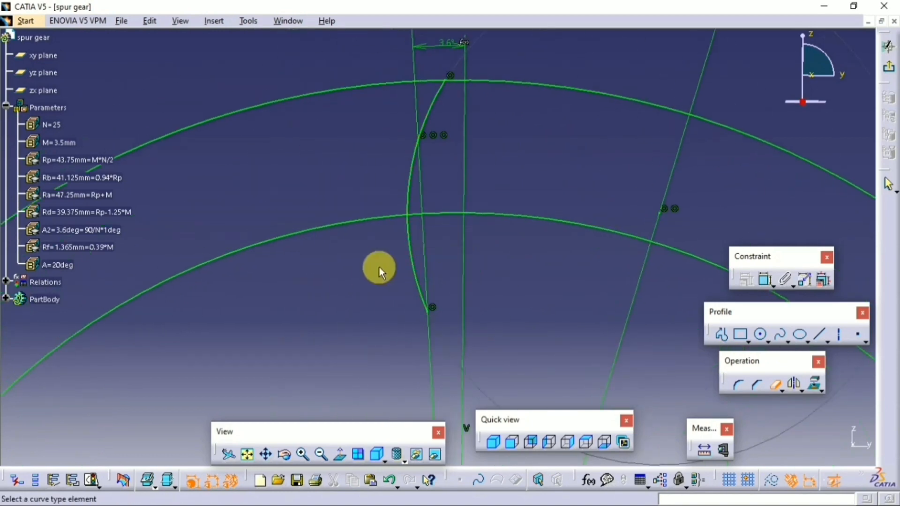
left_click(416, 265)
Trim the outer circle down to the short tip arc between the tooth flank and the vertical axis
middle_click_drag(486, 167, 298, 190)
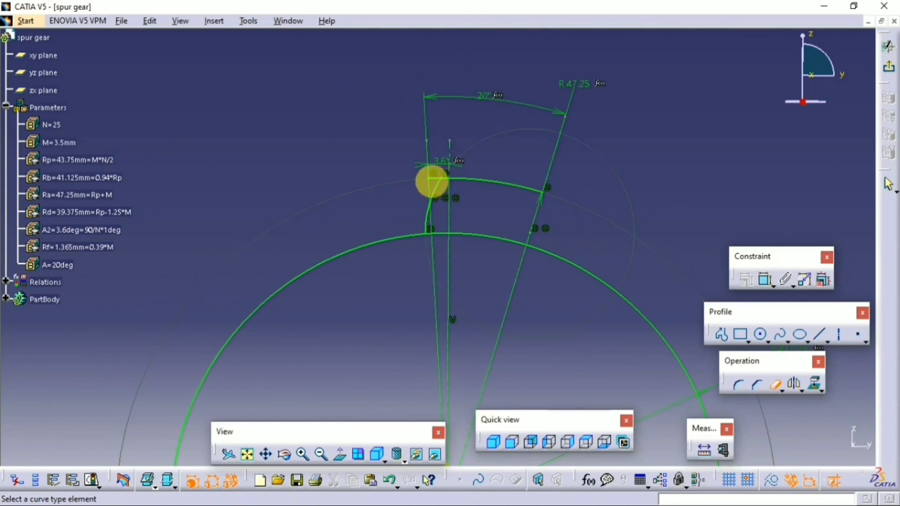
middle_click_drag(432, 181, 394, 153, "ctrl")
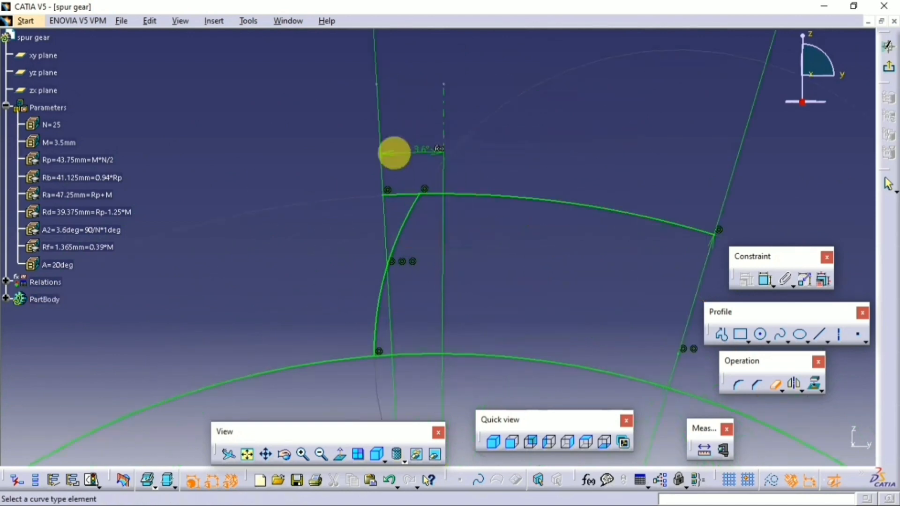
left_click(502, 195)
mouse_move(502, 195)
middle_mouse_down("ctrl")
mouse_move(474, 157)
mouse_move(488, 216)
mouse_move(428, 227)
mouse_move(504, 177)
middle_mouse_up("ctrl")
middle_click_drag(544, 207, 488, 242, "ctrl")
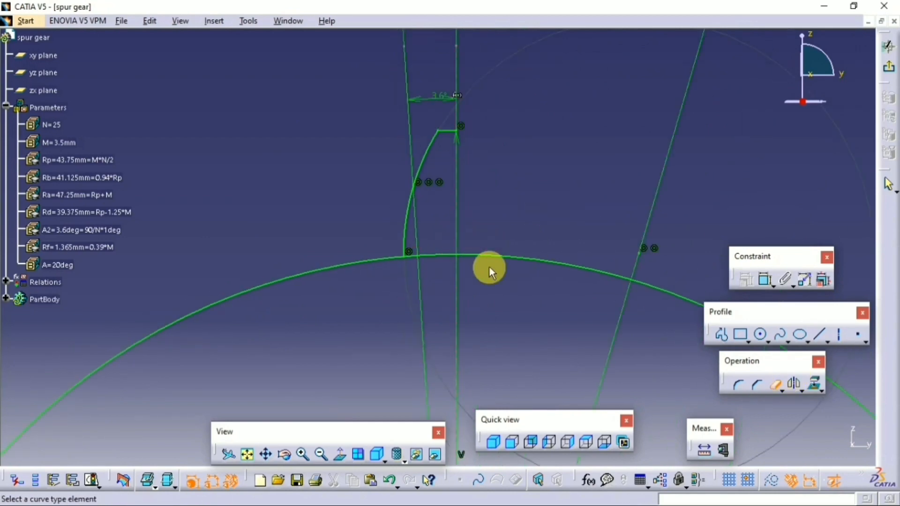
Remove the inner circle's segment between the tooth flank and the vertical axis, and finish trimming
left_click(412, 256)
left_click(783, 390)
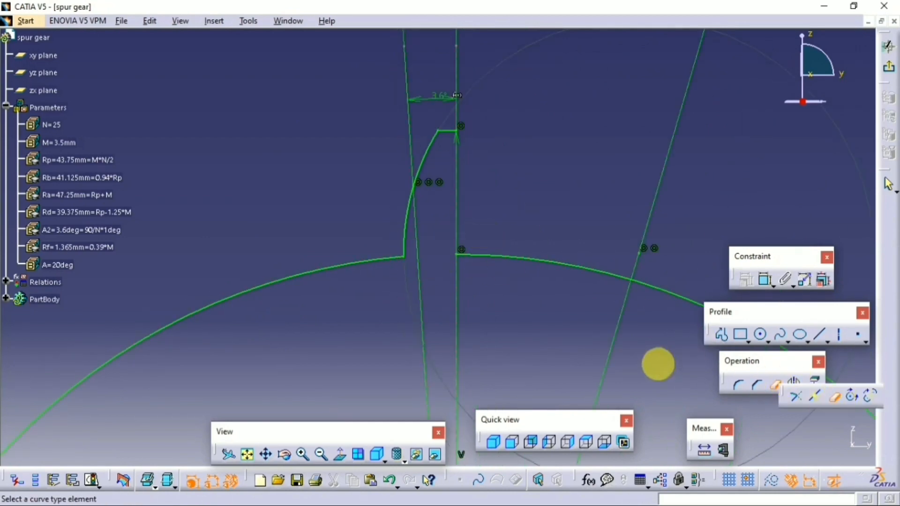
key("Escape")
Round the corner between the flank and the inner circle, driving its radius with parameter Rf and accepting the automatic update
left_click(739, 385)
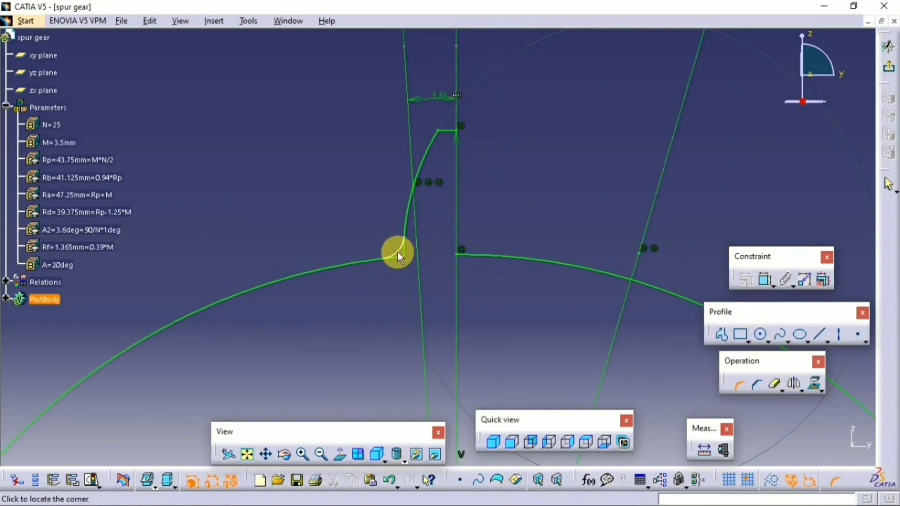
left_click(397, 256)
double_click(639, 263)
right_click(641, 101)
left_click(693, 114)
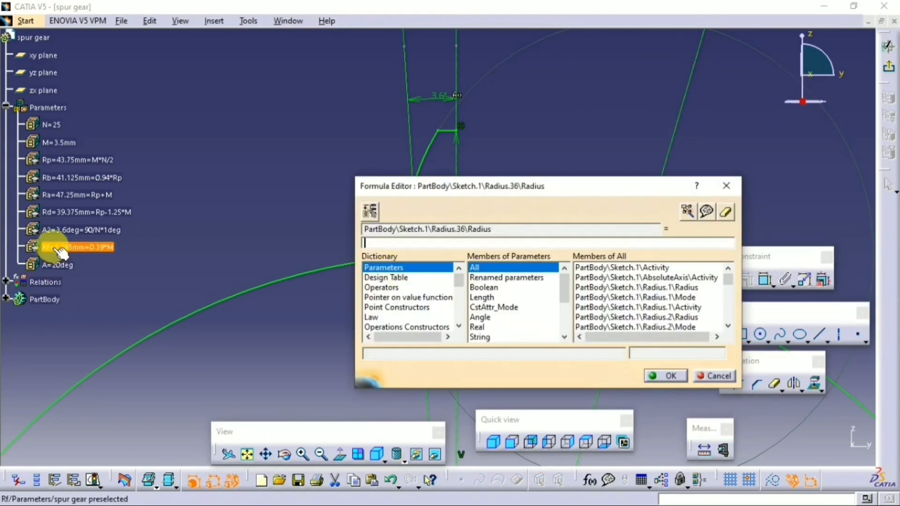
left_click(94, 247)
key("Return")
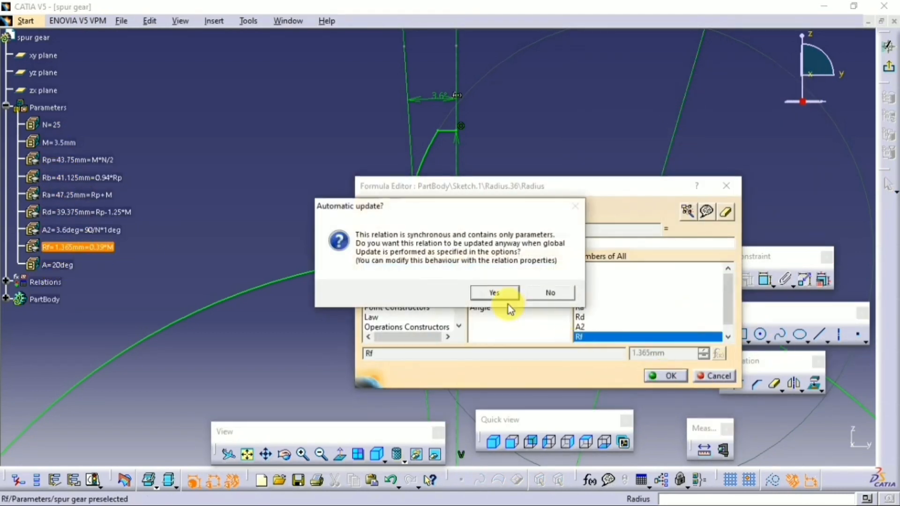
left_click(494, 292)
left_click(731, 170)
Mirror the half-tooth's tip arc, flank and root fillet about the vertical axis
left_click(435, 160)
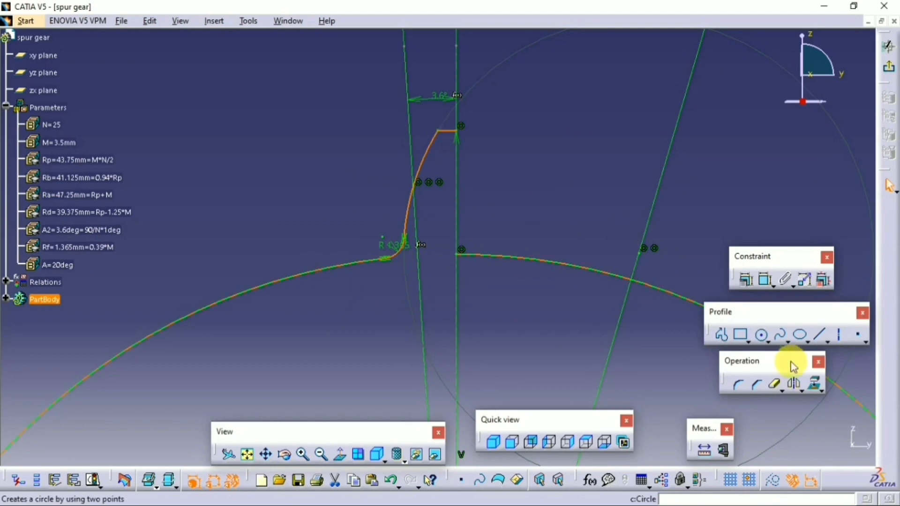
left_click(794, 383)
left_click(458, 218)
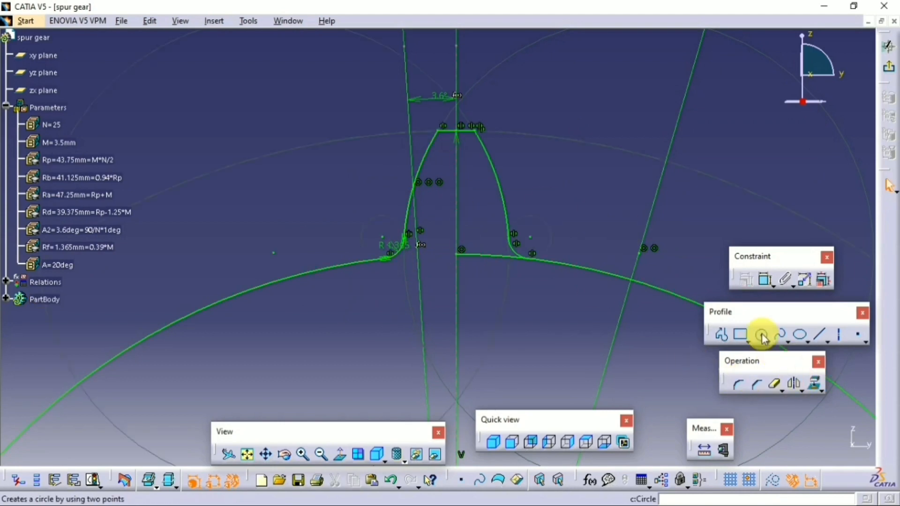
Trim the leftover inner circle segment beneath the mirrored tooth half and exit the sketch
left_click(778, 385)
left_click(474, 256)
middle_click_drag(556, 270, 504, 309)
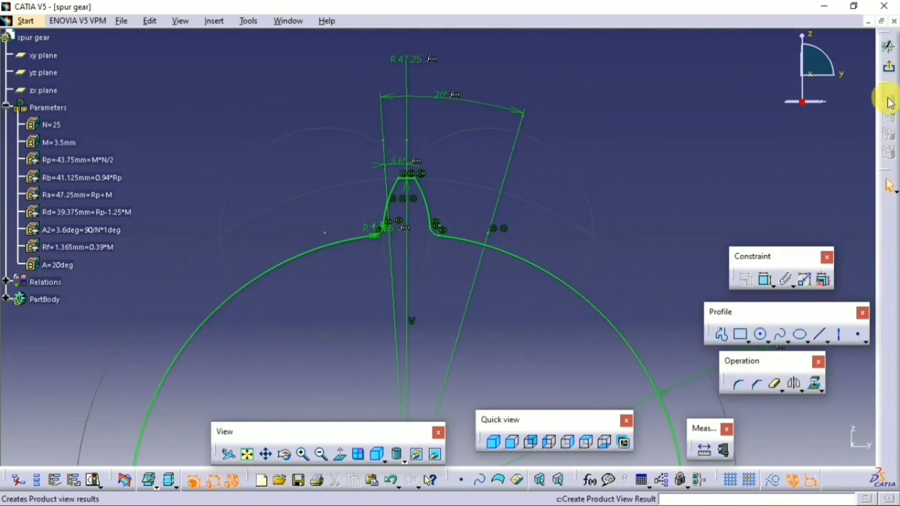
left_click(889, 66)
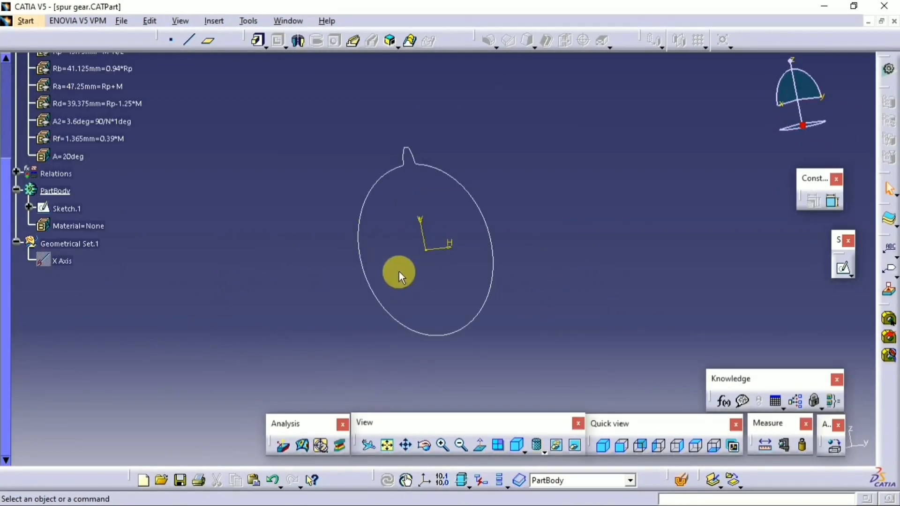
Switch to the Generative Shape Design workbench
mouse_move(396, 267)
middle_mouse_down()
mouse_move(306, 303)
mouse_move(383, 392)
middle_mouse_up()
mouse_move(376, 281)
middle_mouse_down()
mouse_move(305, 318)
mouse_move(396, 293)
mouse_move(395, 241)
mouse_move(495, 266)
middle_mouse_up()
left_click(41, 24)
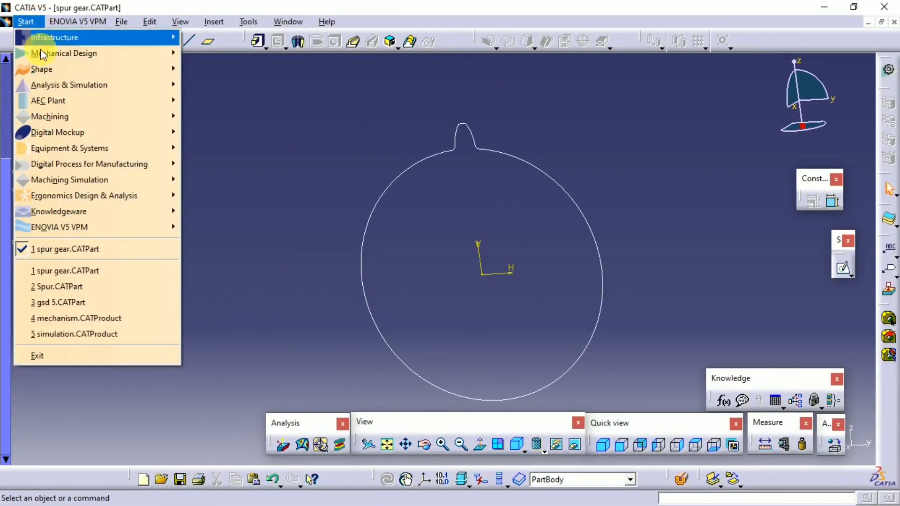
mouse_move(47, 69)
left_click(266, 138)
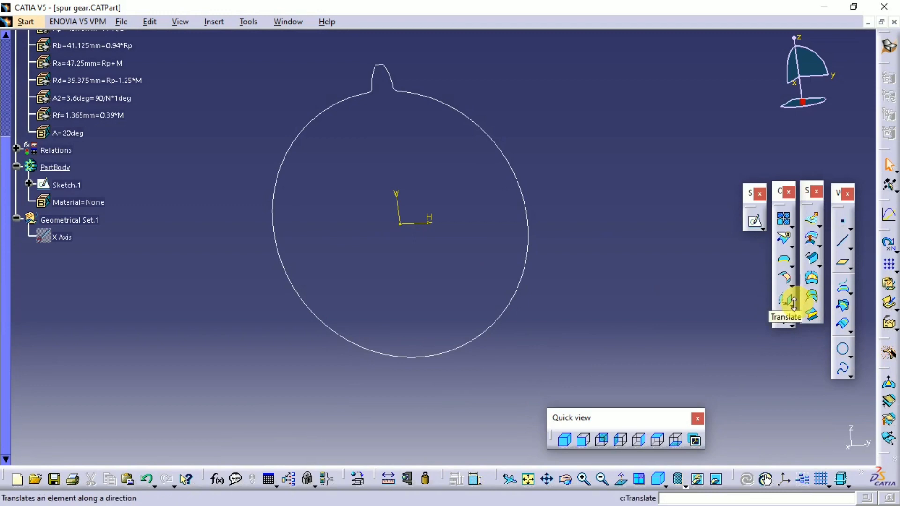
Translate Sketch.1 by -20 mm along the X component
left_click(792, 302)
left_click(797, 311)
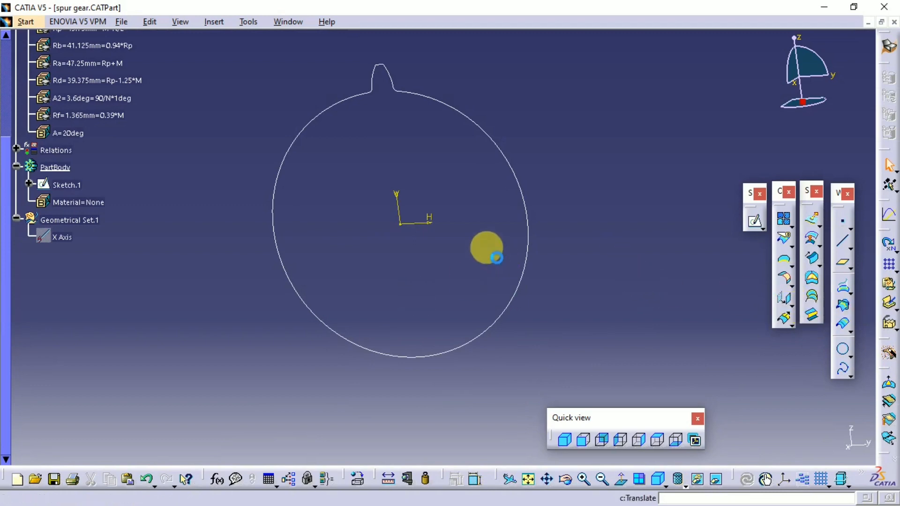
left_click(529, 279)
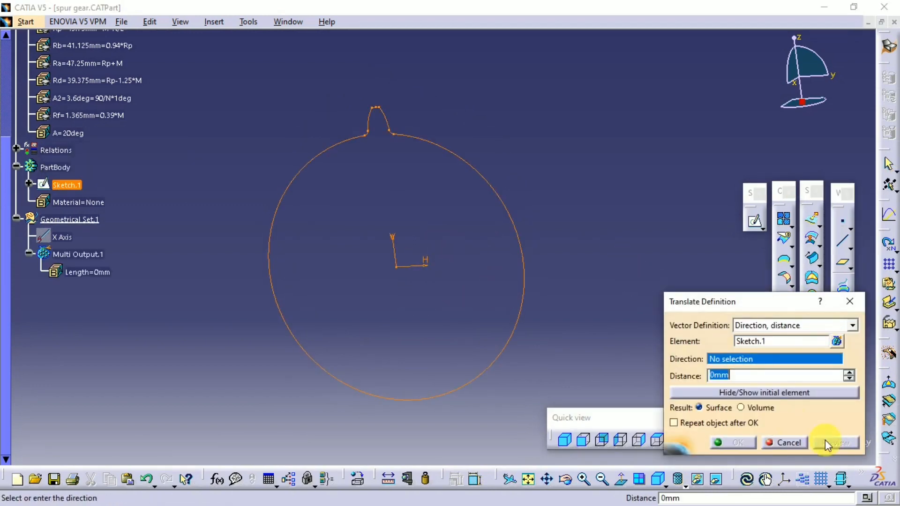
right_click(747, 359)
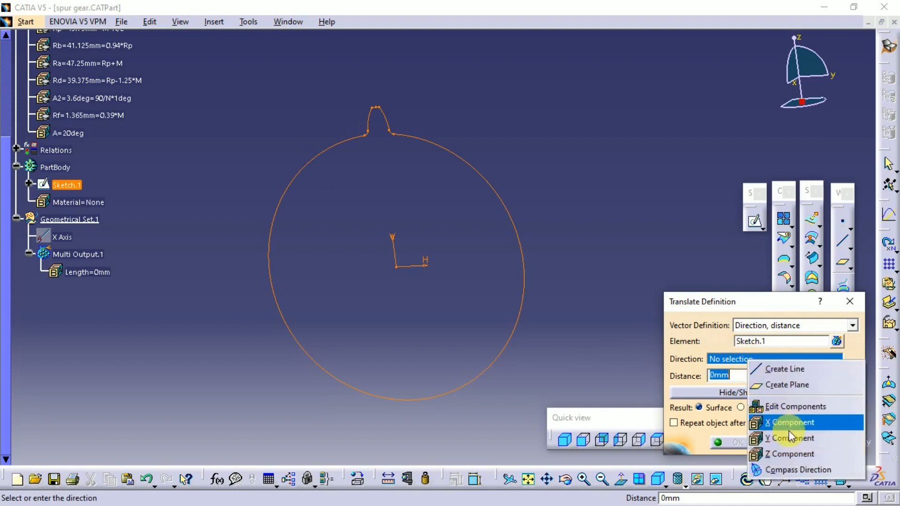
left_click(791, 424)
middle_click_drag(567, 325, 608, 312)
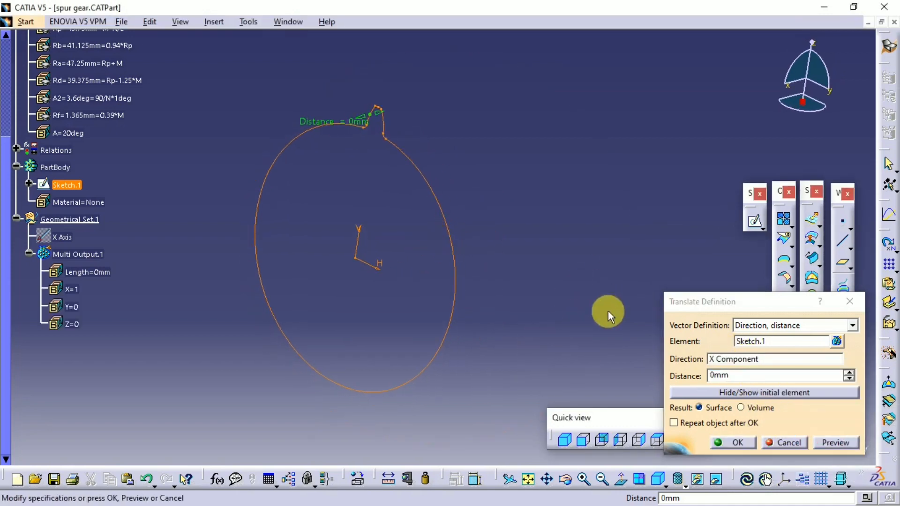
double_click(743, 376)
left_click(588, 354)
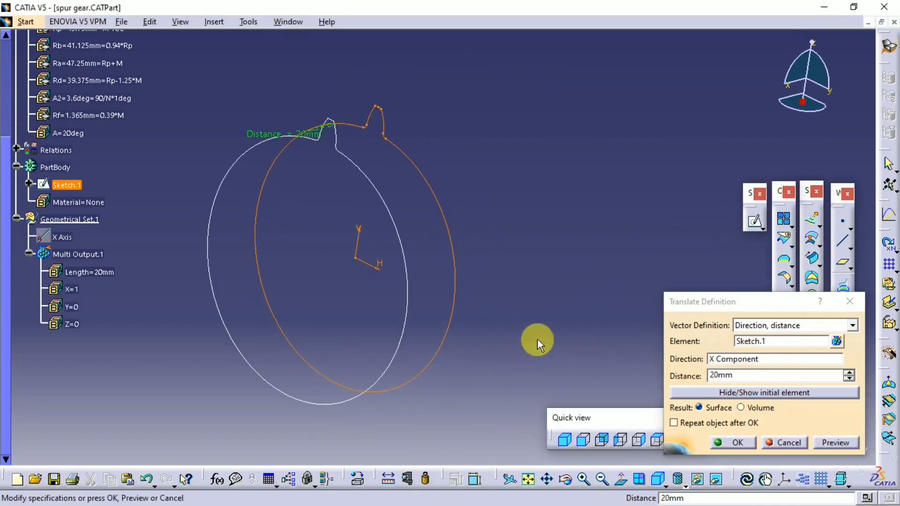
left_click(709, 375)
type("-")
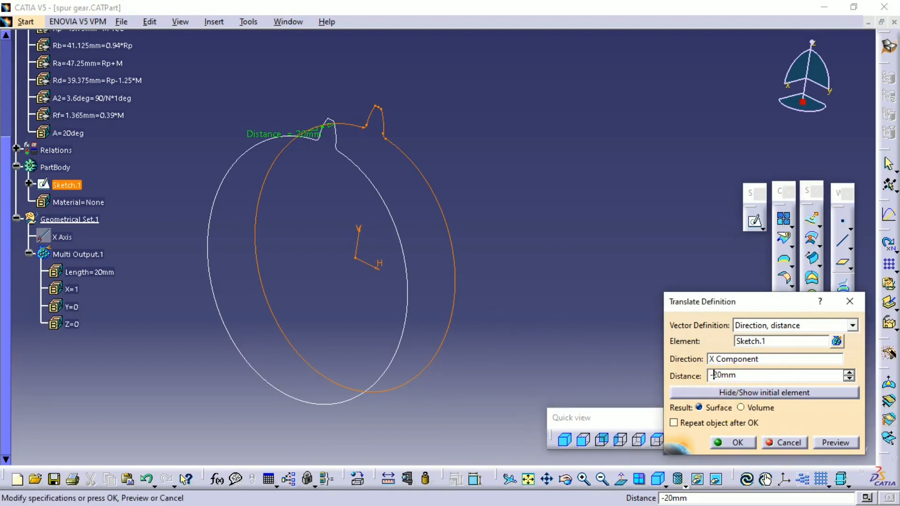
left_click(739, 443)
mouse_move(422, 235)
middle_mouse_down()
mouse_move(404, 223)
mouse_move(442, 215)
mouse_move(425, 250)
middle_mouse_up()
scroll(426, 250, "up", 1)
left_click(462, 215)
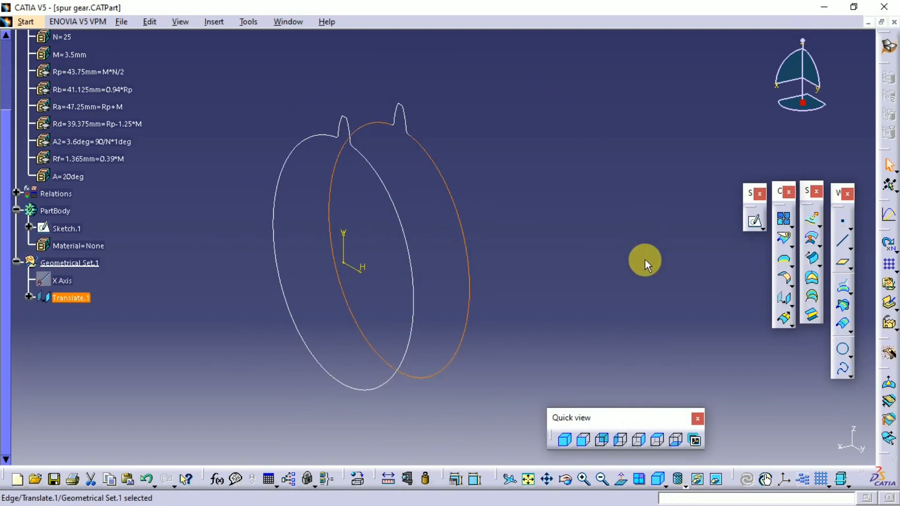
left_click(646, 261)
left_click(55, 305)
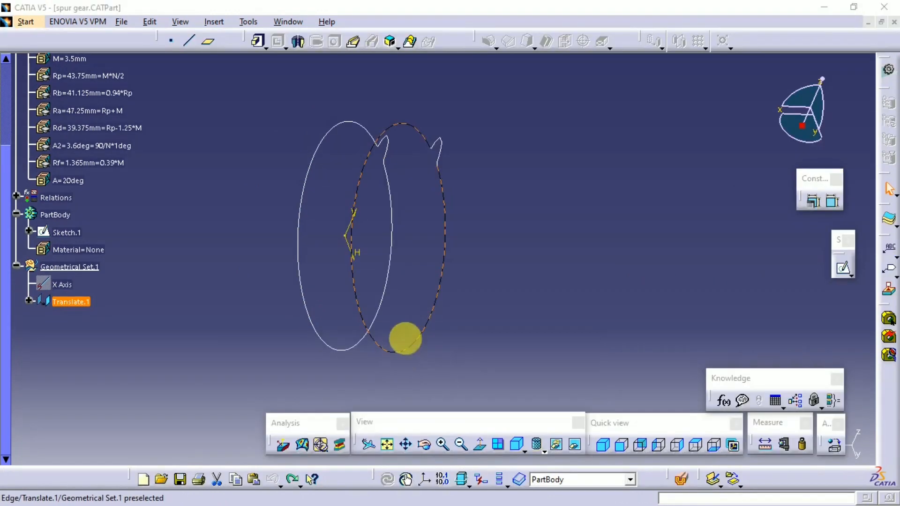
middle_click_drag(402, 337, 476, 207)
middle_click_drag(368, 243, 425, 271)
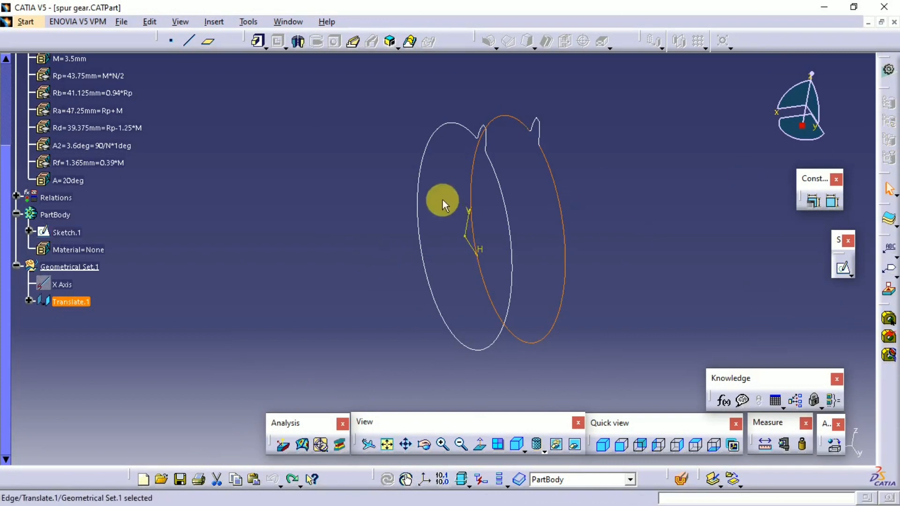
Return to the Generative Shape Design workbench from Part Design
left_click(40, 24)
mouse_move(42, 69)
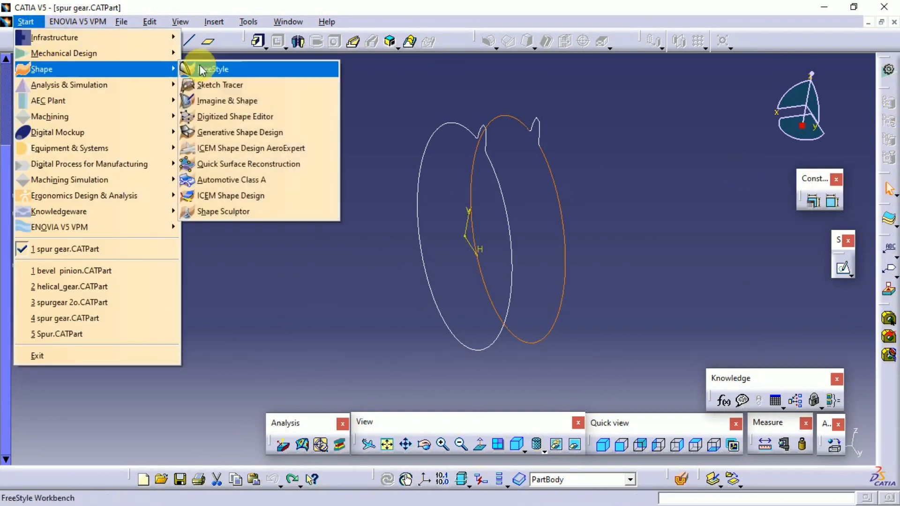
left_click(240, 132)
Scale Sketch.1 about the origin with a ratio of 0.5
middle_click_drag(637, 215, 468, 195)
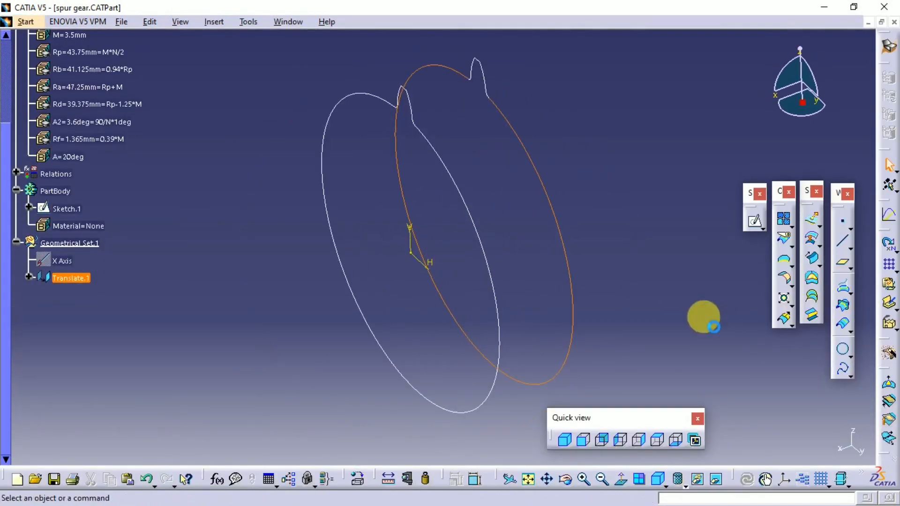
left_click(701, 318)
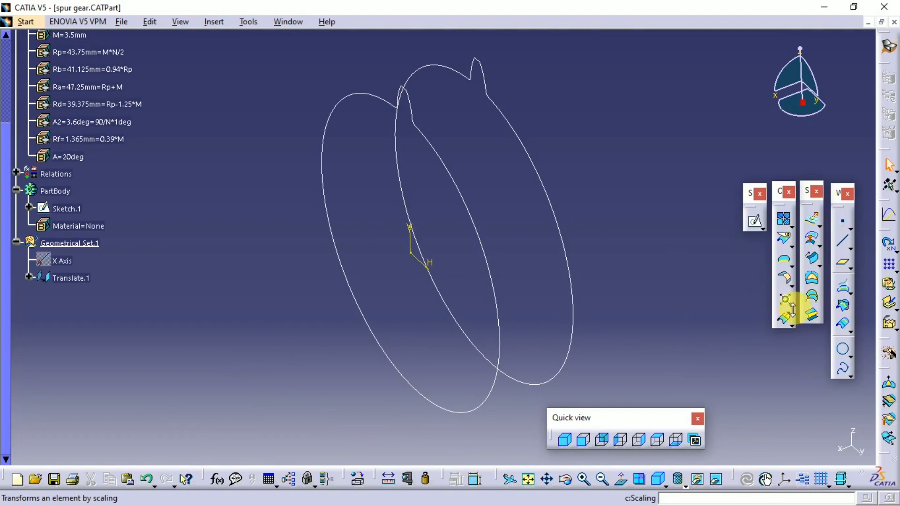
left_click(792, 325)
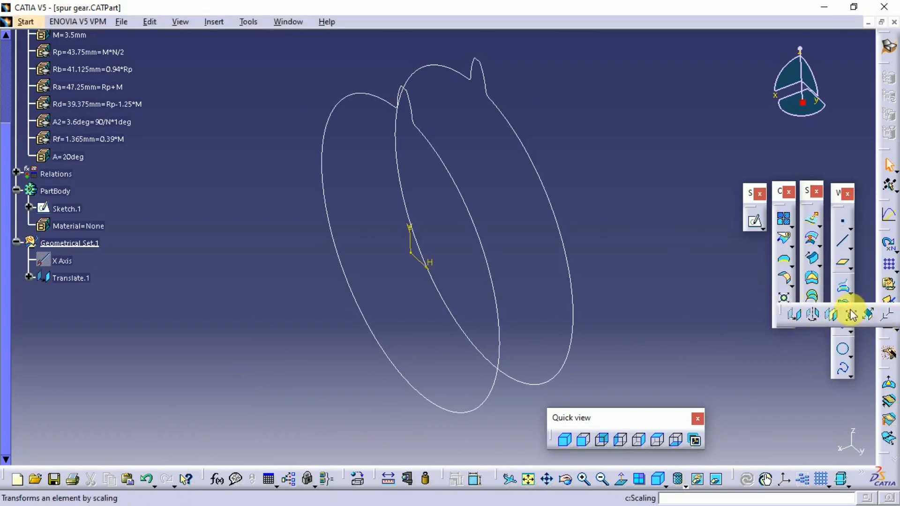
left_click(471, 225)
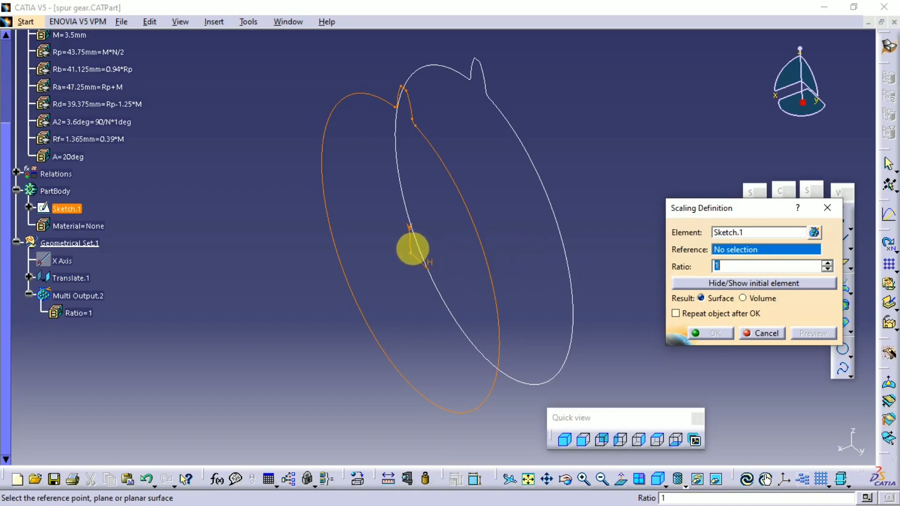
left_click(421, 260)
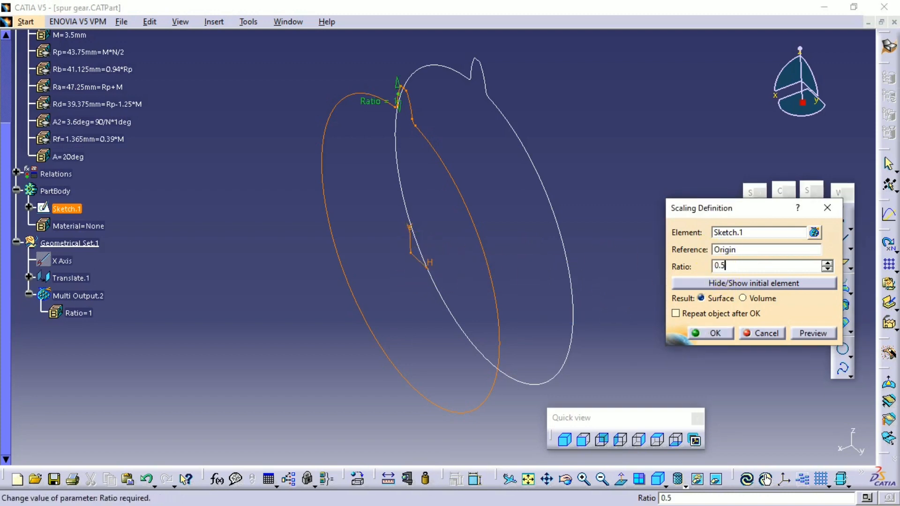
key("Return")
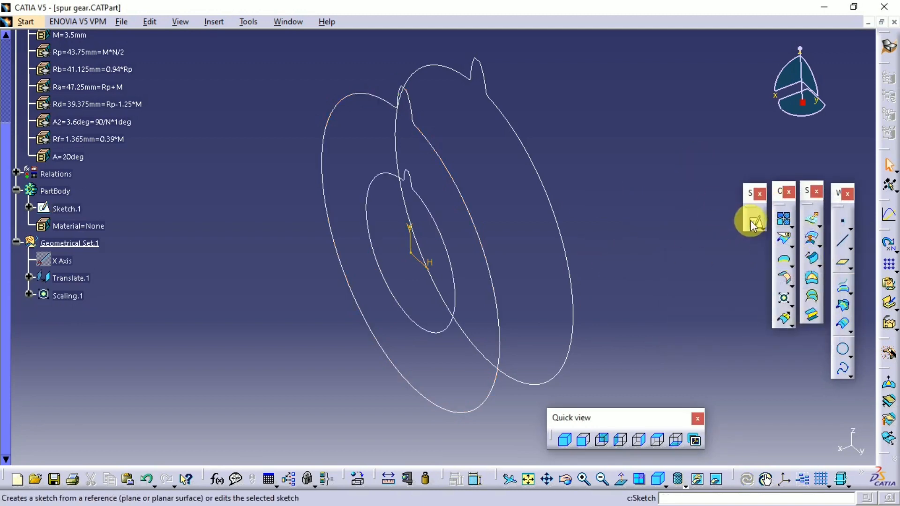
Hide the original Sketch.1 profile so only its translated and scaled copies are displayed
right_click(490, 260)
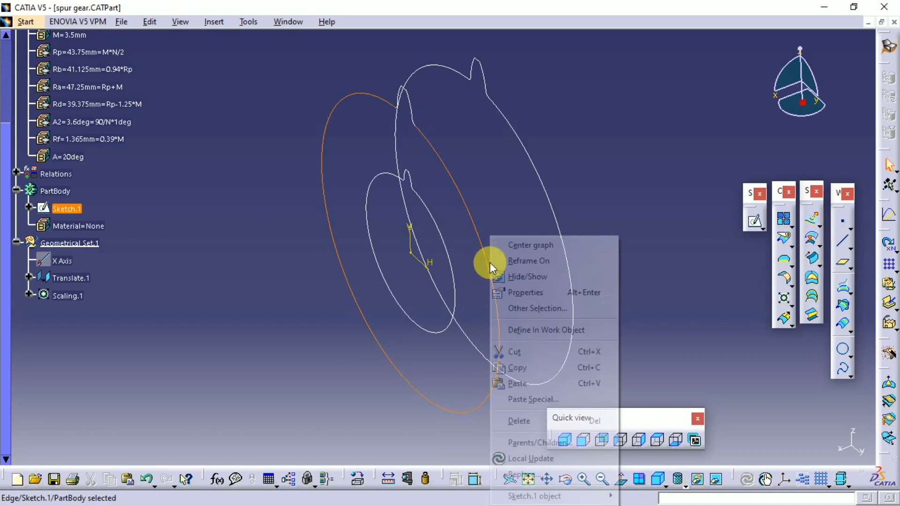
left_click(524, 276)
middle_click_drag(468, 349, 424, 321)
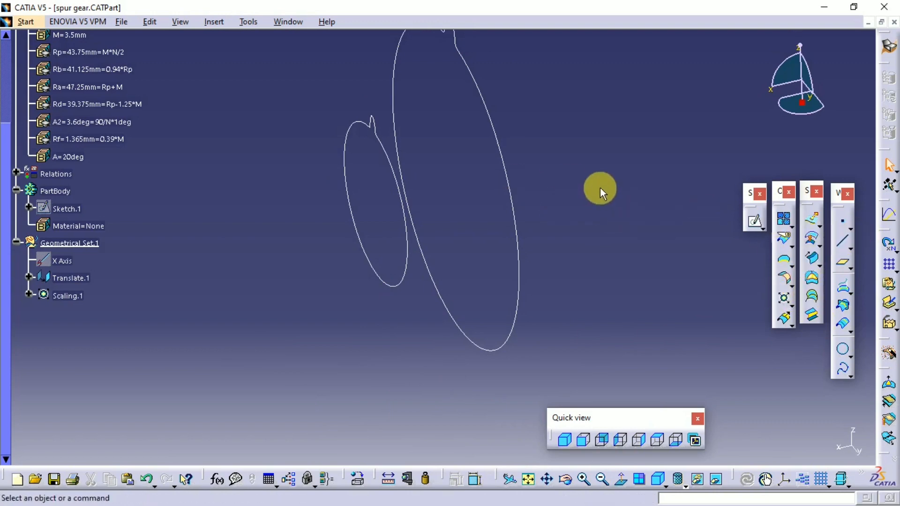
middle_click_drag(598, 189, 608, 237)
In the Part Design workbench, create a multi-sections solid from the scaled profile to the translated profile
left_click(21, 22)
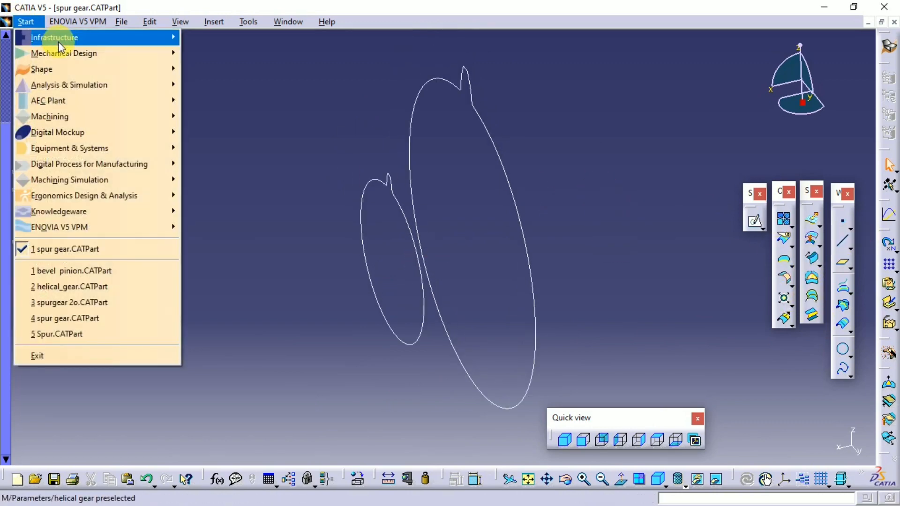
mouse_move(176, 54)
left_click(217, 53)
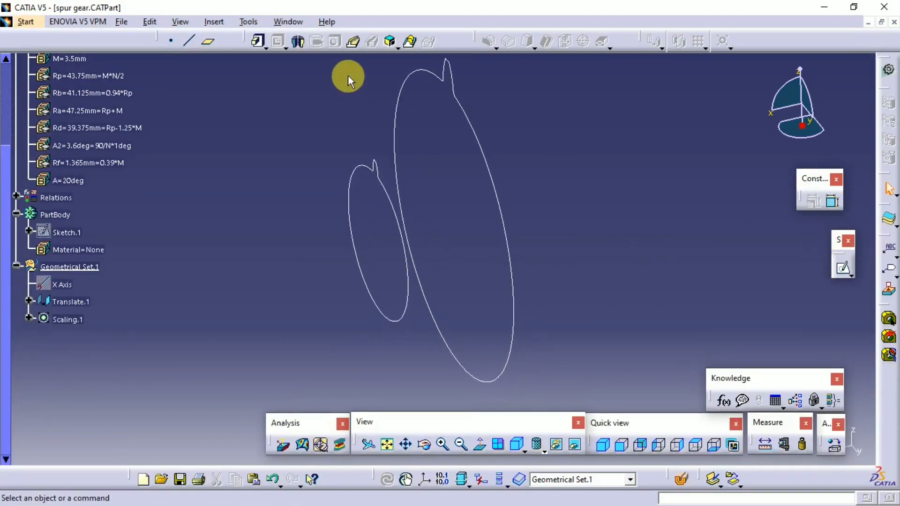
left_click(411, 46)
left_click(403, 307)
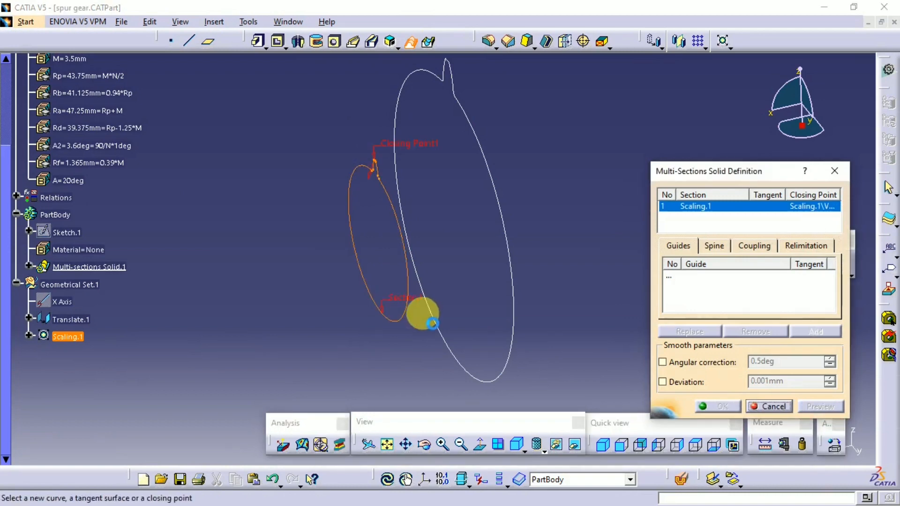
left_click(436, 322)
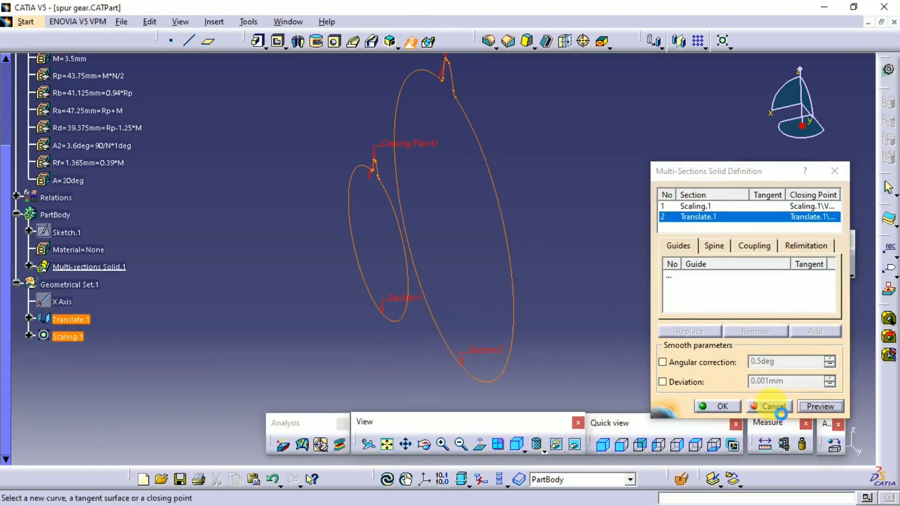
left_click(719, 406)
middle_click_drag(464, 178, 659, 214)
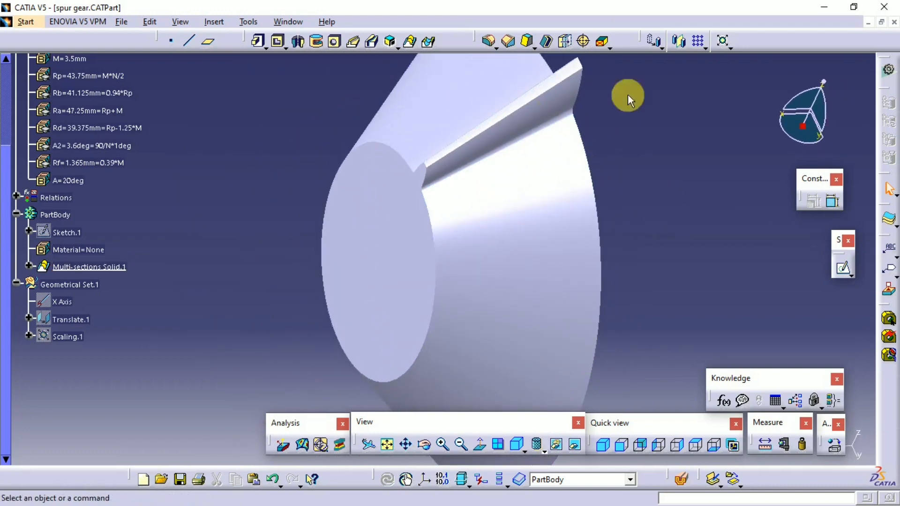
Start a circular pattern of the current solid about the X axis, defined as a complete crown
left_click(706, 47)
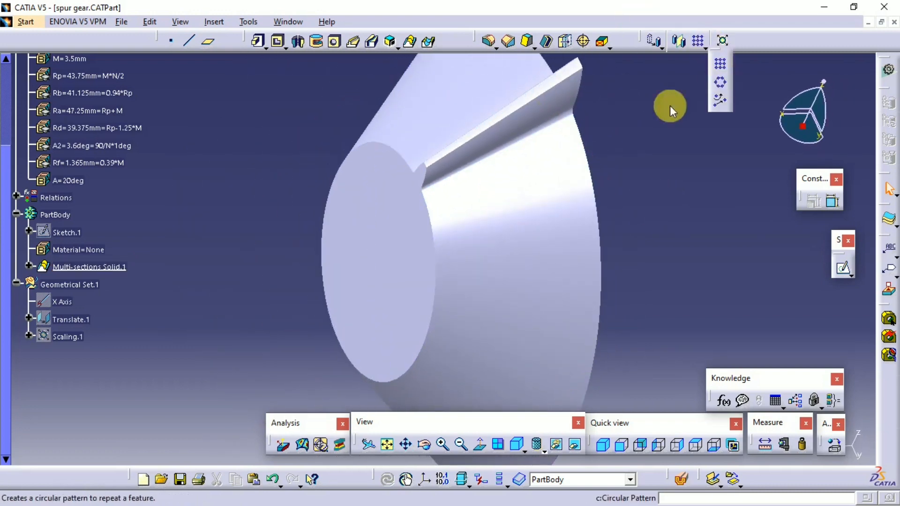
left_click(720, 82)
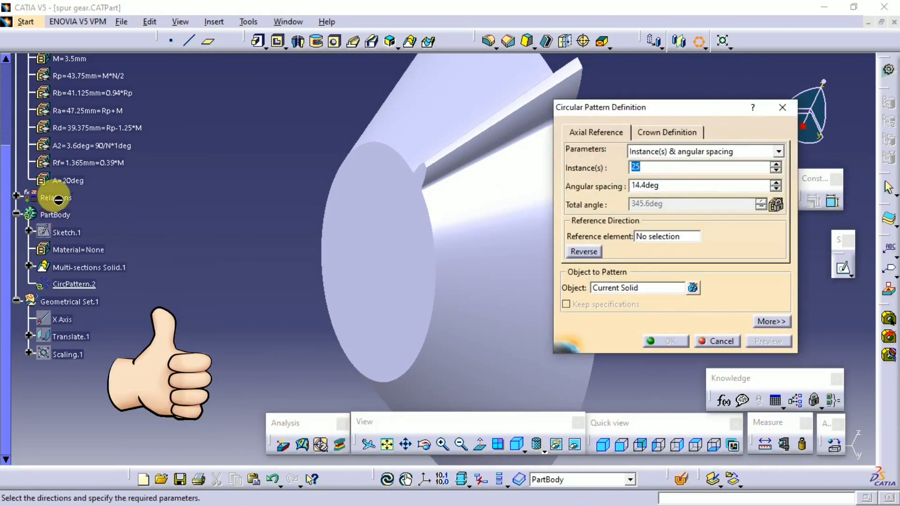
right_click(659, 238)
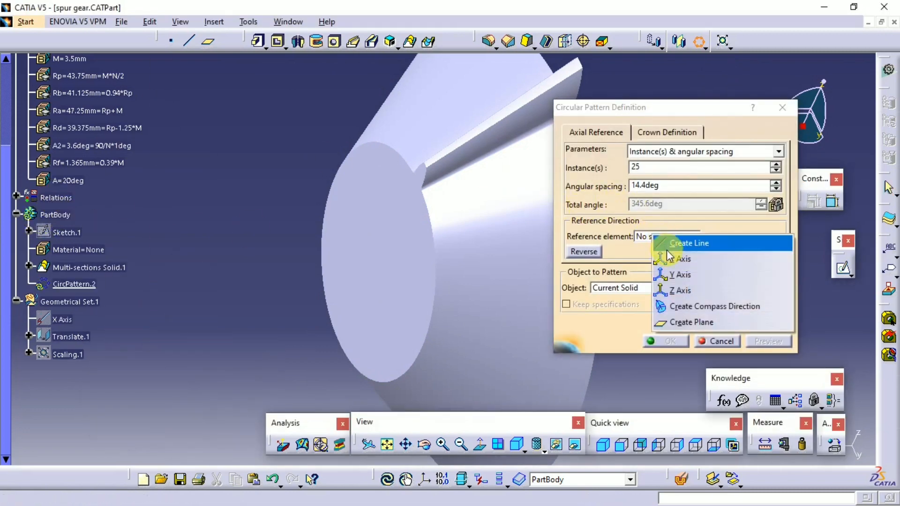
left_click(671, 257)
left_click(651, 151)
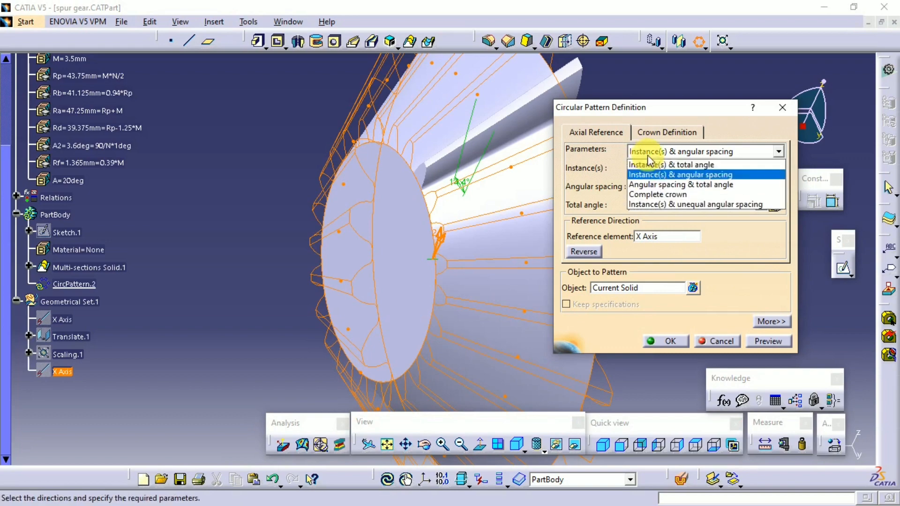
left_click(656, 196)
Link the circular pattern's instance count to parameter N with a formula, allow automatic updates and create the pattern
right_click(656, 170)
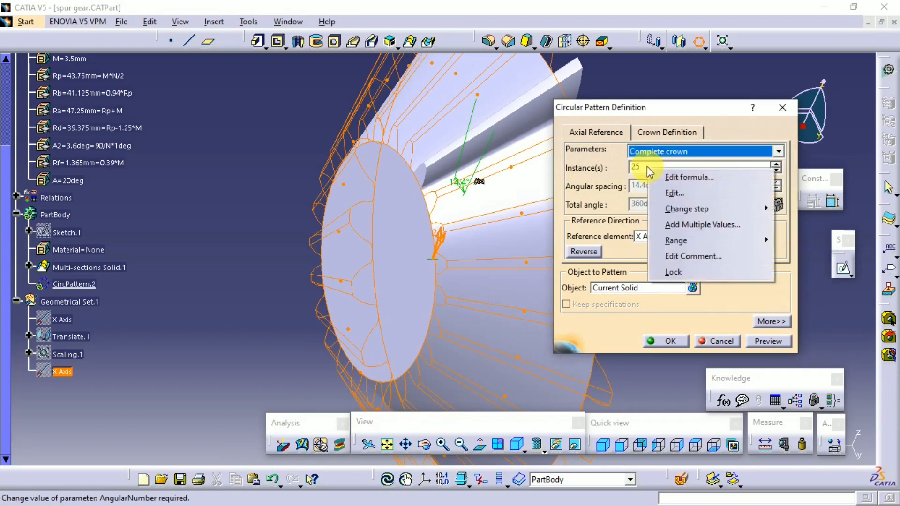
left_click(675, 175)
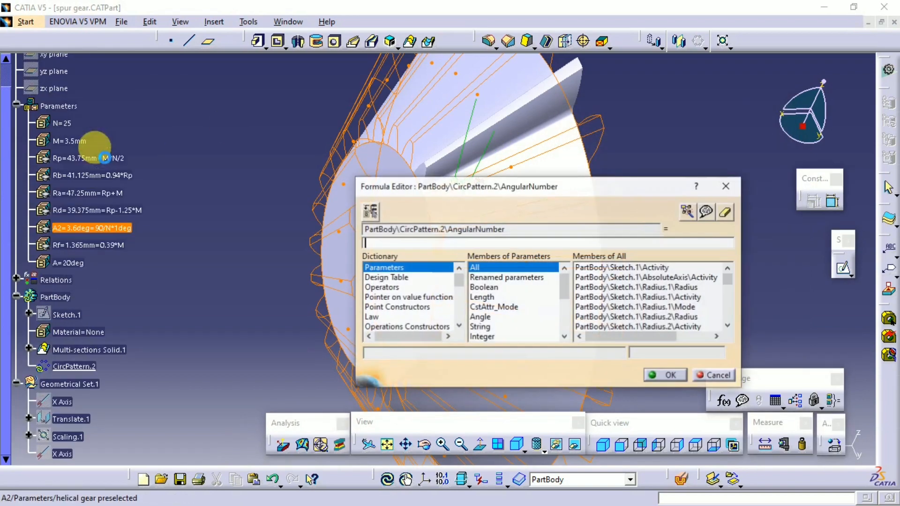
left_click(61, 122)
left_click(652, 381)
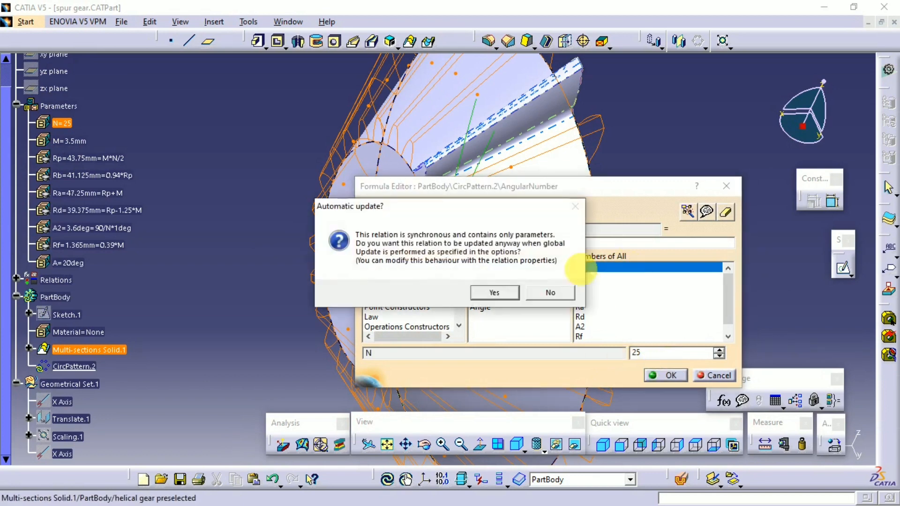
left_click(480, 288)
left_click(676, 347)
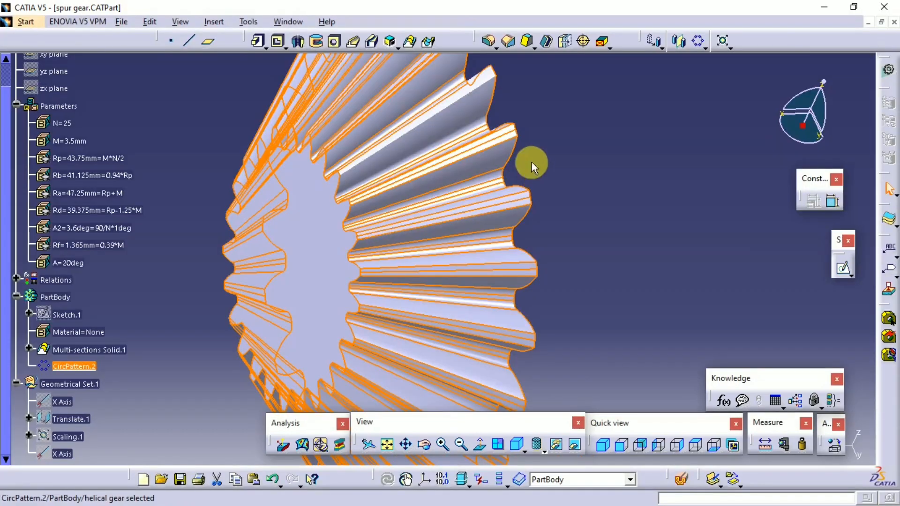
middle_click_drag(532, 164, 401, 217)
middle_click_drag(369, 246, 356, 215)
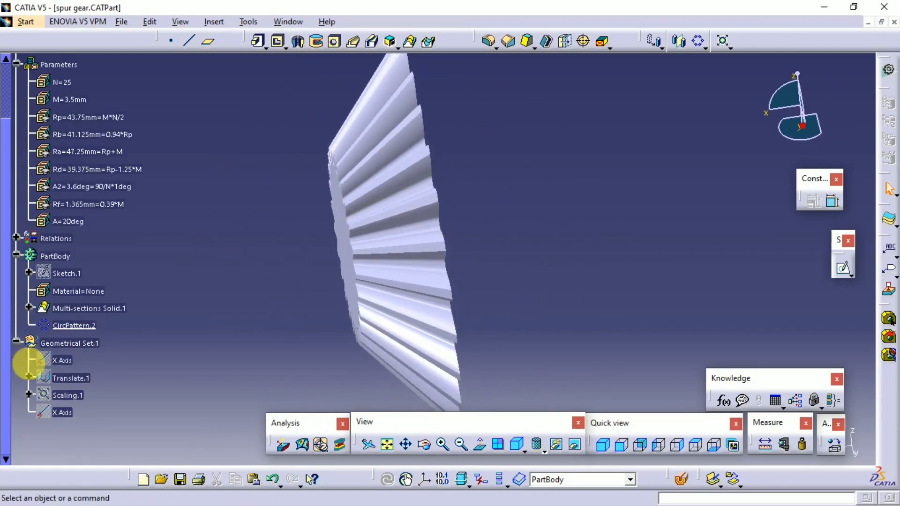
Set the distance of Translate.1 to -40 mm
left_click(70, 379)
double_click(71, 379)
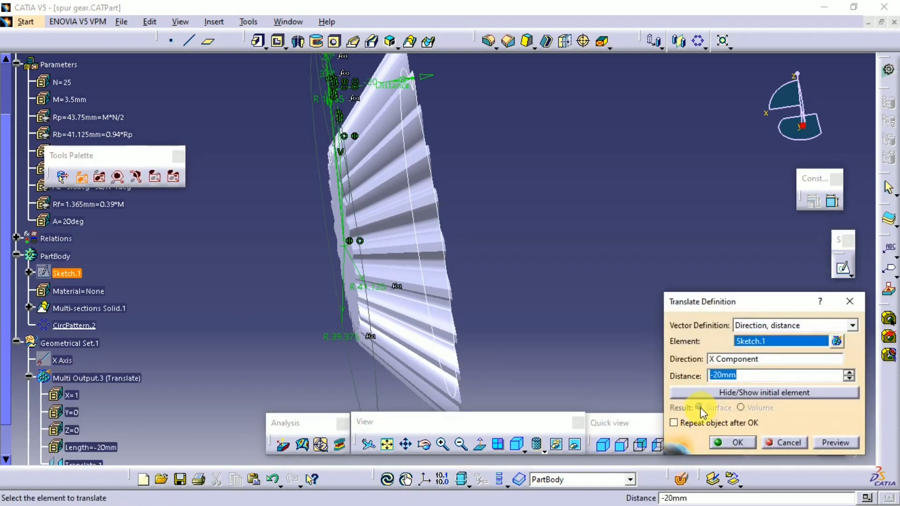
type("-40")
key("Return")
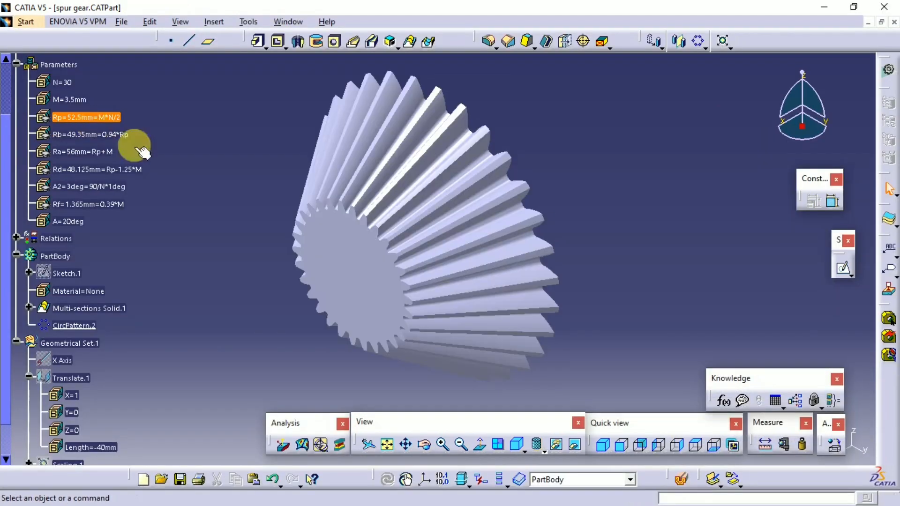
Set the gear parameter M to 5 mm
double_click(85, 101)
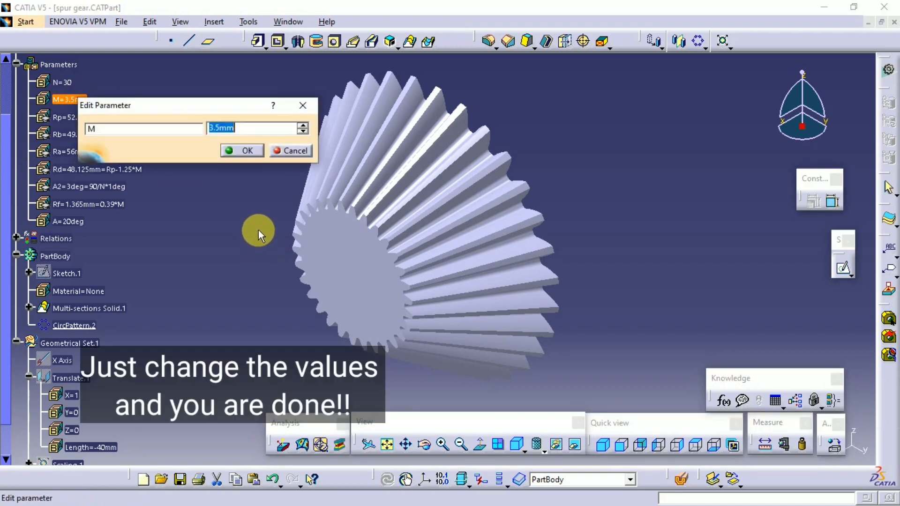
type("5mm")
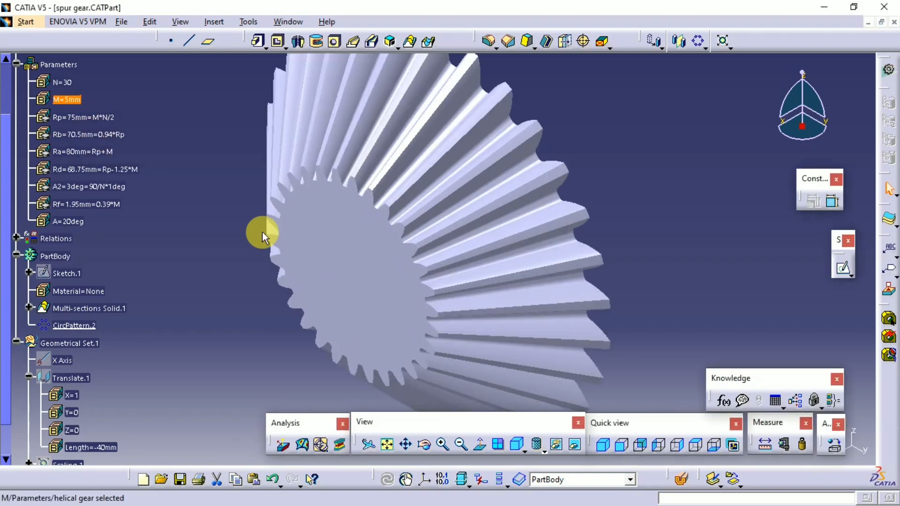
middle_click_drag(189, 135, 272, 213)
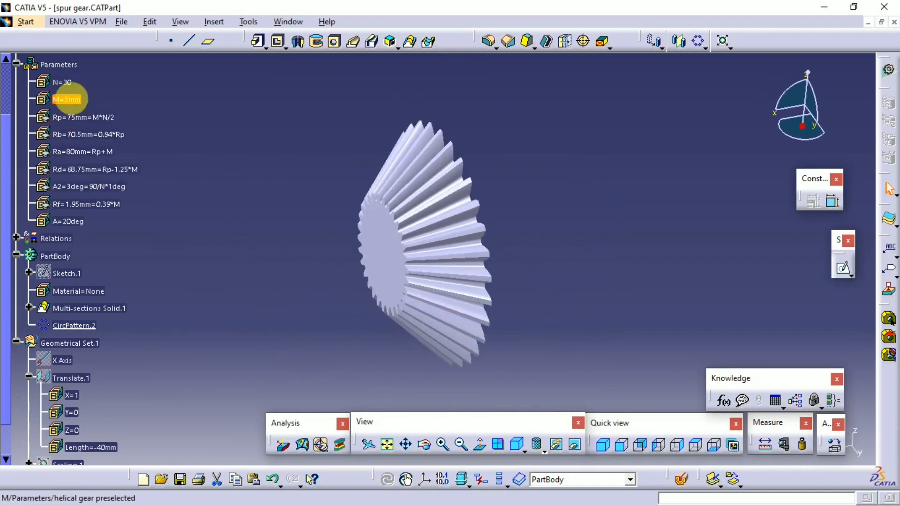
Set the gear parameter M to 2.5 mm
double_click(75, 101)
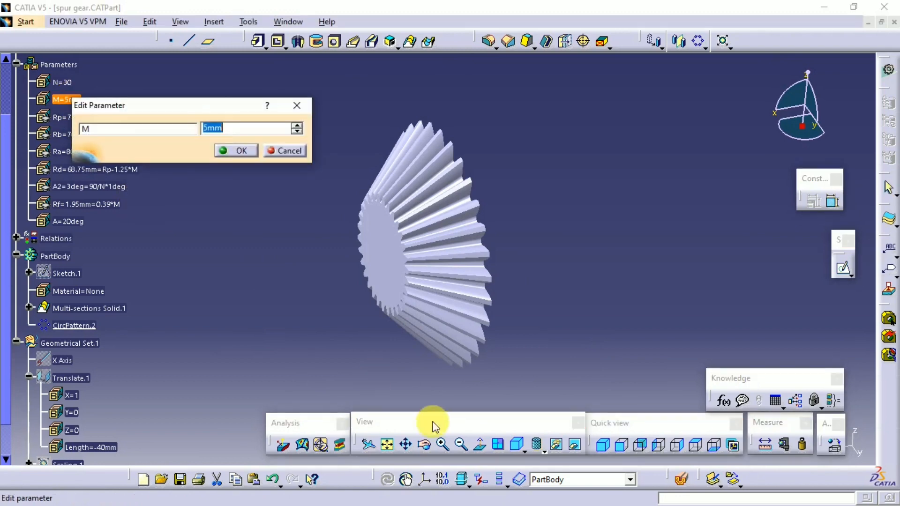
type("2.5")
key("Tab")
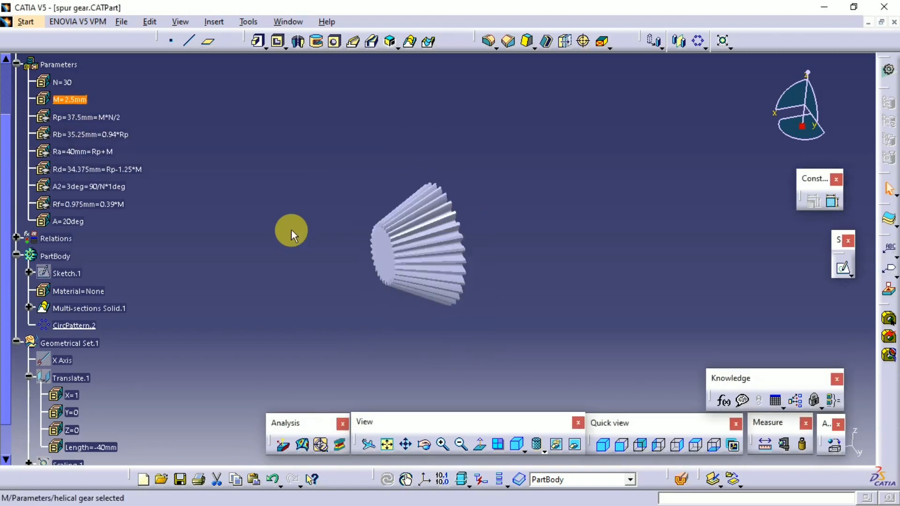
middle_click_drag(193, 320, 284, 186)
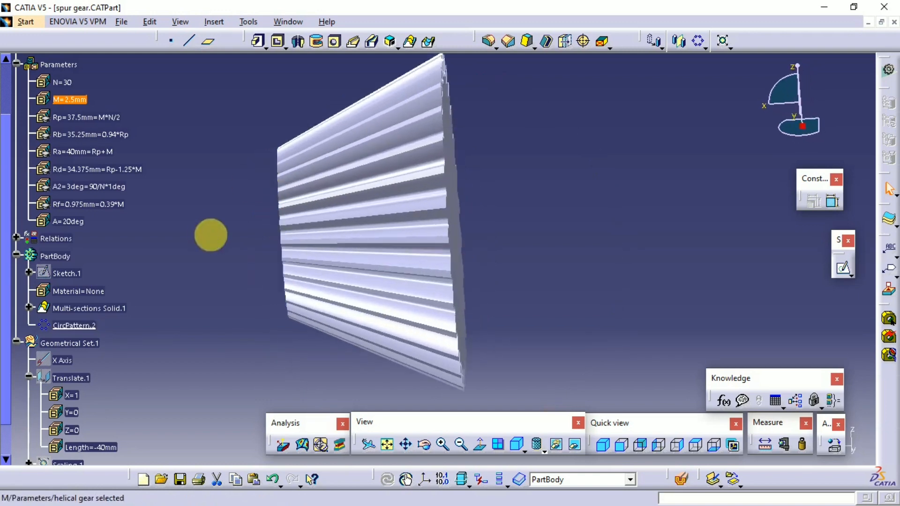
middle_click_drag(208, 235, 294, 235)
Apply the Aluminium material from the metal library to the gear's PartBody
left_click(826, 445)
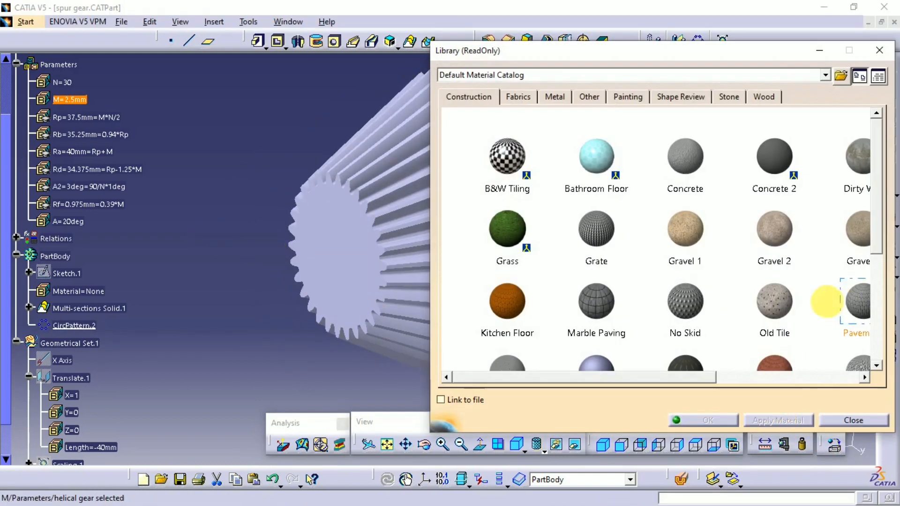
left_click(552, 97)
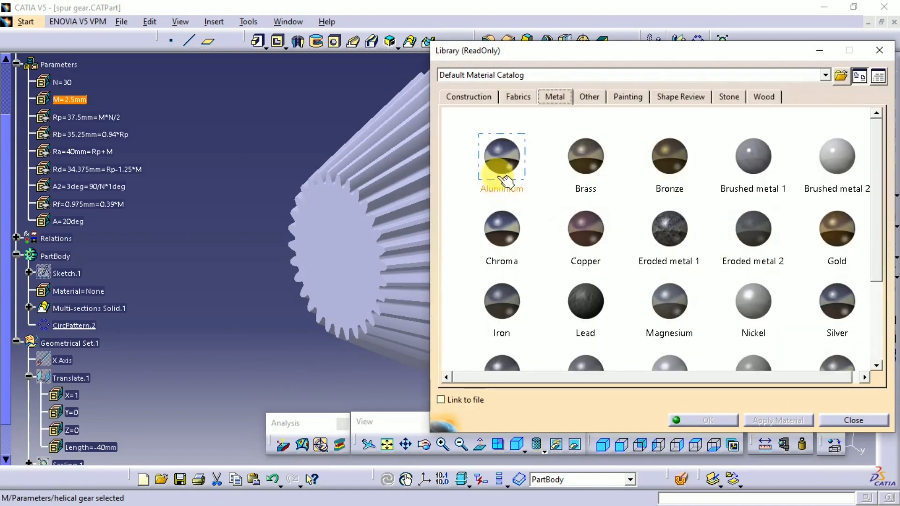
left_click_drag(497, 168, 347, 248)
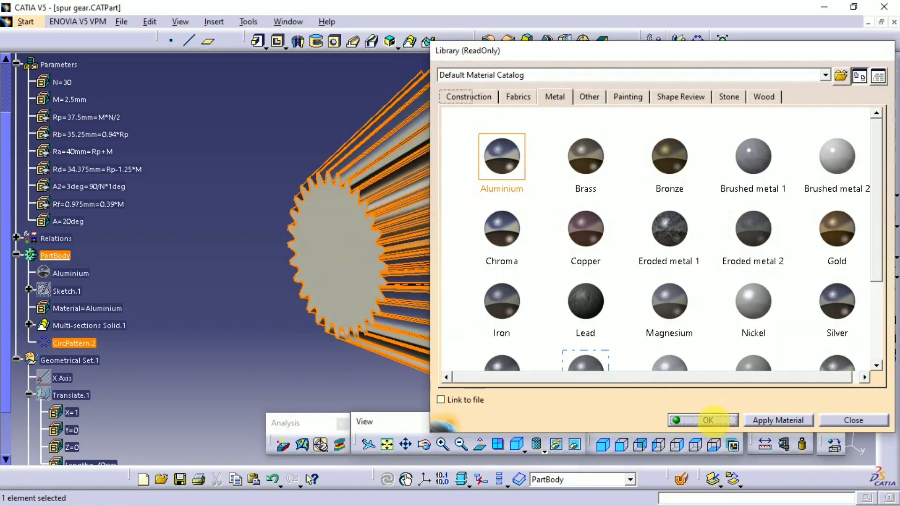
left_click(724, 421)
Adjust the Aluminium rendering to ambient 1.00, diffuse 1.00 with white colour, specular 0.94 and reflectivity 1.00
double_click(83, 275)
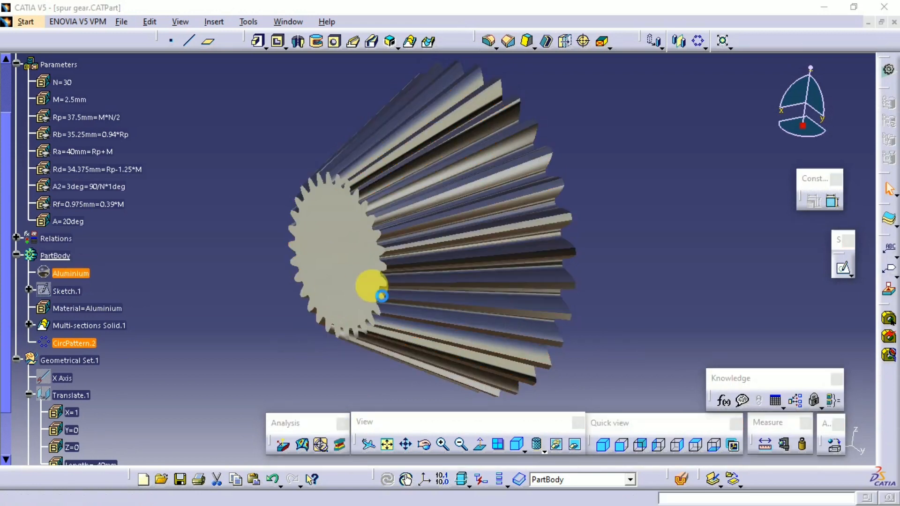
left_click(682, 113)
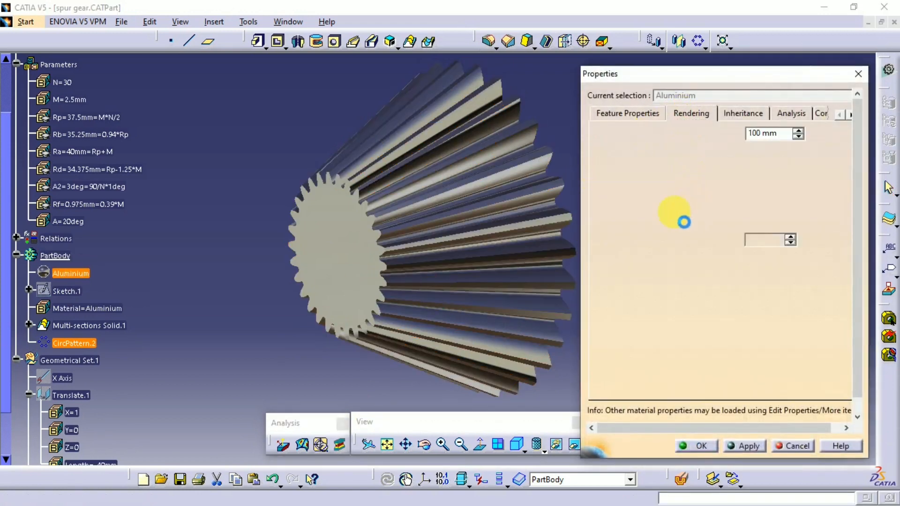
left_click_drag(693, 242, 740, 257)
left_click_drag(690, 277, 735, 277)
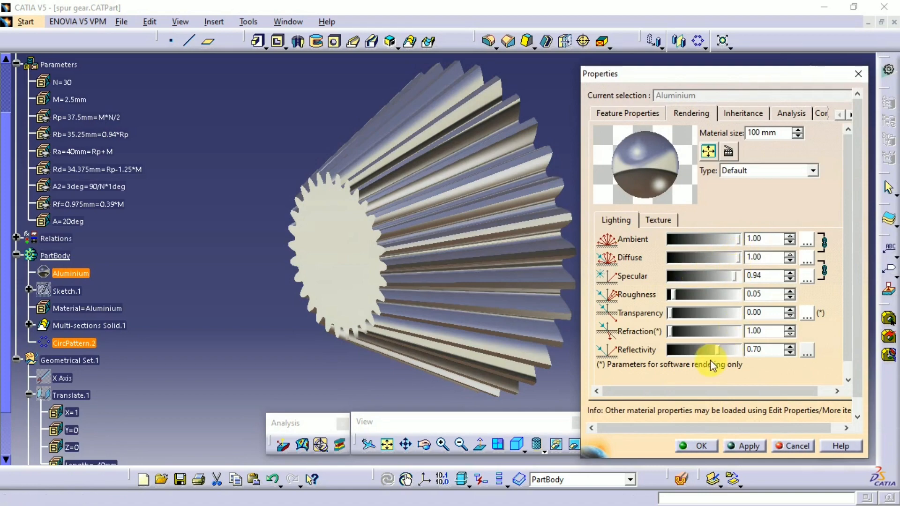
left_click_drag(717, 350, 741, 350)
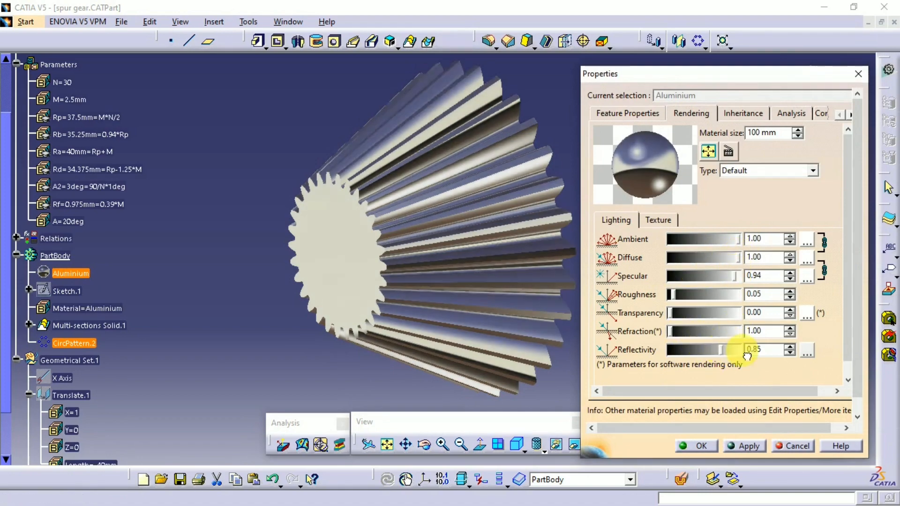
left_click(806, 260)
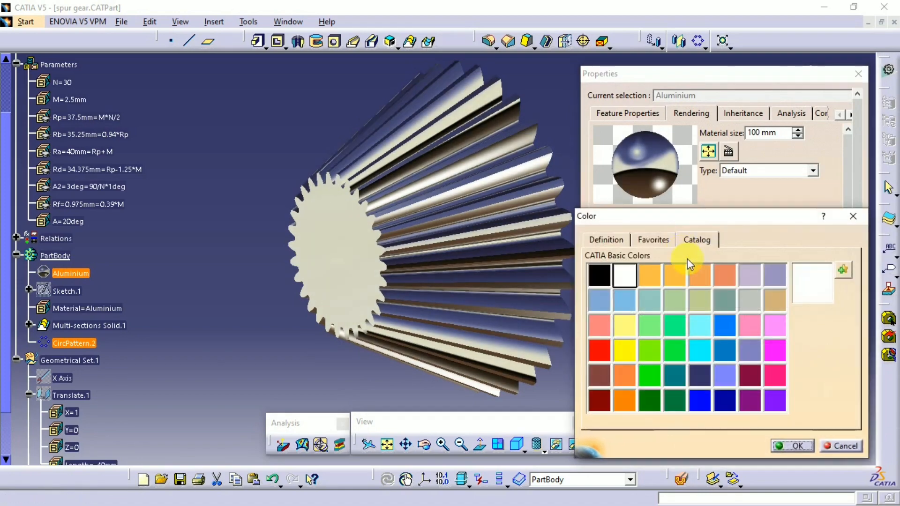
left_click(788, 447)
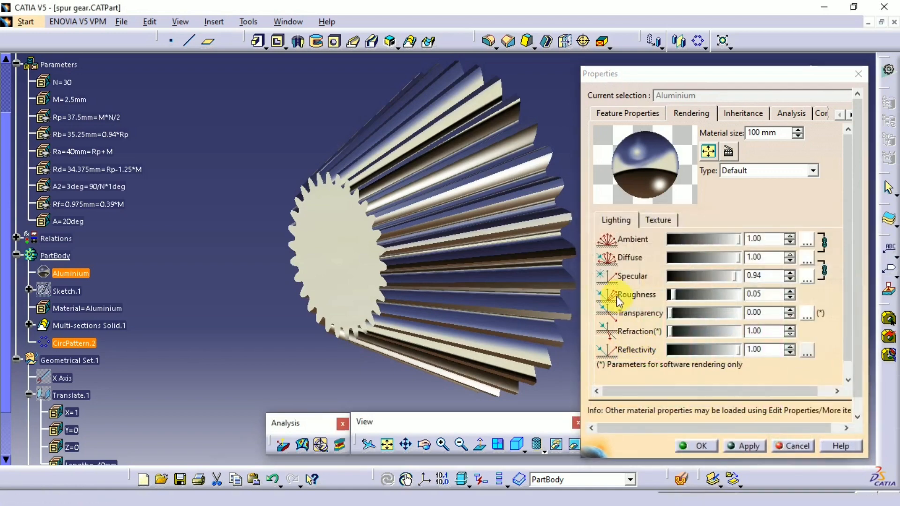
left_click(710, 447)
middle_click_drag(609, 263, 613, 215)
middle_click_drag(428, 226, 438, 263)
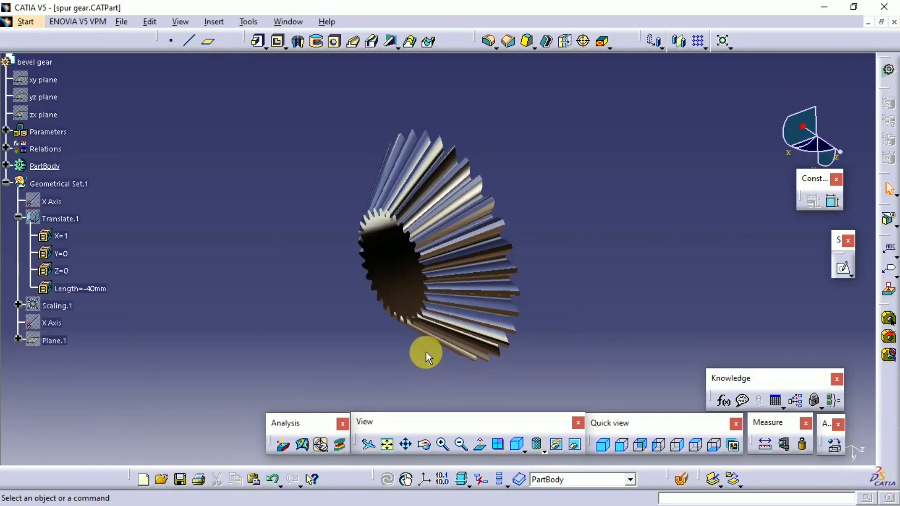
middle_click_drag(319, 215, 317, 246)
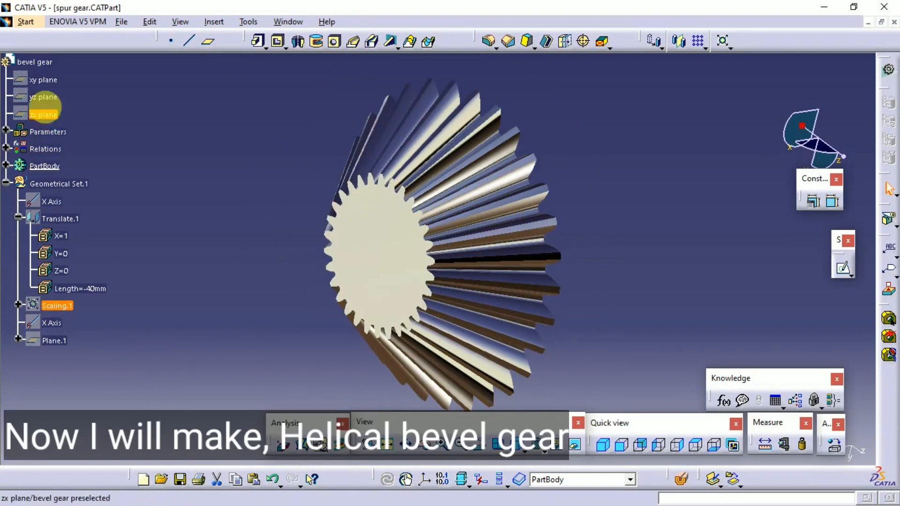
Show the hidden xy, yz and zx reference planes
left_click(38, 81, "ctrl")
left_click(40, 113, "shift")
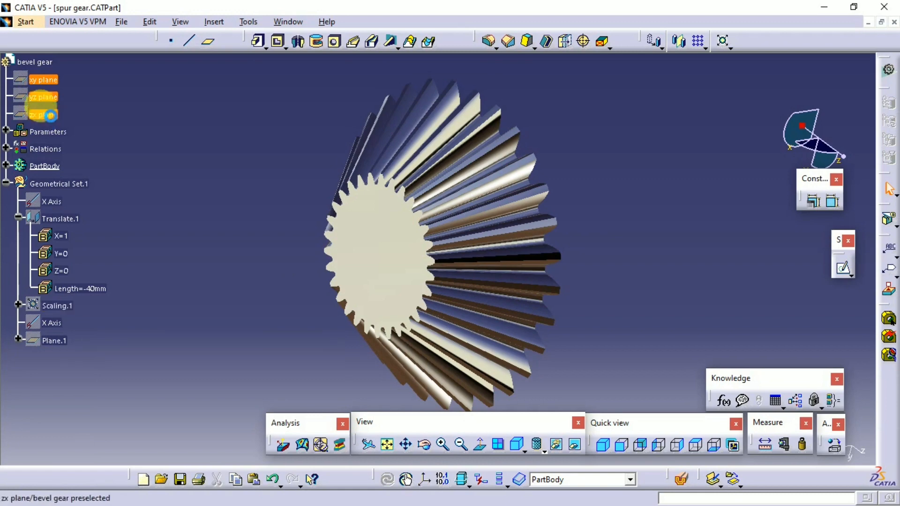
right_click(39, 95)
left_click(66, 135)
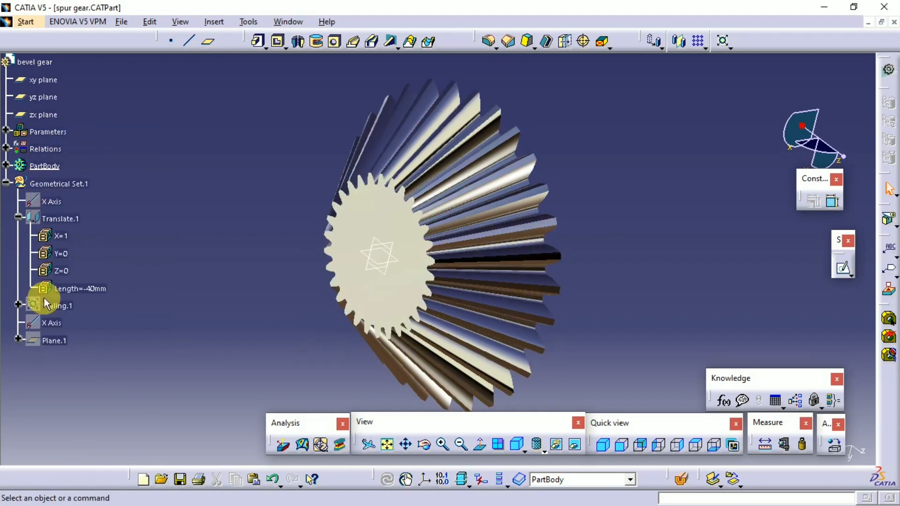
Delete Plane.1 and the lower X Axis from Geometrical Set.1, including all children of the axis
right_click(56, 339)
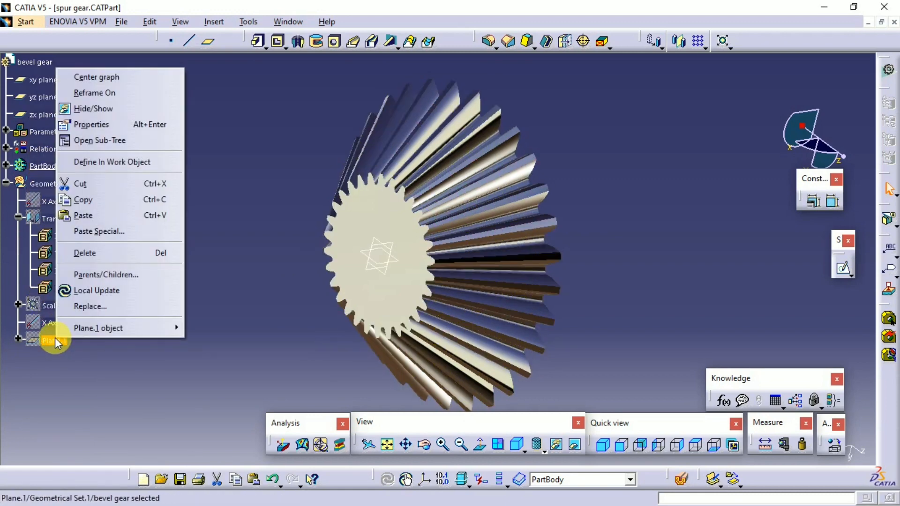
mouse_move(60, 336)
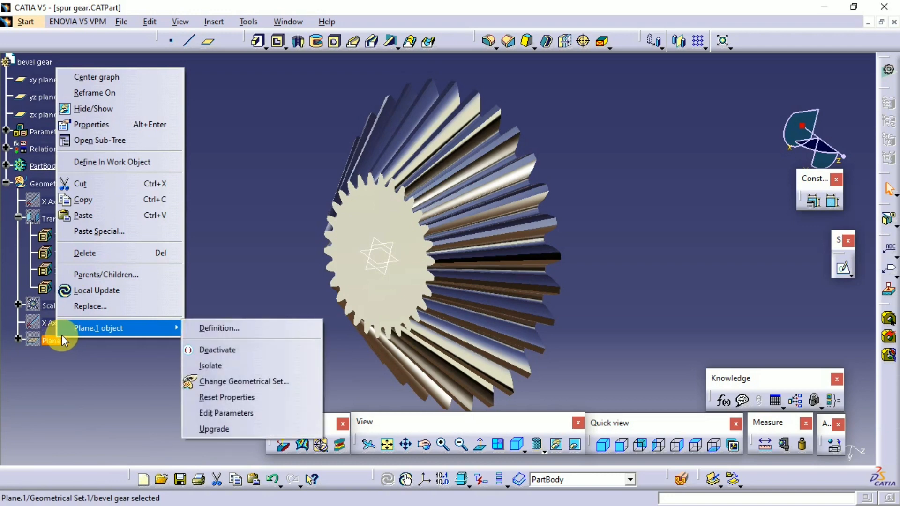
left_click(82, 252)
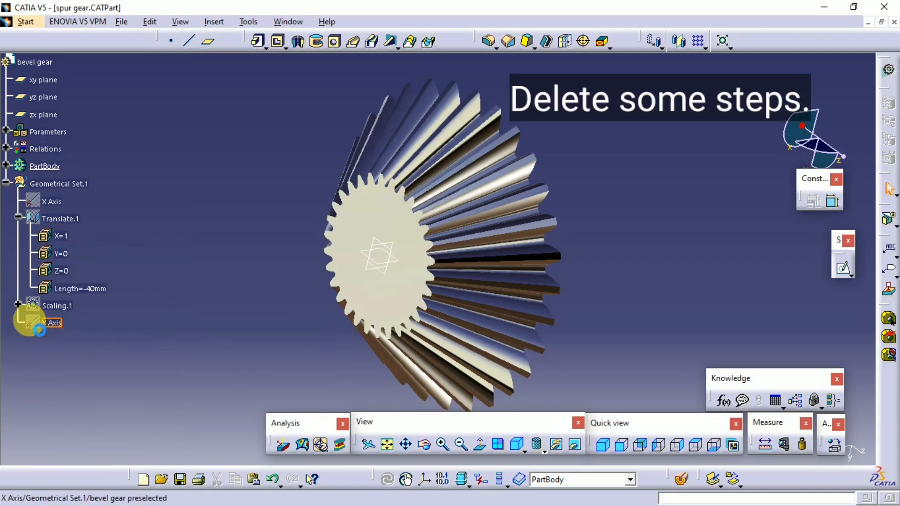
right_click(46, 322)
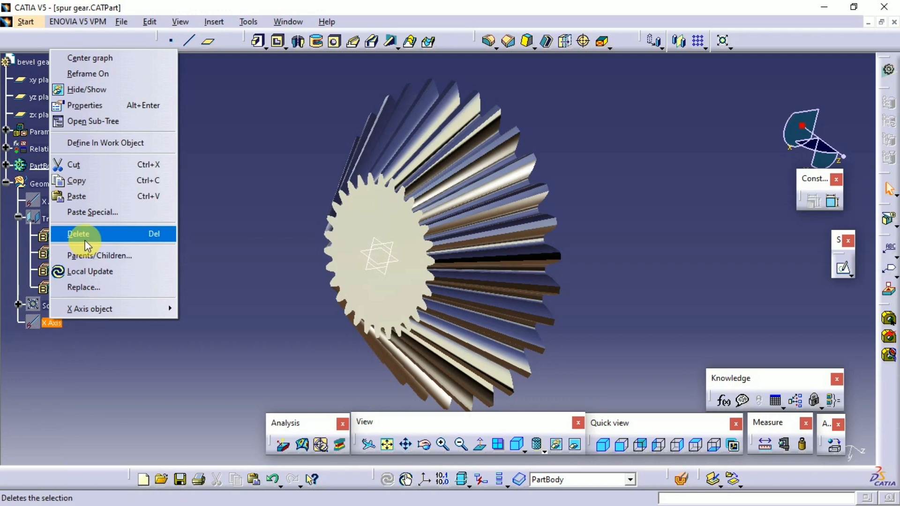
left_click(85, 240)
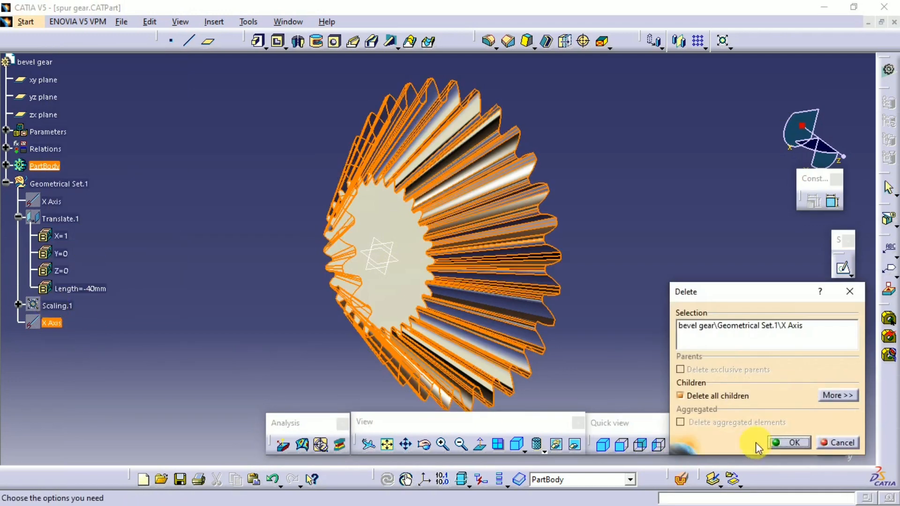
left_click(795, 443)
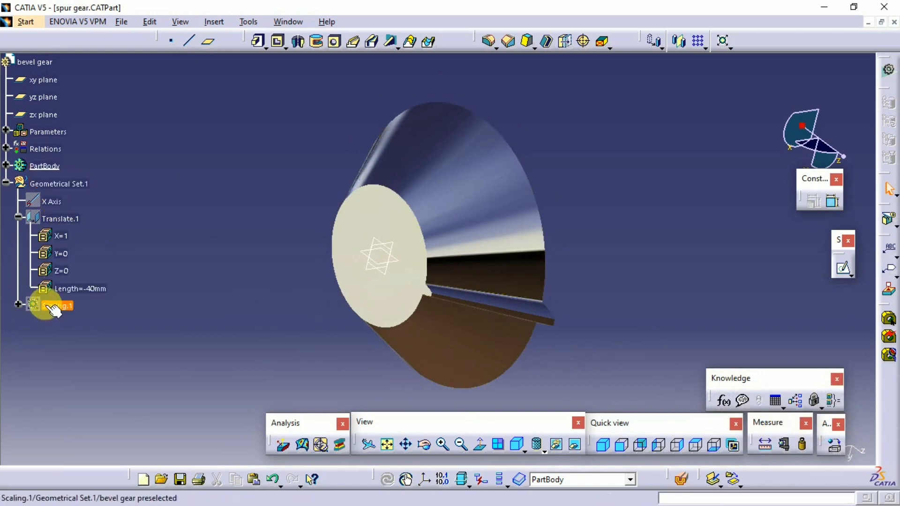
Delete Multi-sections Solid.1 from the PartBody while keeping its parent profiles
left_click(7, 165)
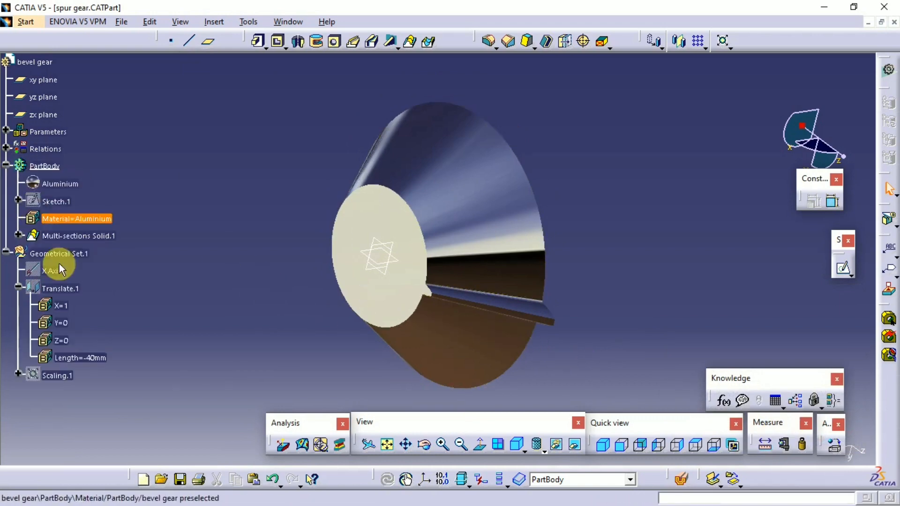
right_click(73, 235)
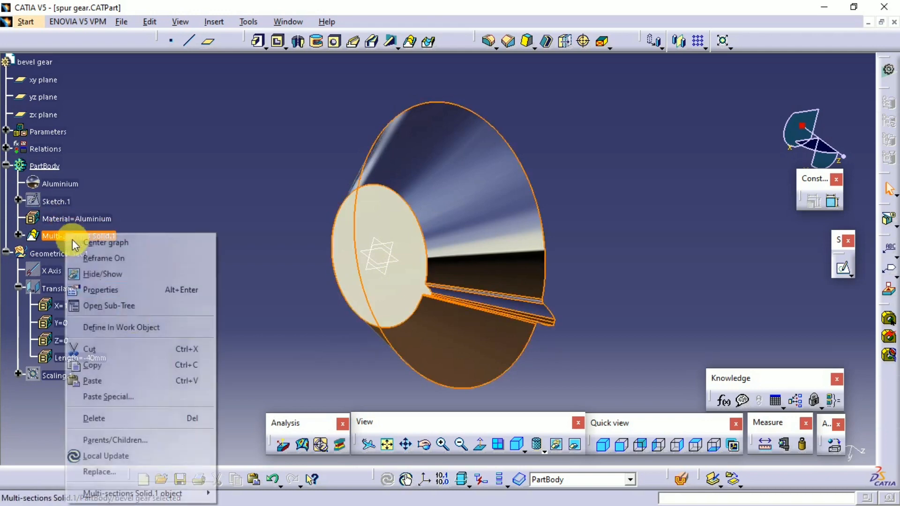
left_click(140, 416)
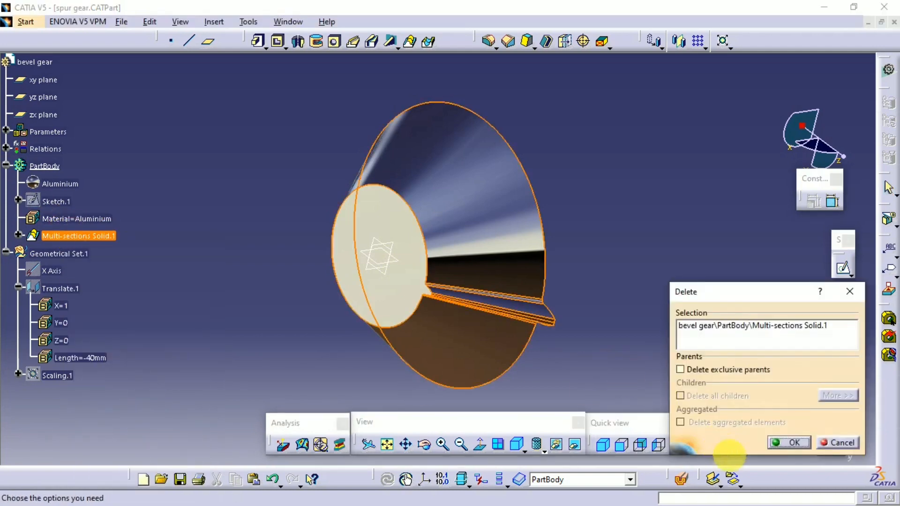
left_click(781, 443)
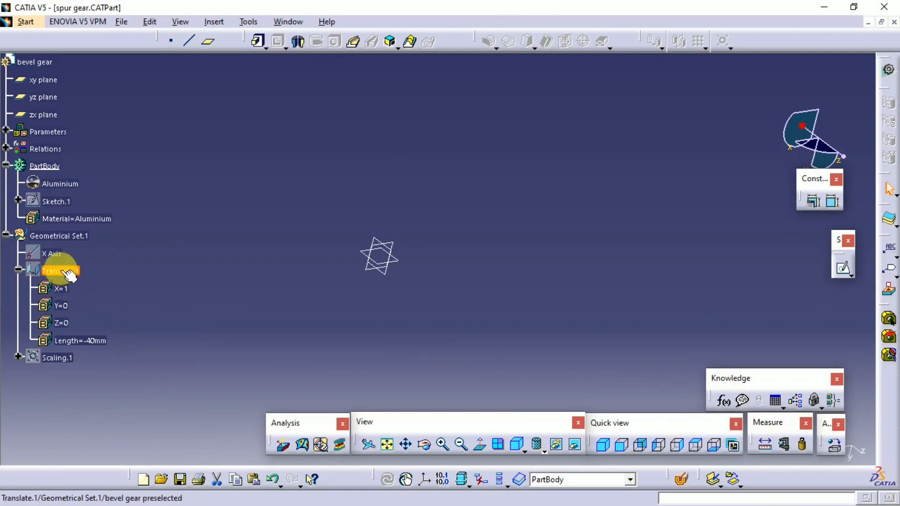
double_click(56, 358)
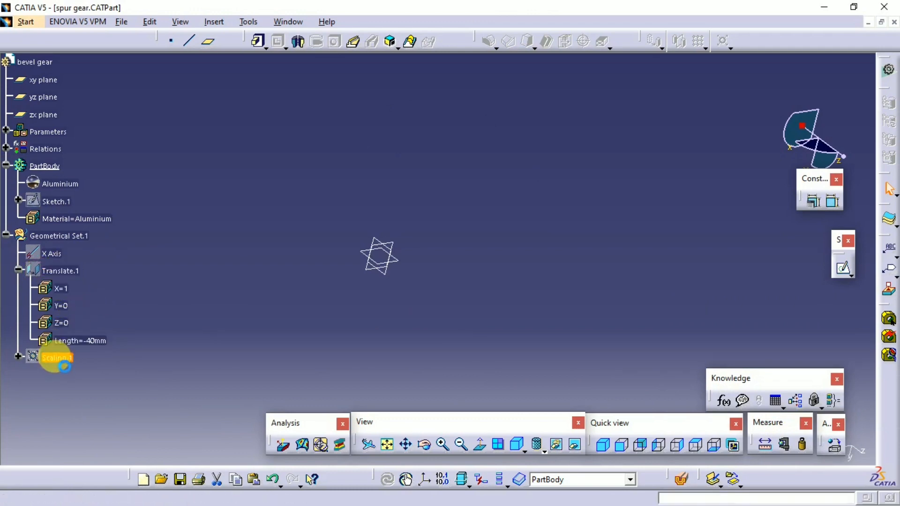
right_click(53, 358)
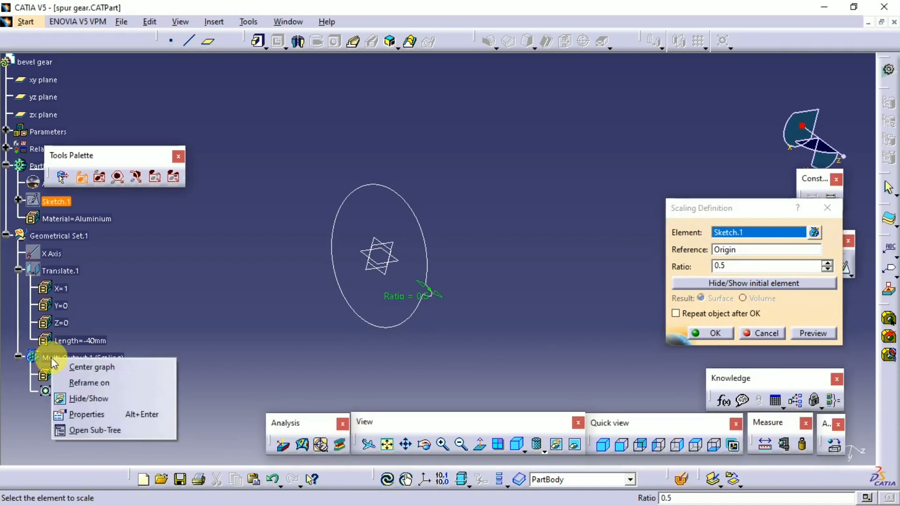
left_click(91, 399)
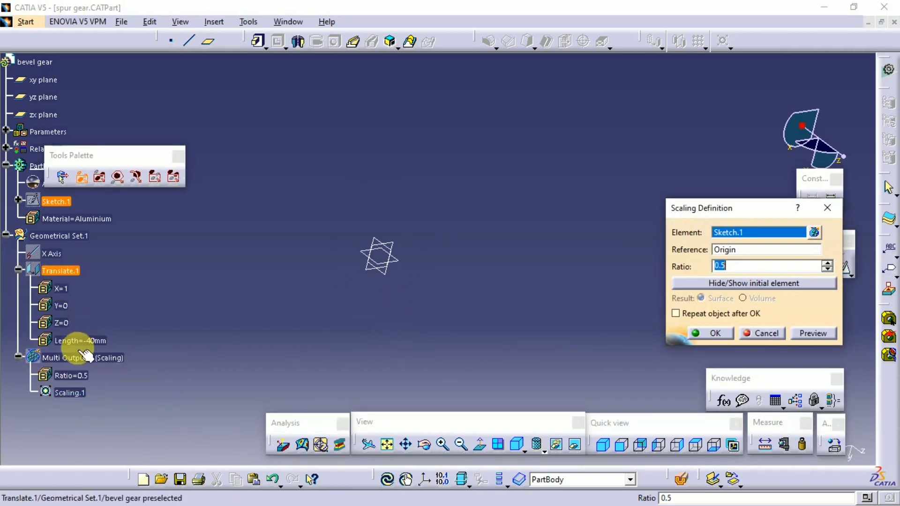
right_click(74, 357)
left_click(97, 396)
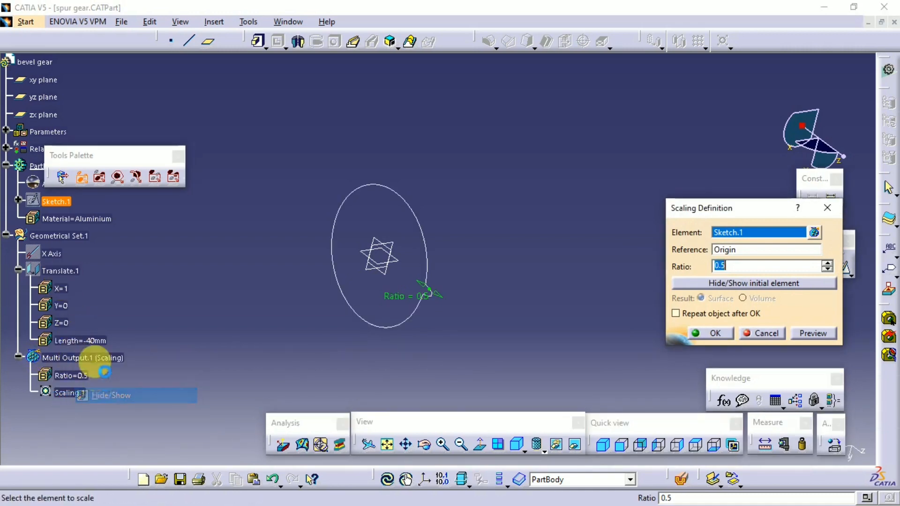
left_click(827, 207)
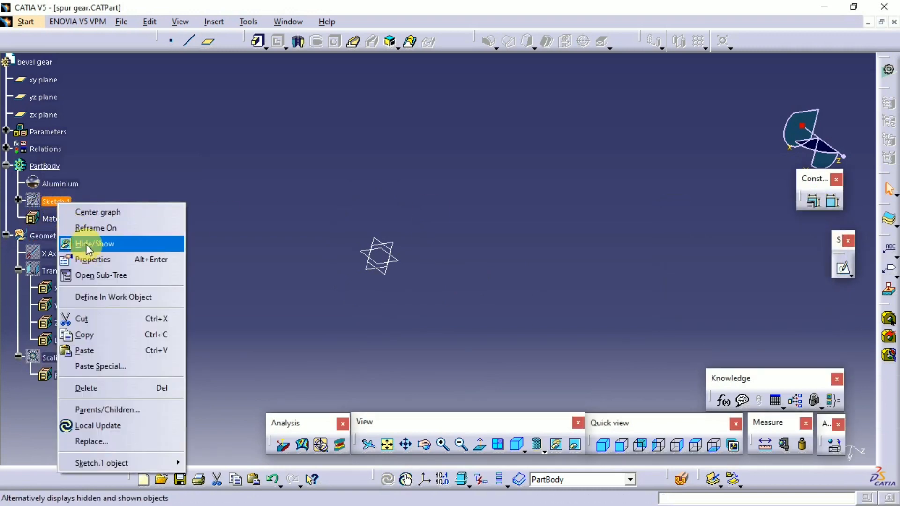
Show the Sketch.1, Scaling.1 and Translate.1 profiles
left_click(87, 243)
right_click(55, 358)
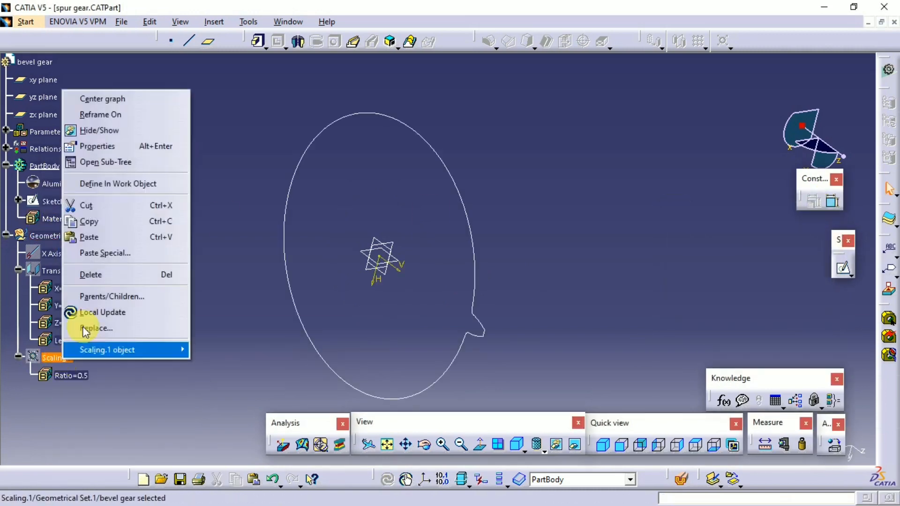
left_click(112, 130)
right_click(53, 270)
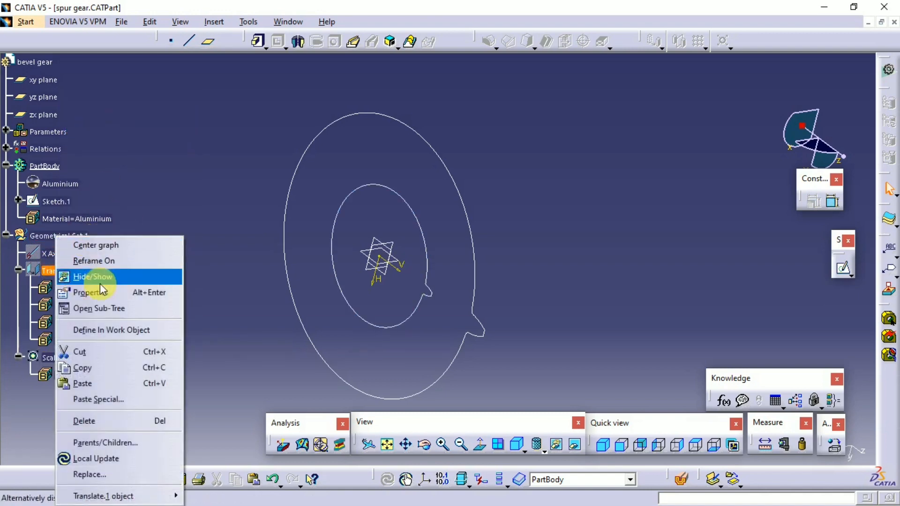
left_click(98, 280)
Hide the original Sketch.1 profile, leaving only the scaled and translated profiles displayed
mouse_move(490, 246)
middle_mouse_down()
mouse_move(435, 216)
mouse_move(387, 114)
mouse_move(416, 91)
mouse_move(392, 175)
mouse_move(398, 104)
mouse_move(372, 261)
middle_mouse_up()
right_click(372, 305)
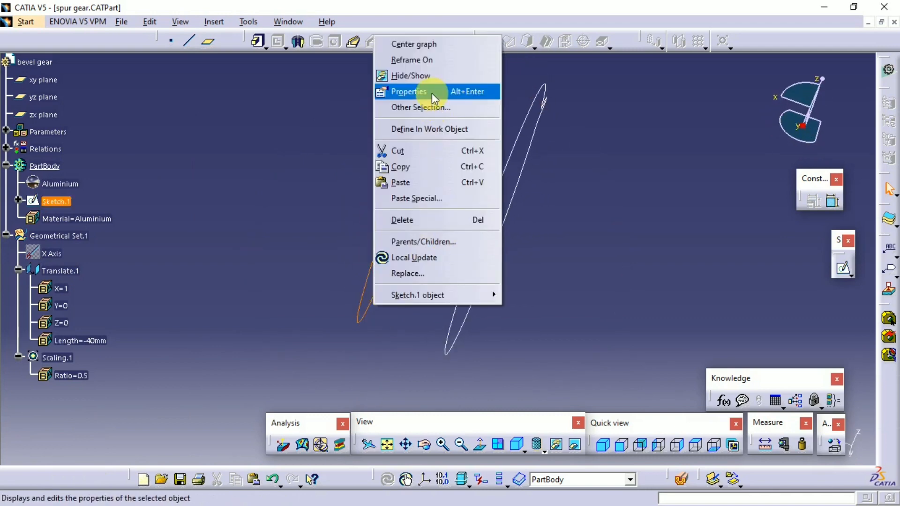
left_click(425, 75)
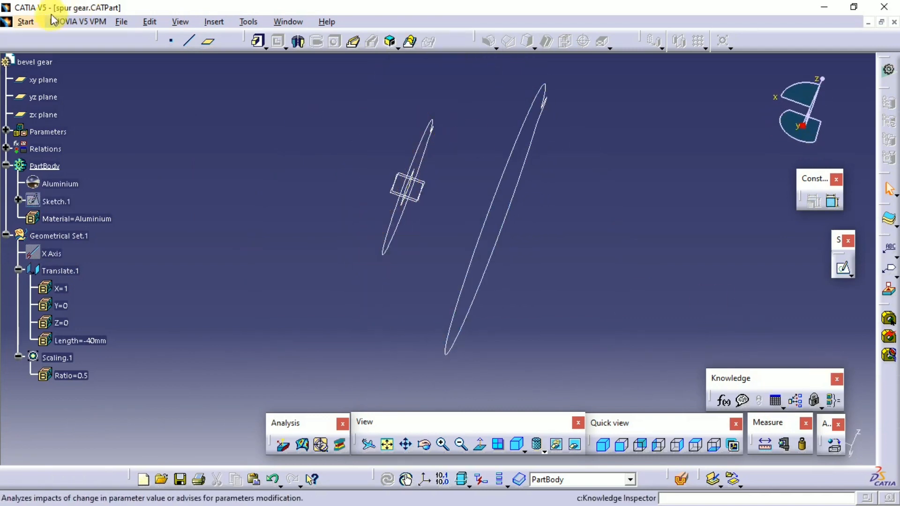
left_click(36, 22)
mouse_move(94, 69)
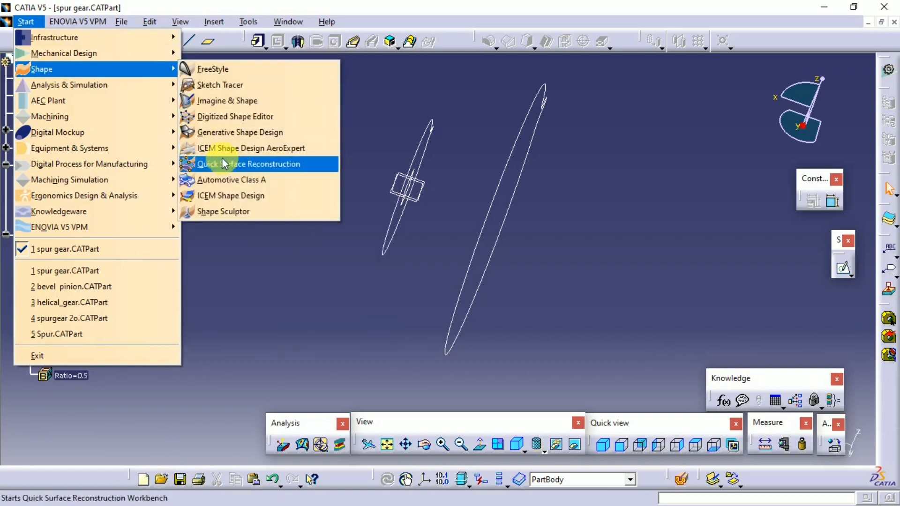
left_click(202, 149)
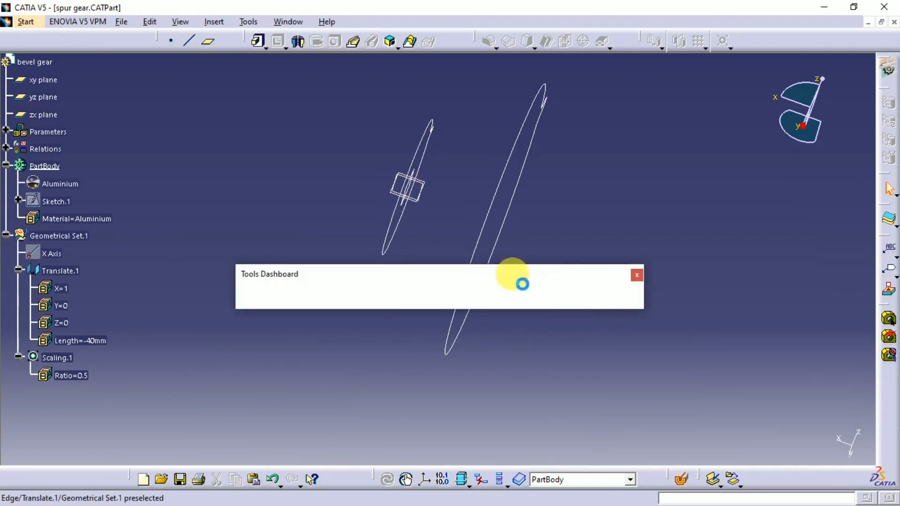
left_click(636, 275)
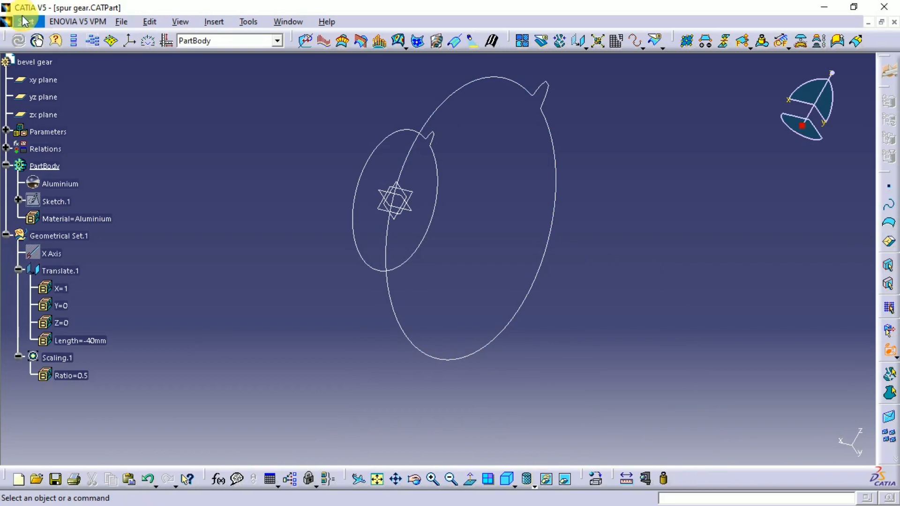
Switch to the Generative Shape Design workbench
left_click(25, 21)
mouse_move(53, 69)
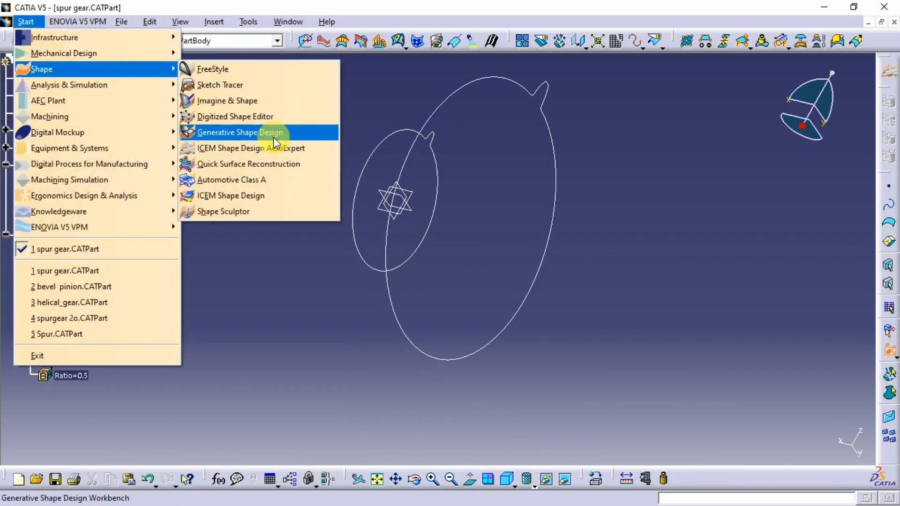
left_click(275, 135)
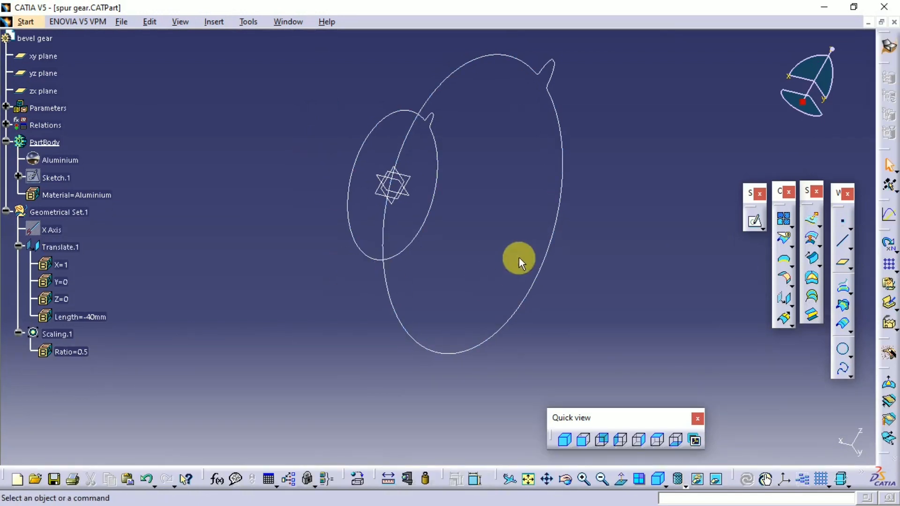
Rotate the Scaling.1 profile 20 degrees about the X axis, keeping the result as a surface-type element
middle_click_drag(519, 263, 383, 346)
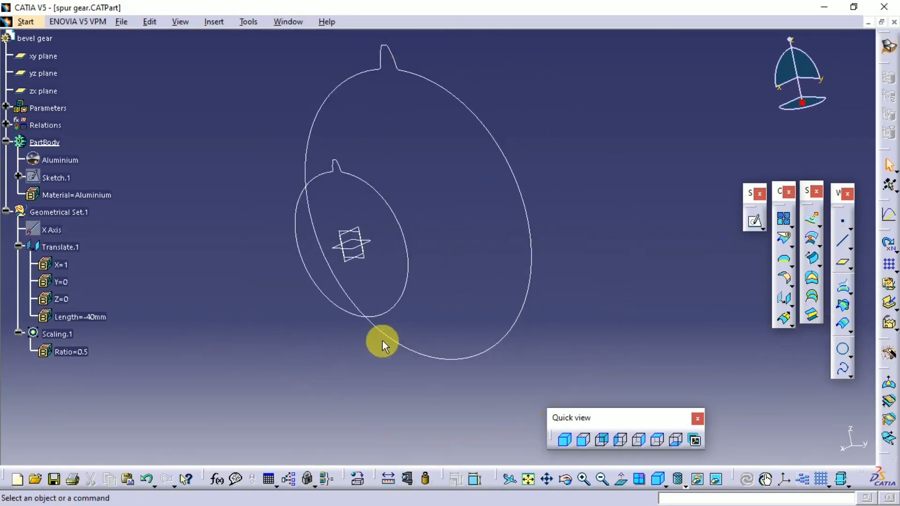
right_click(335, 183)
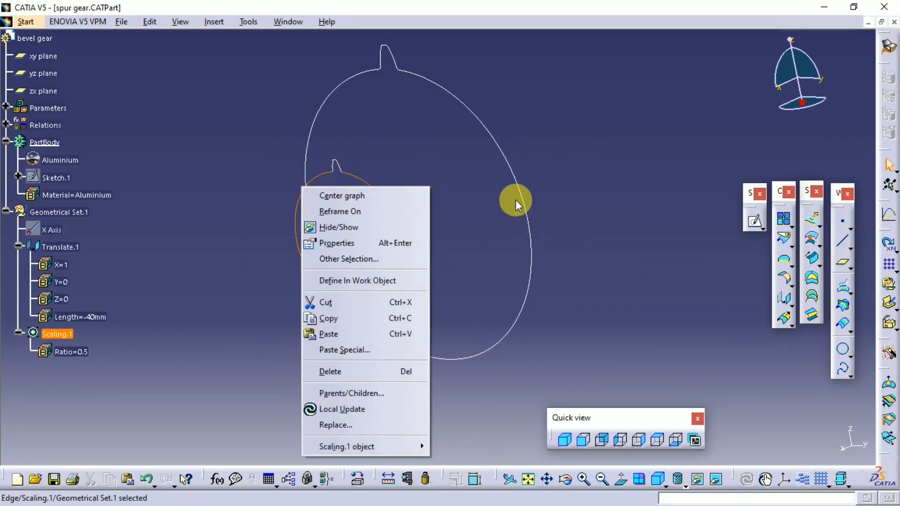
left_click(536, 190)
left_click(51, 387)
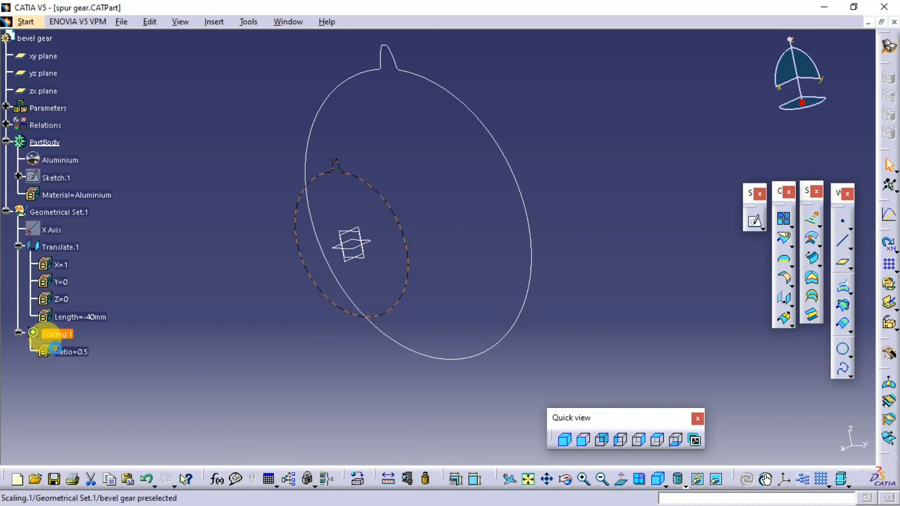
left_click(47, 335)
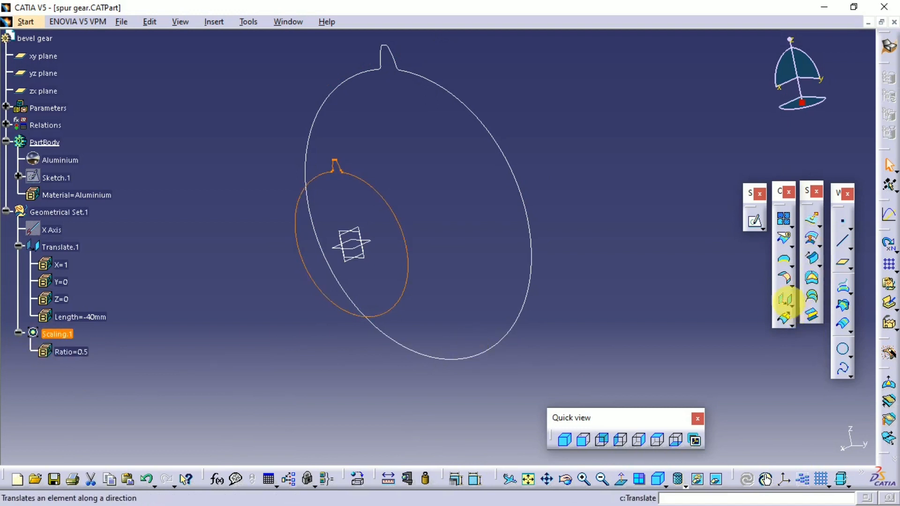
left_click(792, 322)
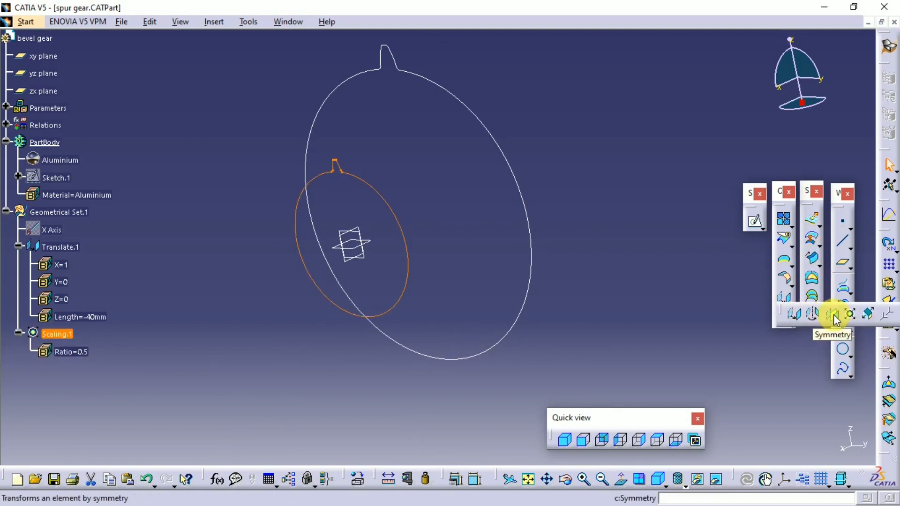
left_click(819, 316)
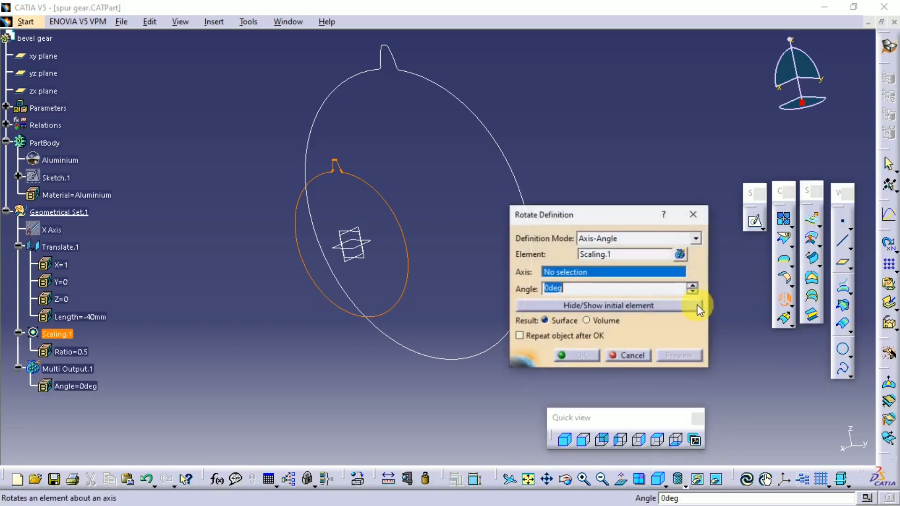
left_click(569, 289)
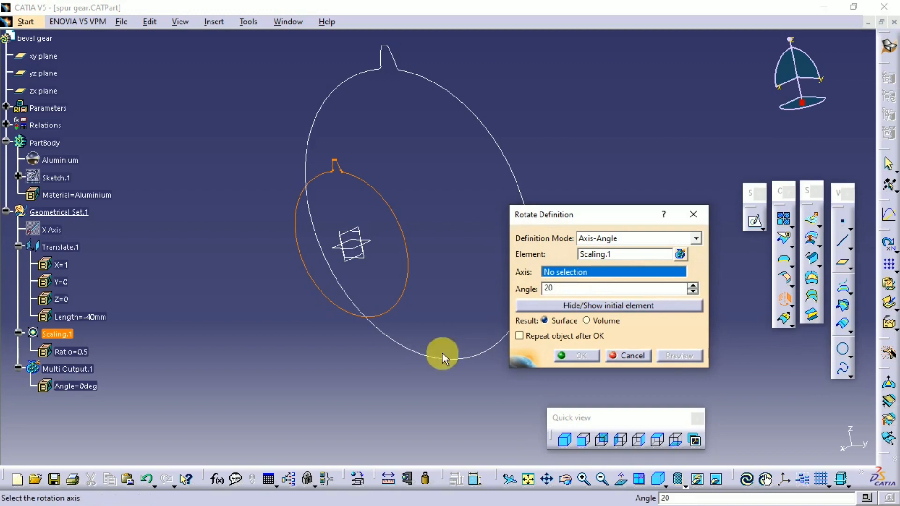
right_click(563, 274)
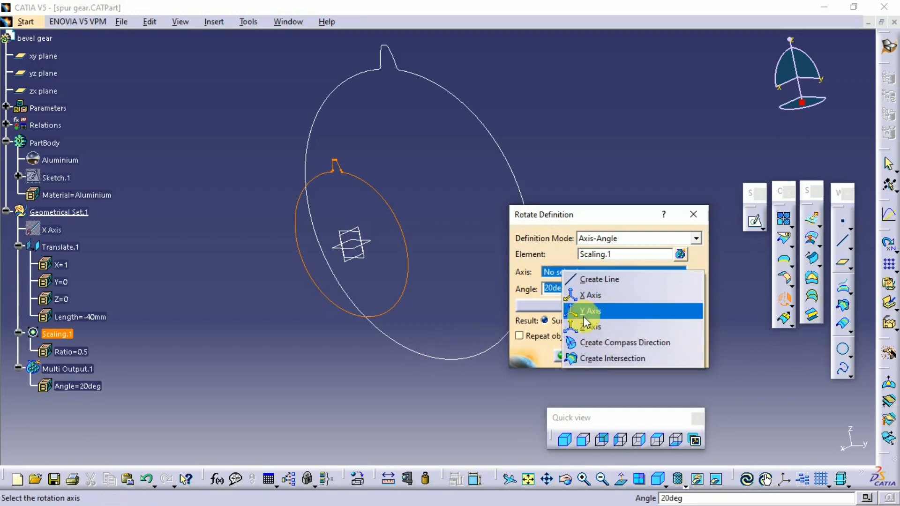
left_click(586, 296)
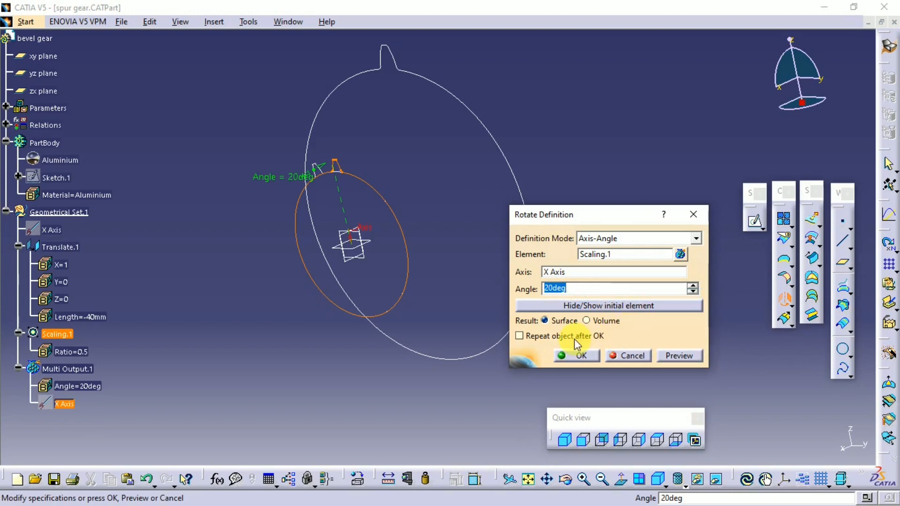
left_click(578, 356)
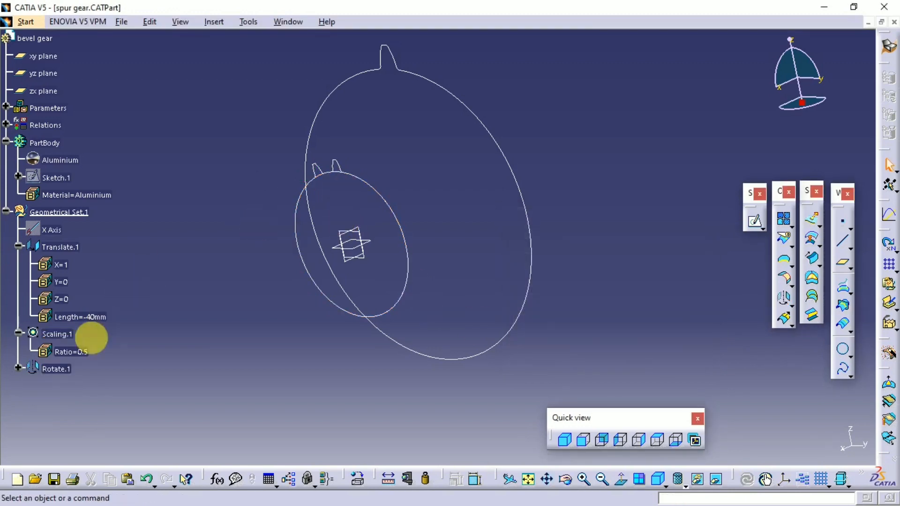
Hide the unrotated Scaling.1 profile
right_click(38, 335)
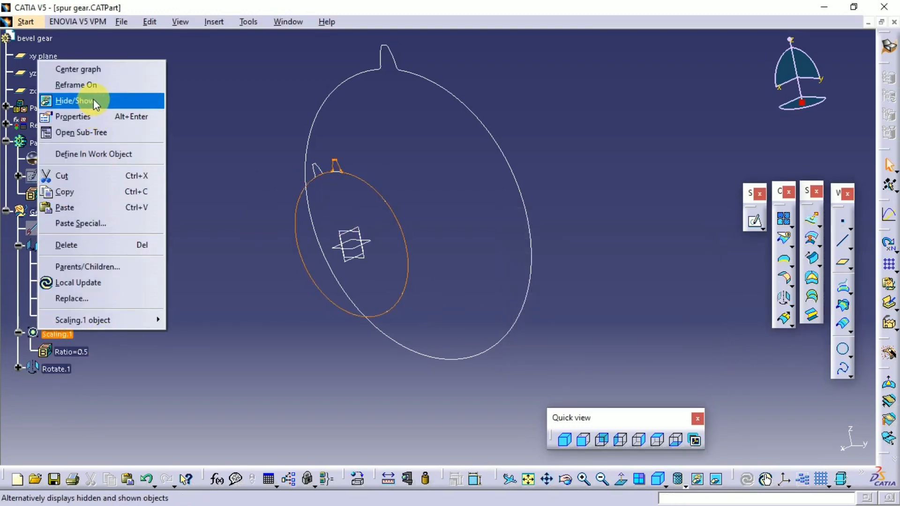
left_click(361, 249)
middle_click_drag(360, 249, 607, 210)
Switch to the Part Design workbench
left_click(26, 22)
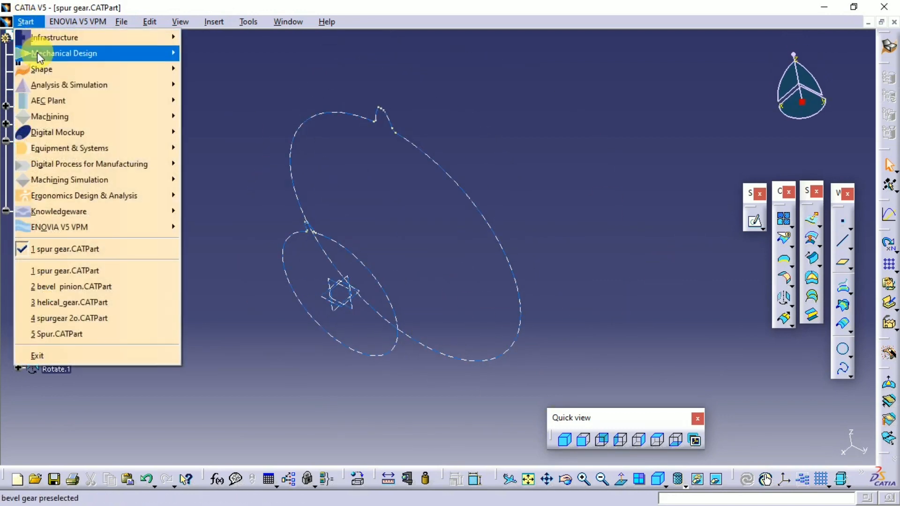
mouse_move(42, 53)
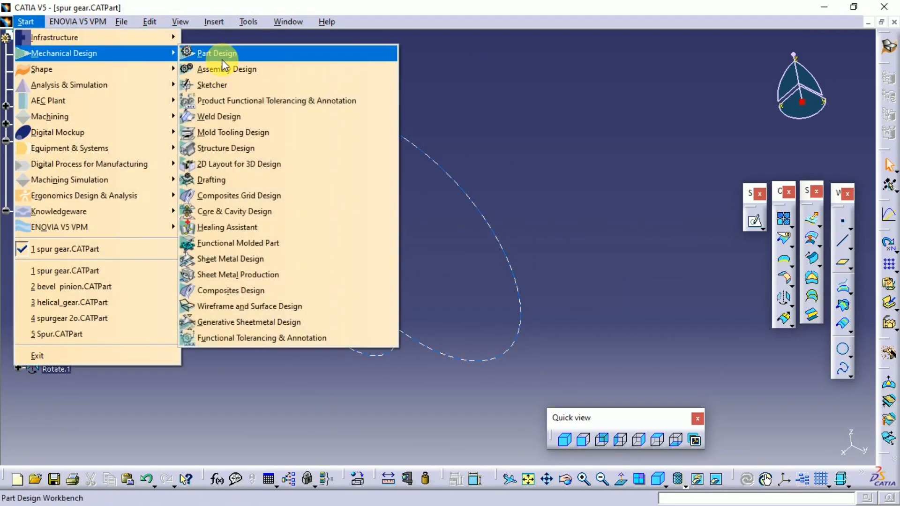
left_click(221, 55)
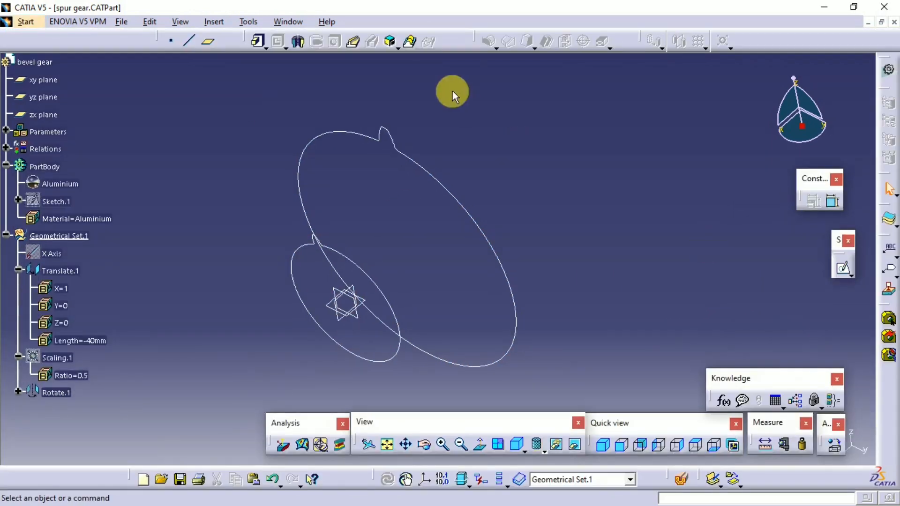
Create a multi-sections solid between the Rotate.1 and Translate.1 profiles
left_click(409, 41)
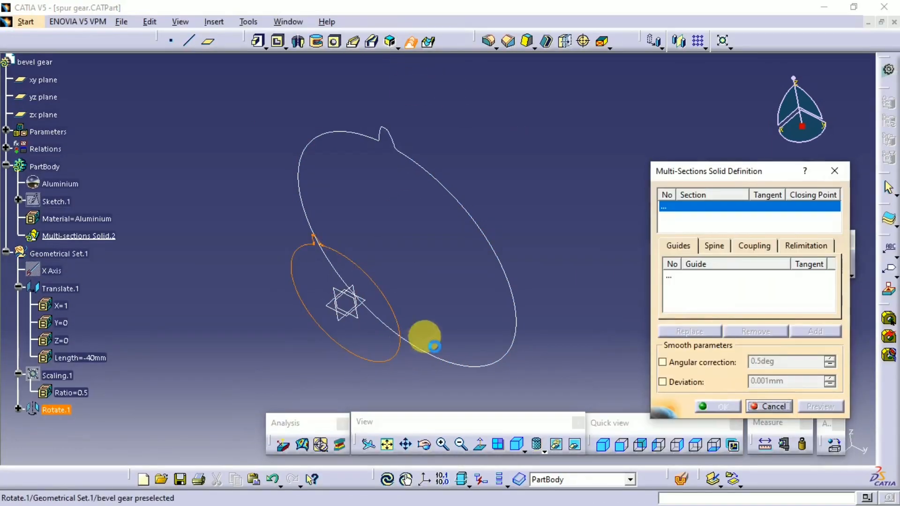
left_click(434, 346)
left_click(510, 287)
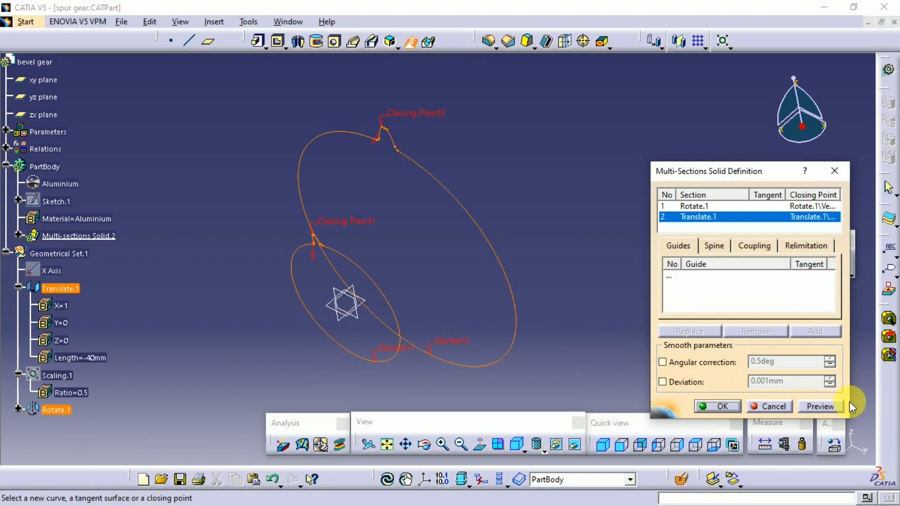
left_click(722, 407)
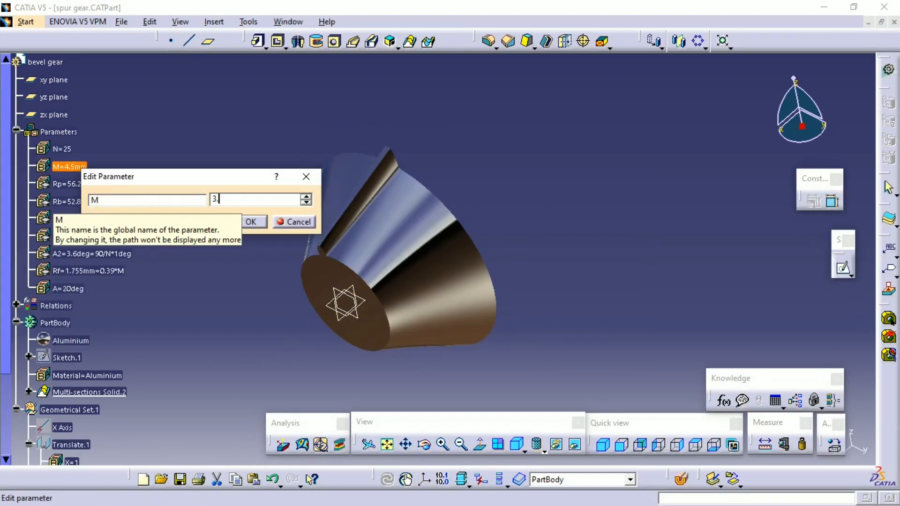
Set the gear parameter M to 3.5 mm
type("5mm")
key("Return")
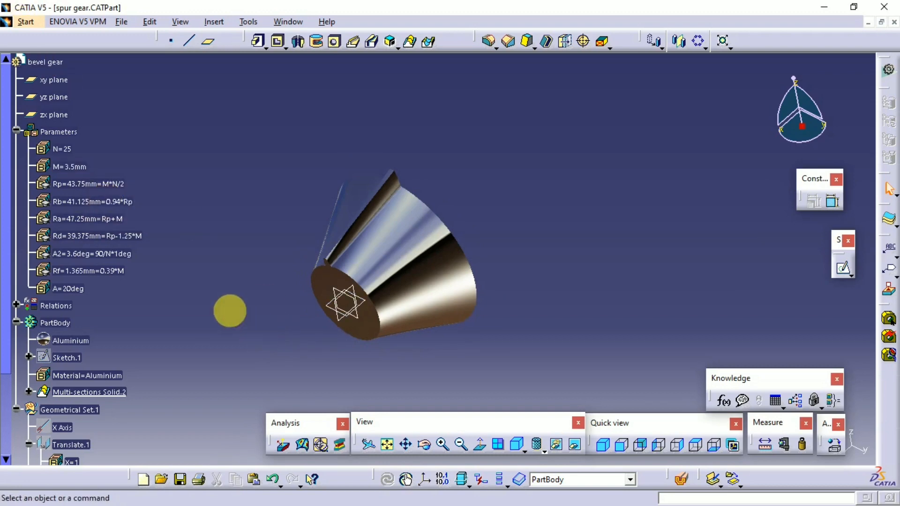
middle_click_drag(241, 277, 278, 186)
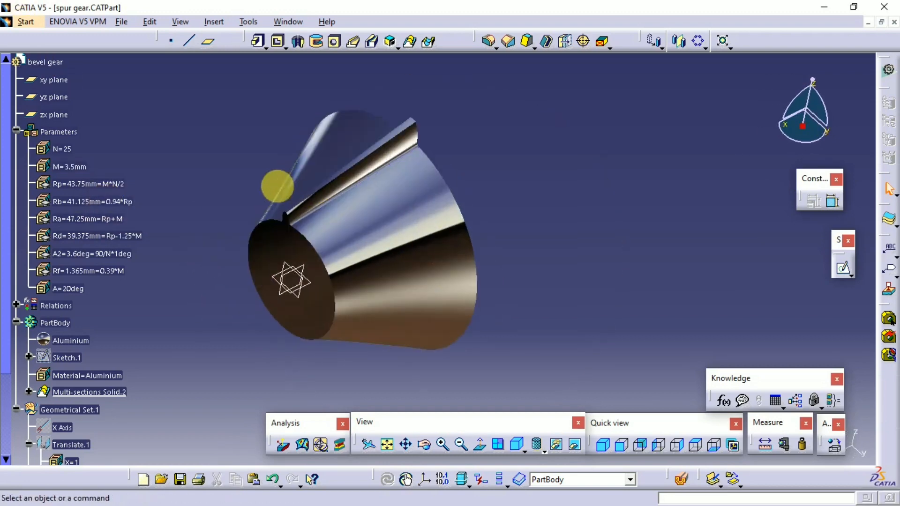
Set up a circular pattern of the current solid with the X axis as its reference element
middle_click_drag(412, 195, 375, 93)
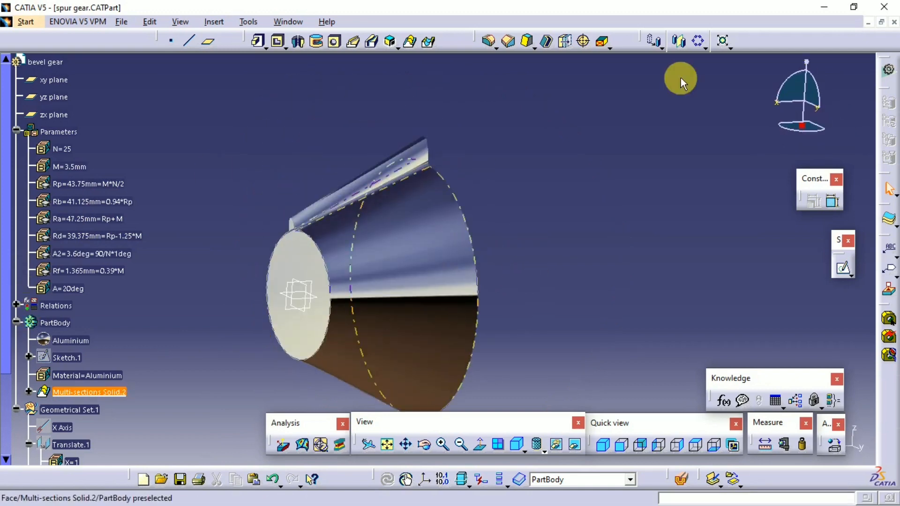
left_click(698, 41)
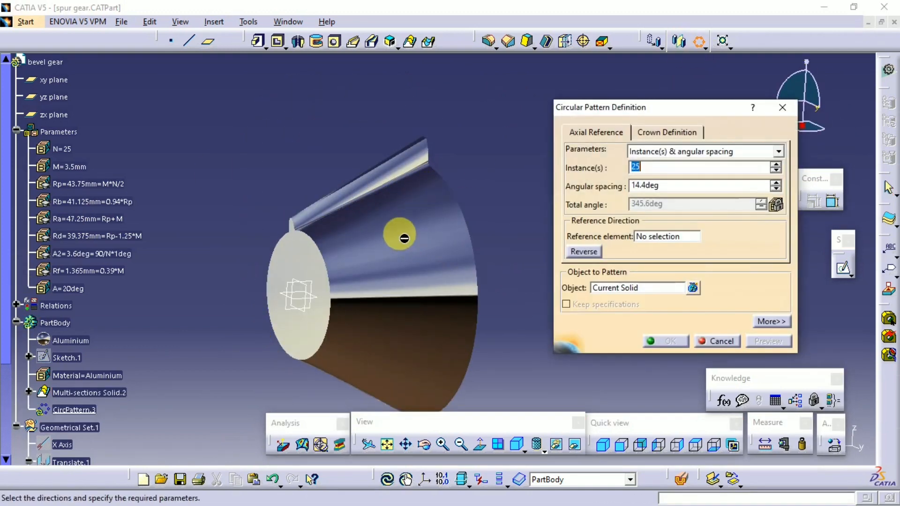
right_click(674, 240)
left_click(696, 259)
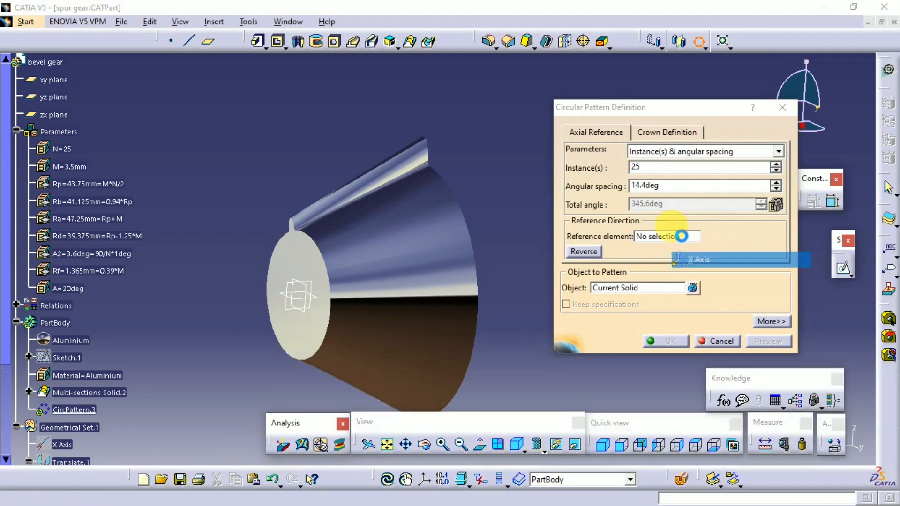
Link the circular pattern's number of instances to the parameter N with a formula
right_click(637, 168)
left_click(680, 177)
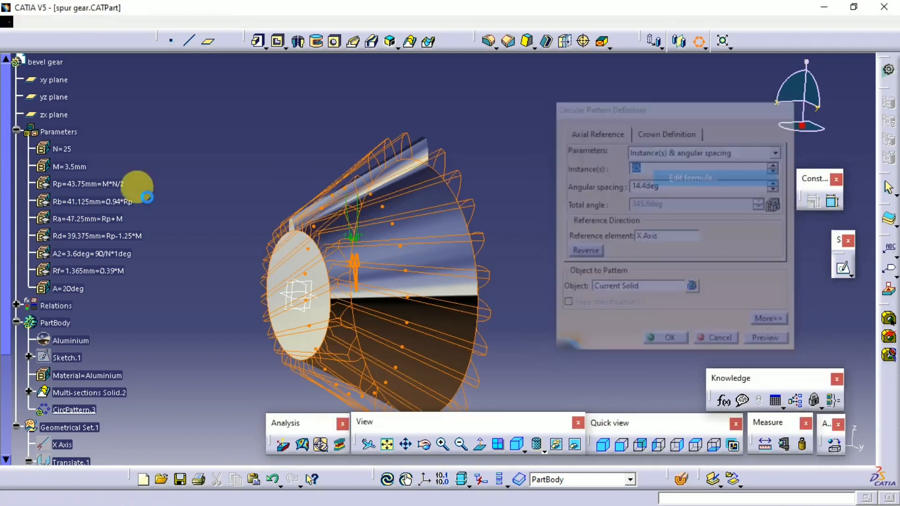
left_click(41, 155)
left_click(661, 374)
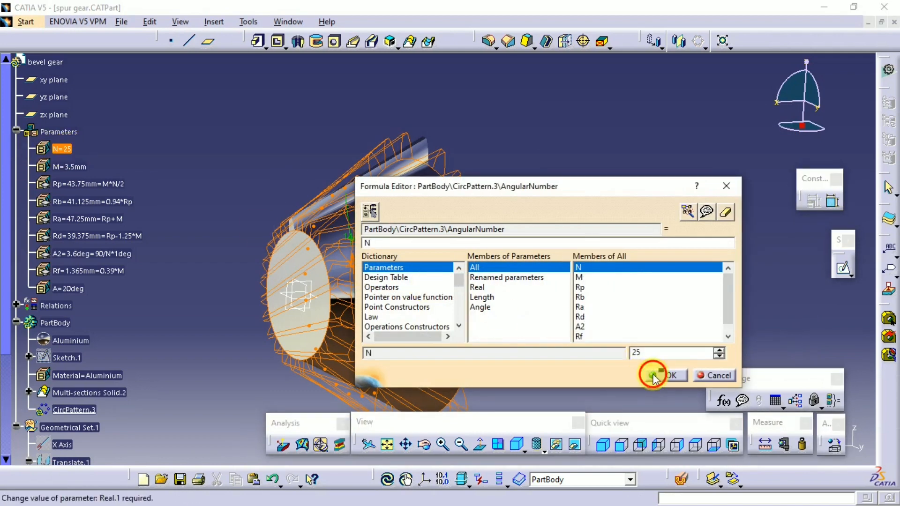
left_click(521, 296)
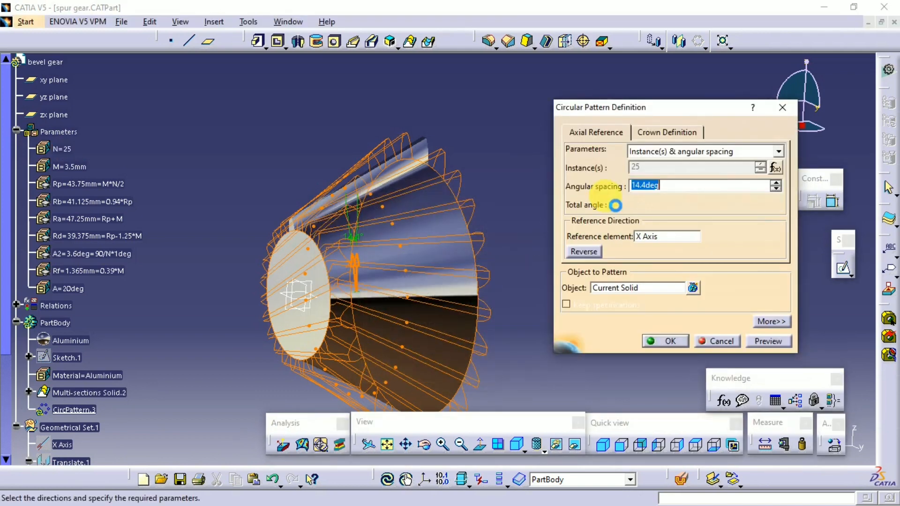
Set the pattern to Complete crown and create the gear's full ring of teeth
left_click(652, 155)
left_click(661, 194)
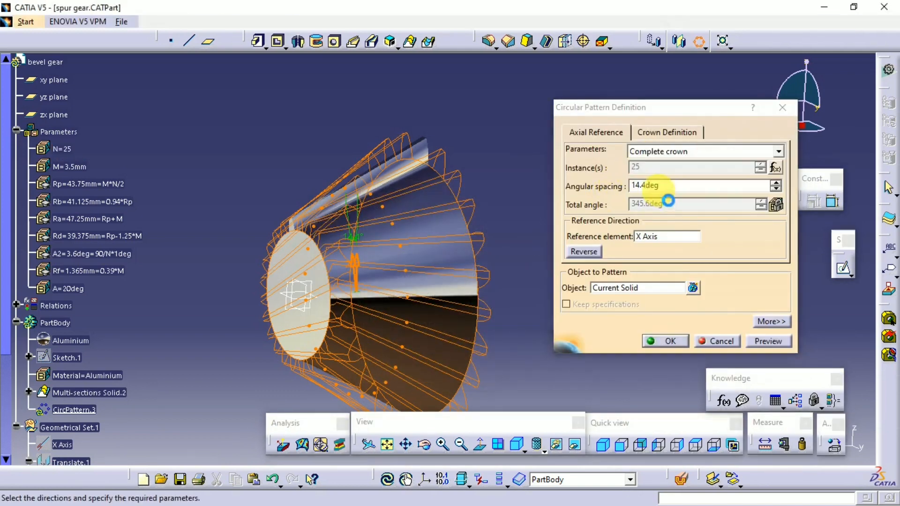
left_click(682, 342)
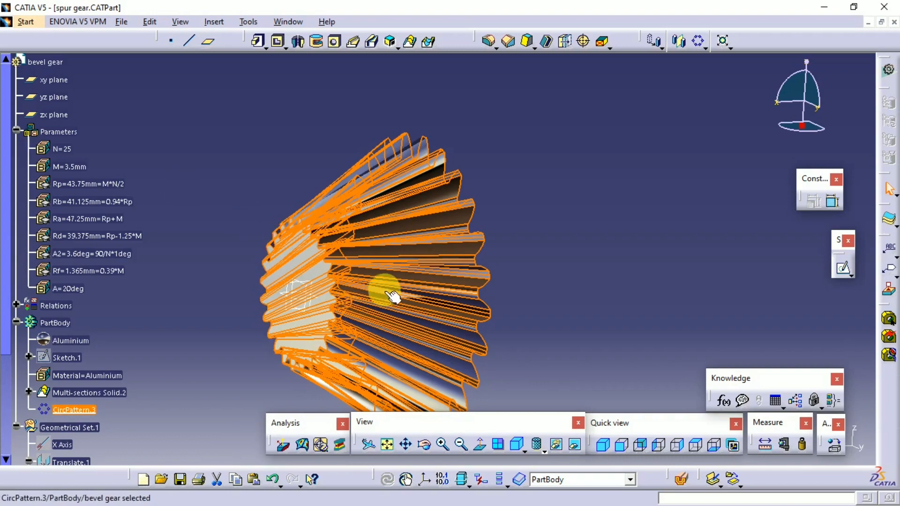
Hide the xy, yz and zx reference planes of the gear part
middle_click_drag(572, 261, 316, 294)
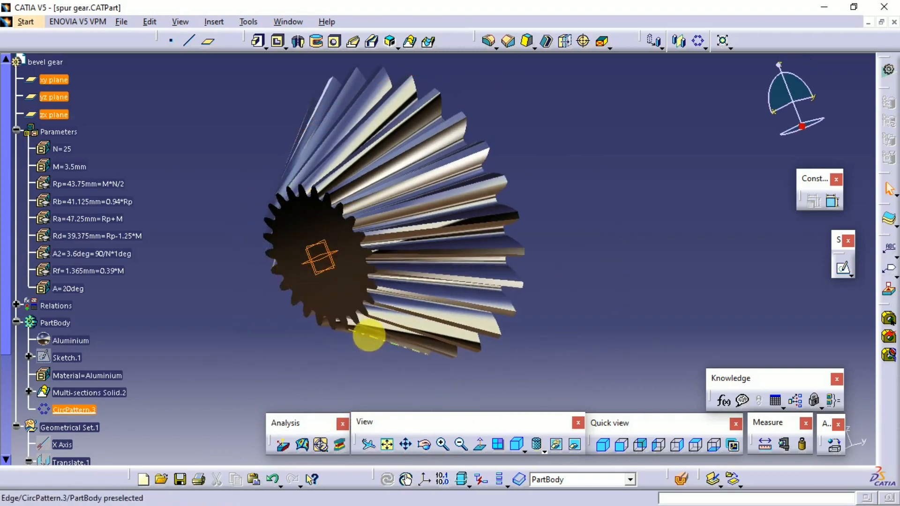
right_click(331, 245)
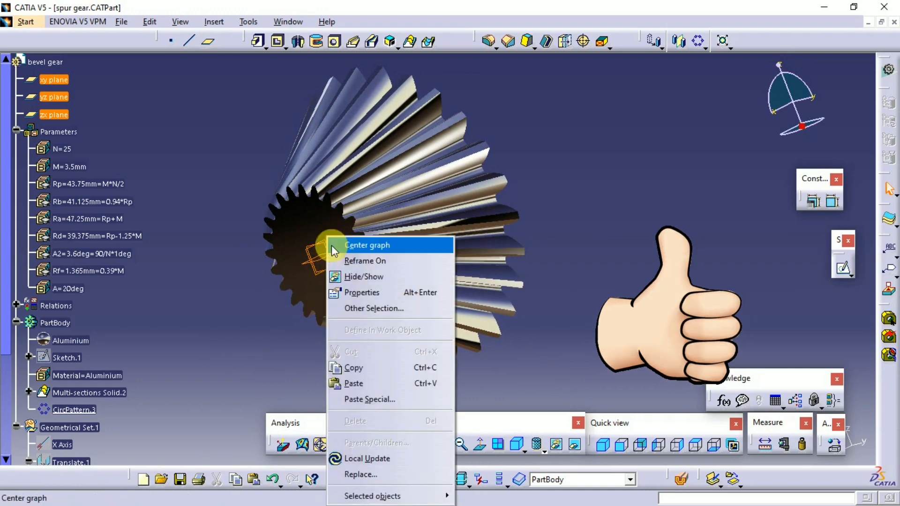
left_click(361, 261)
middle_click_drag(358, 315, 209, 219)
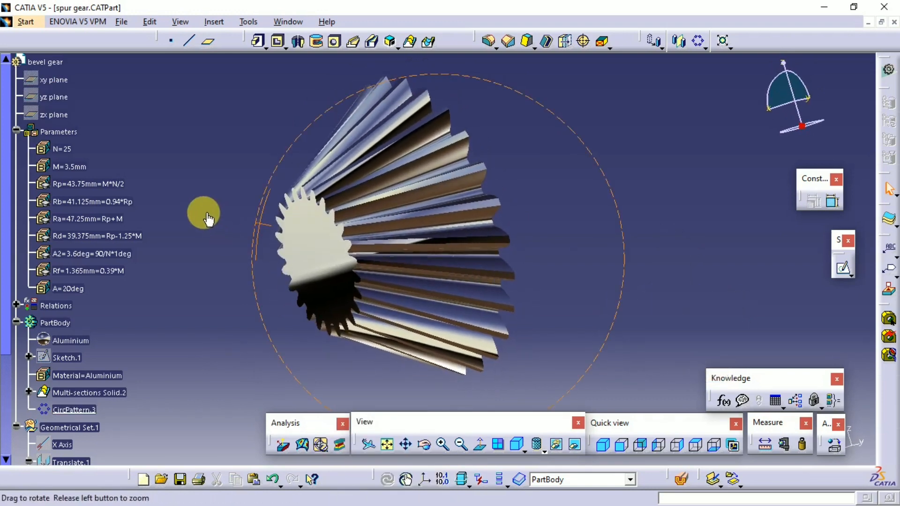
middle_click_drag(256, 239, 281, 309)
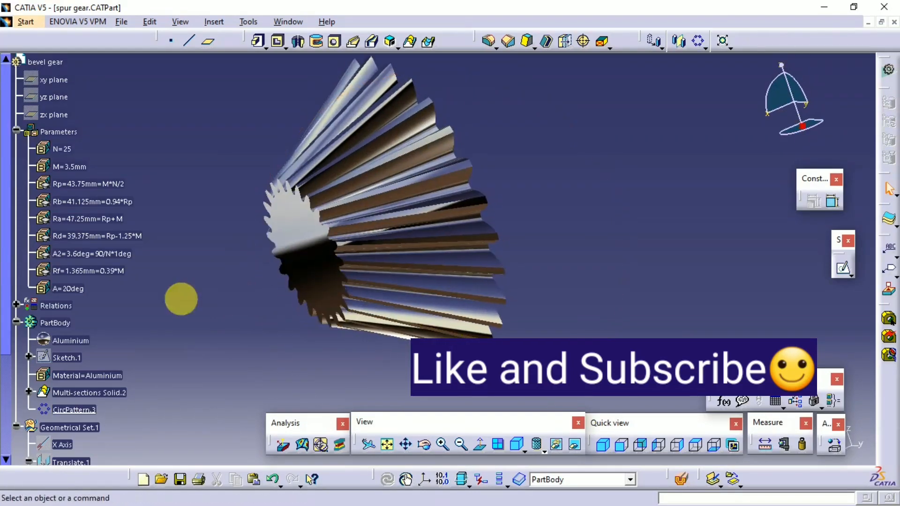
Open the rendering properties of the PartBody's Aluminium material and apply its lighting settings
left_click(71, 341)
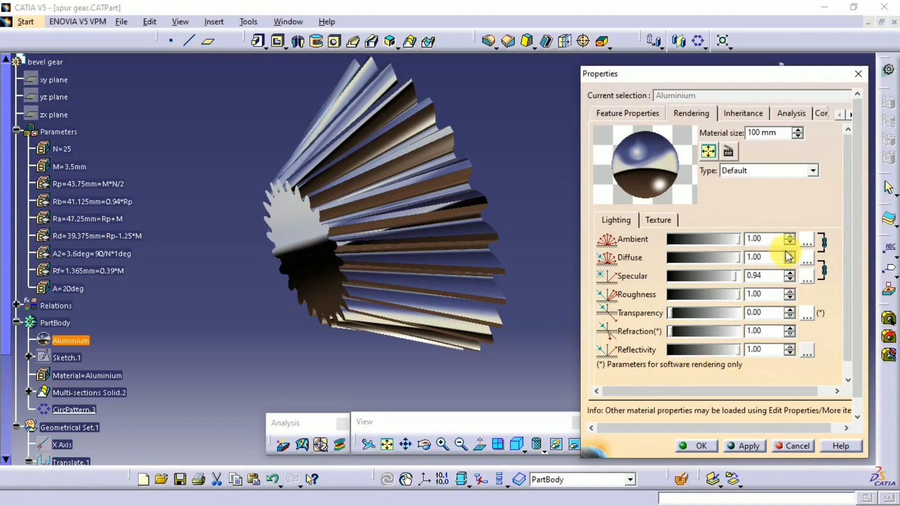
middle_click_drag(412, 287, 441, 255)
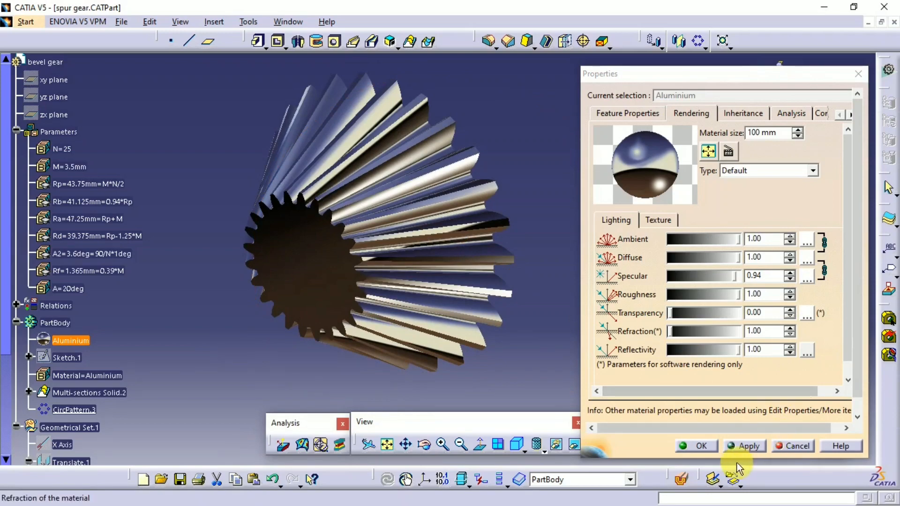
left_click(748, 443)
left_click(709, 446)
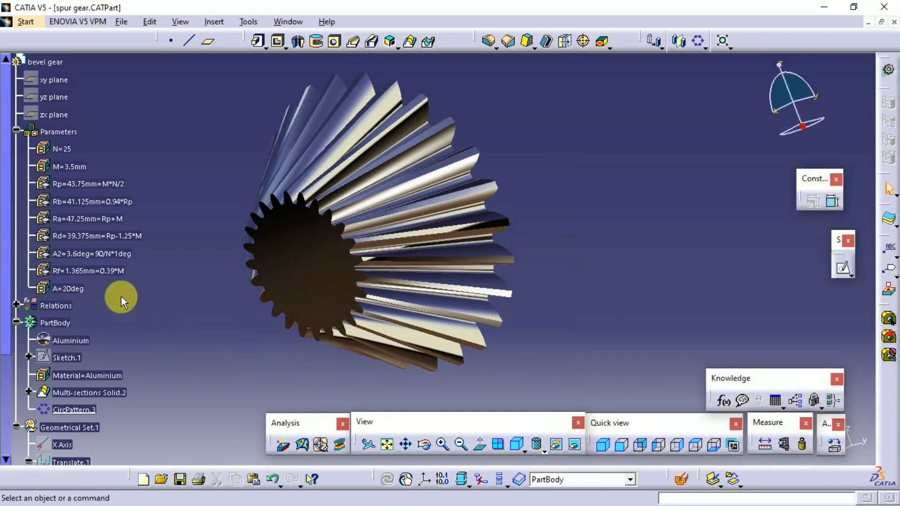
Set the parameter M to 4.5 mm to resize the finished helical bevel gear
scroll(77, 294, "down", 2)
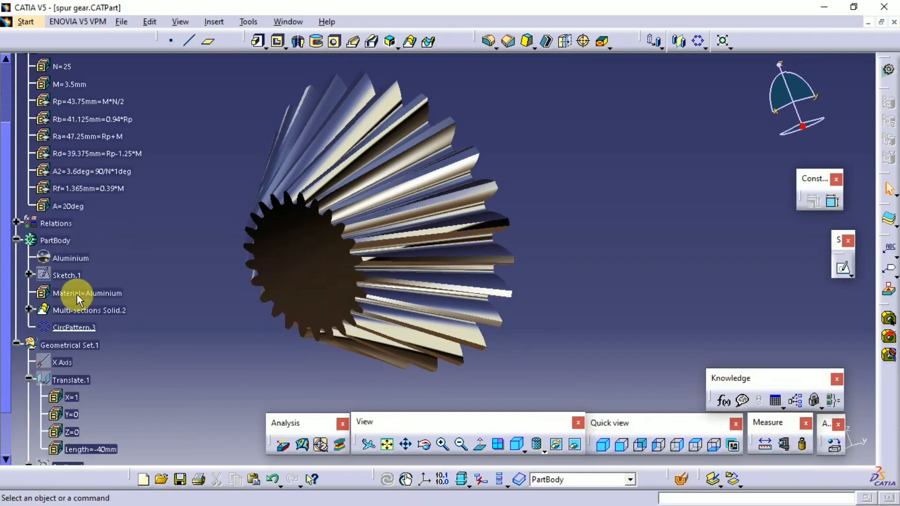
scroll(65, 155, "up", 1)
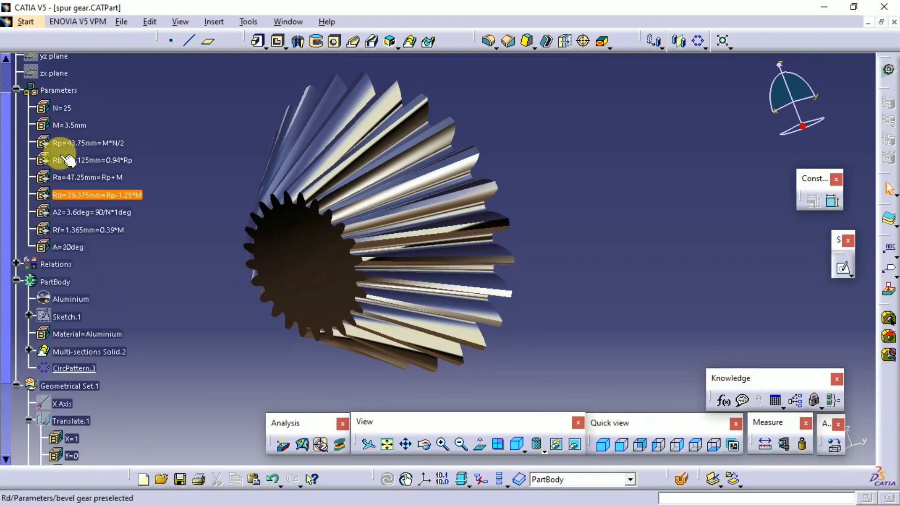
double_click(73, 125)
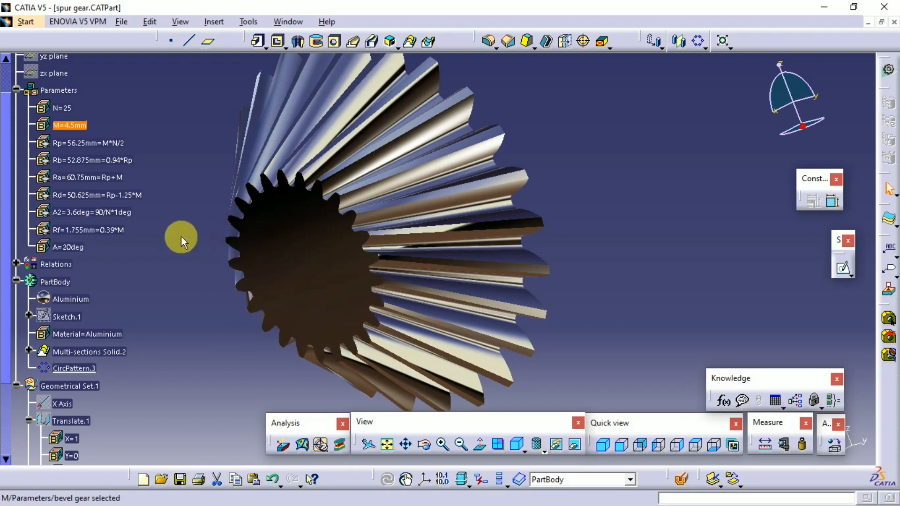
middle_click_drag(181, 236, 254, 241, "ctrl")
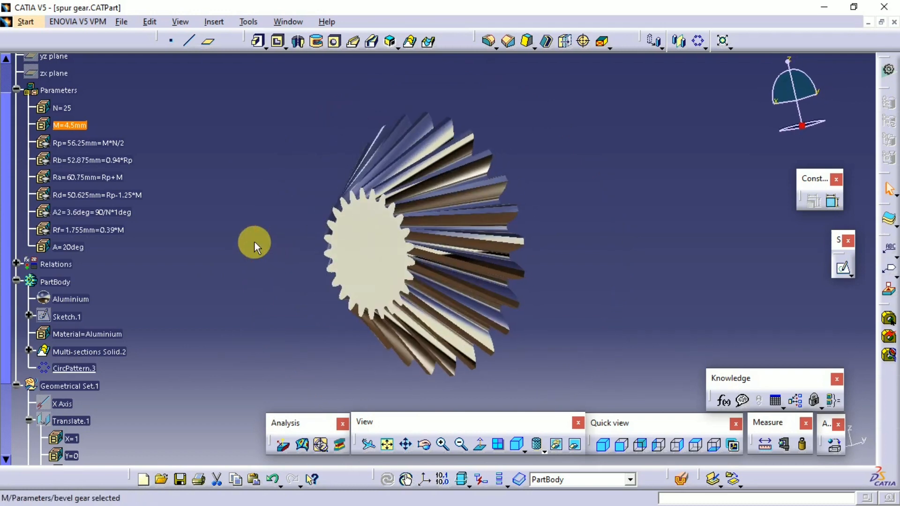